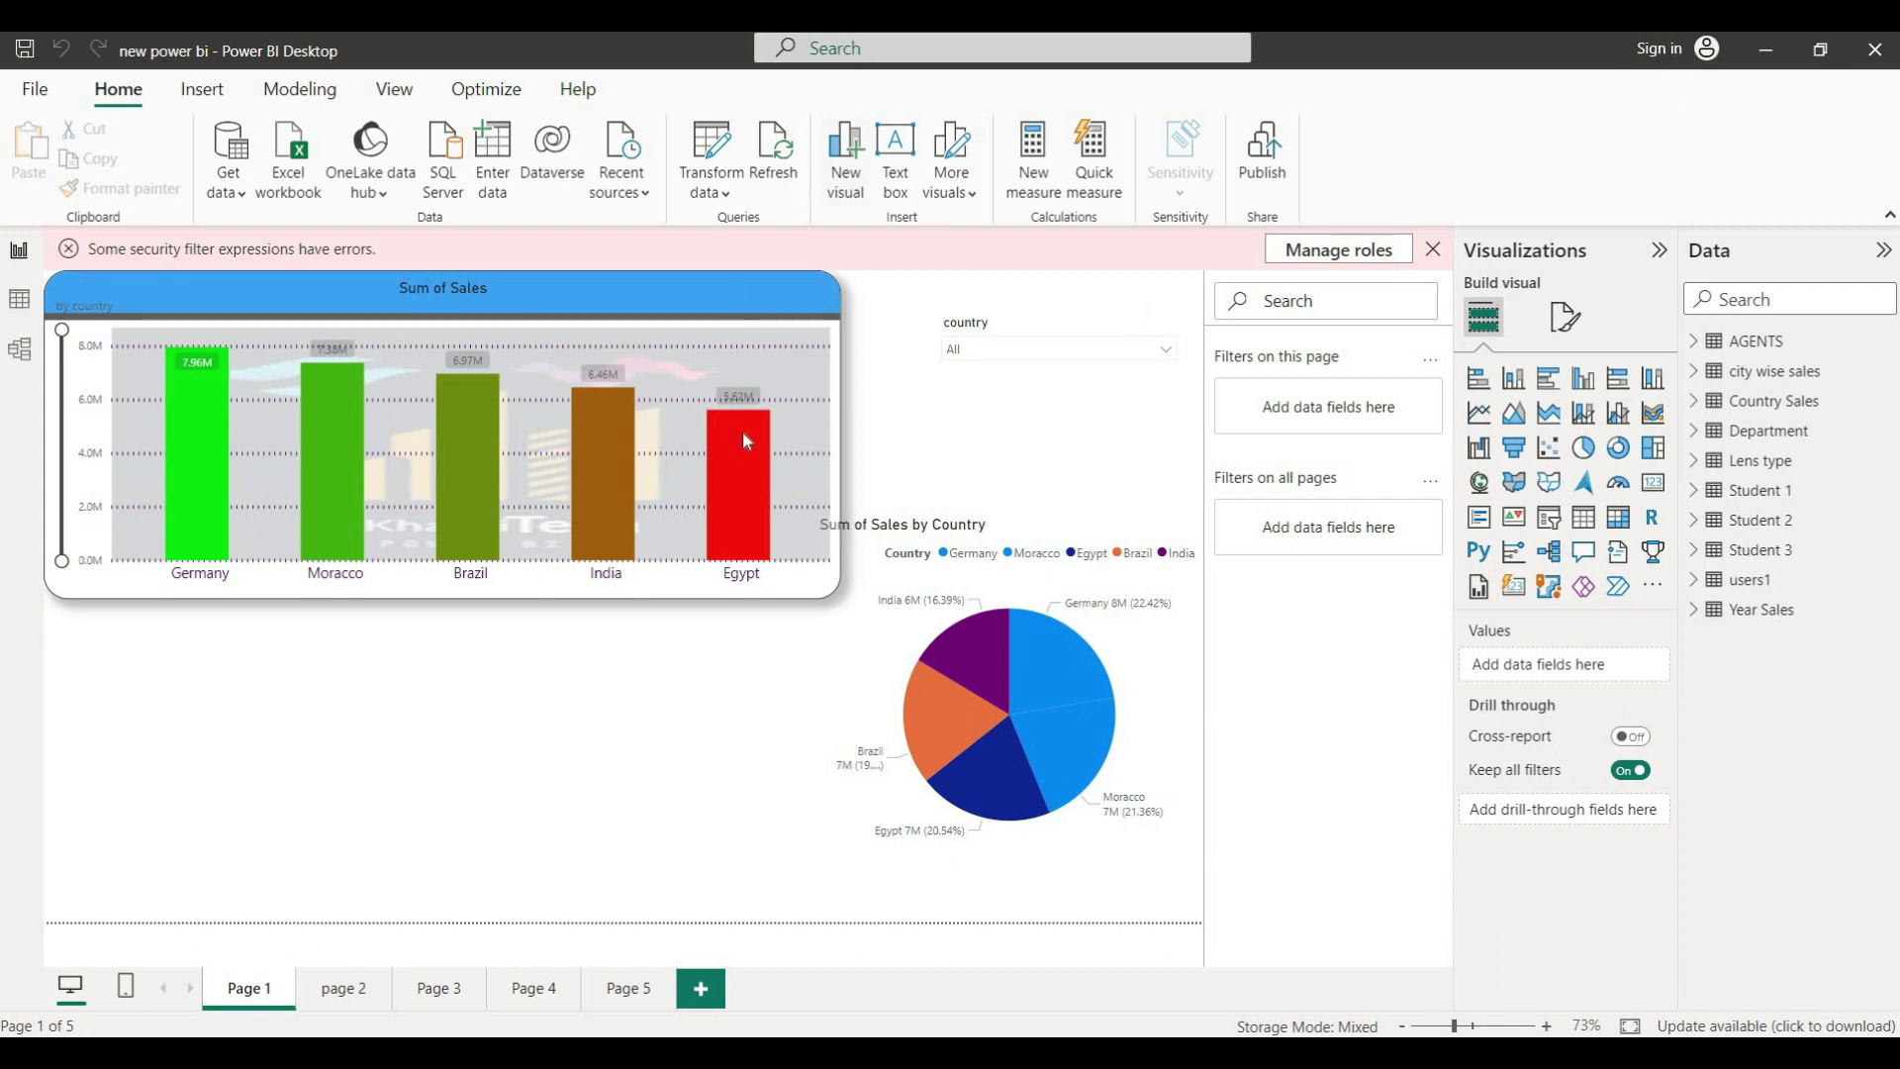
Load Microsoft's Office 365 enterprise plans and pricing page and scroll to the E1, E3 and E5 prices.
{"action": "mouse_move", "coordinate": [759, 474]}
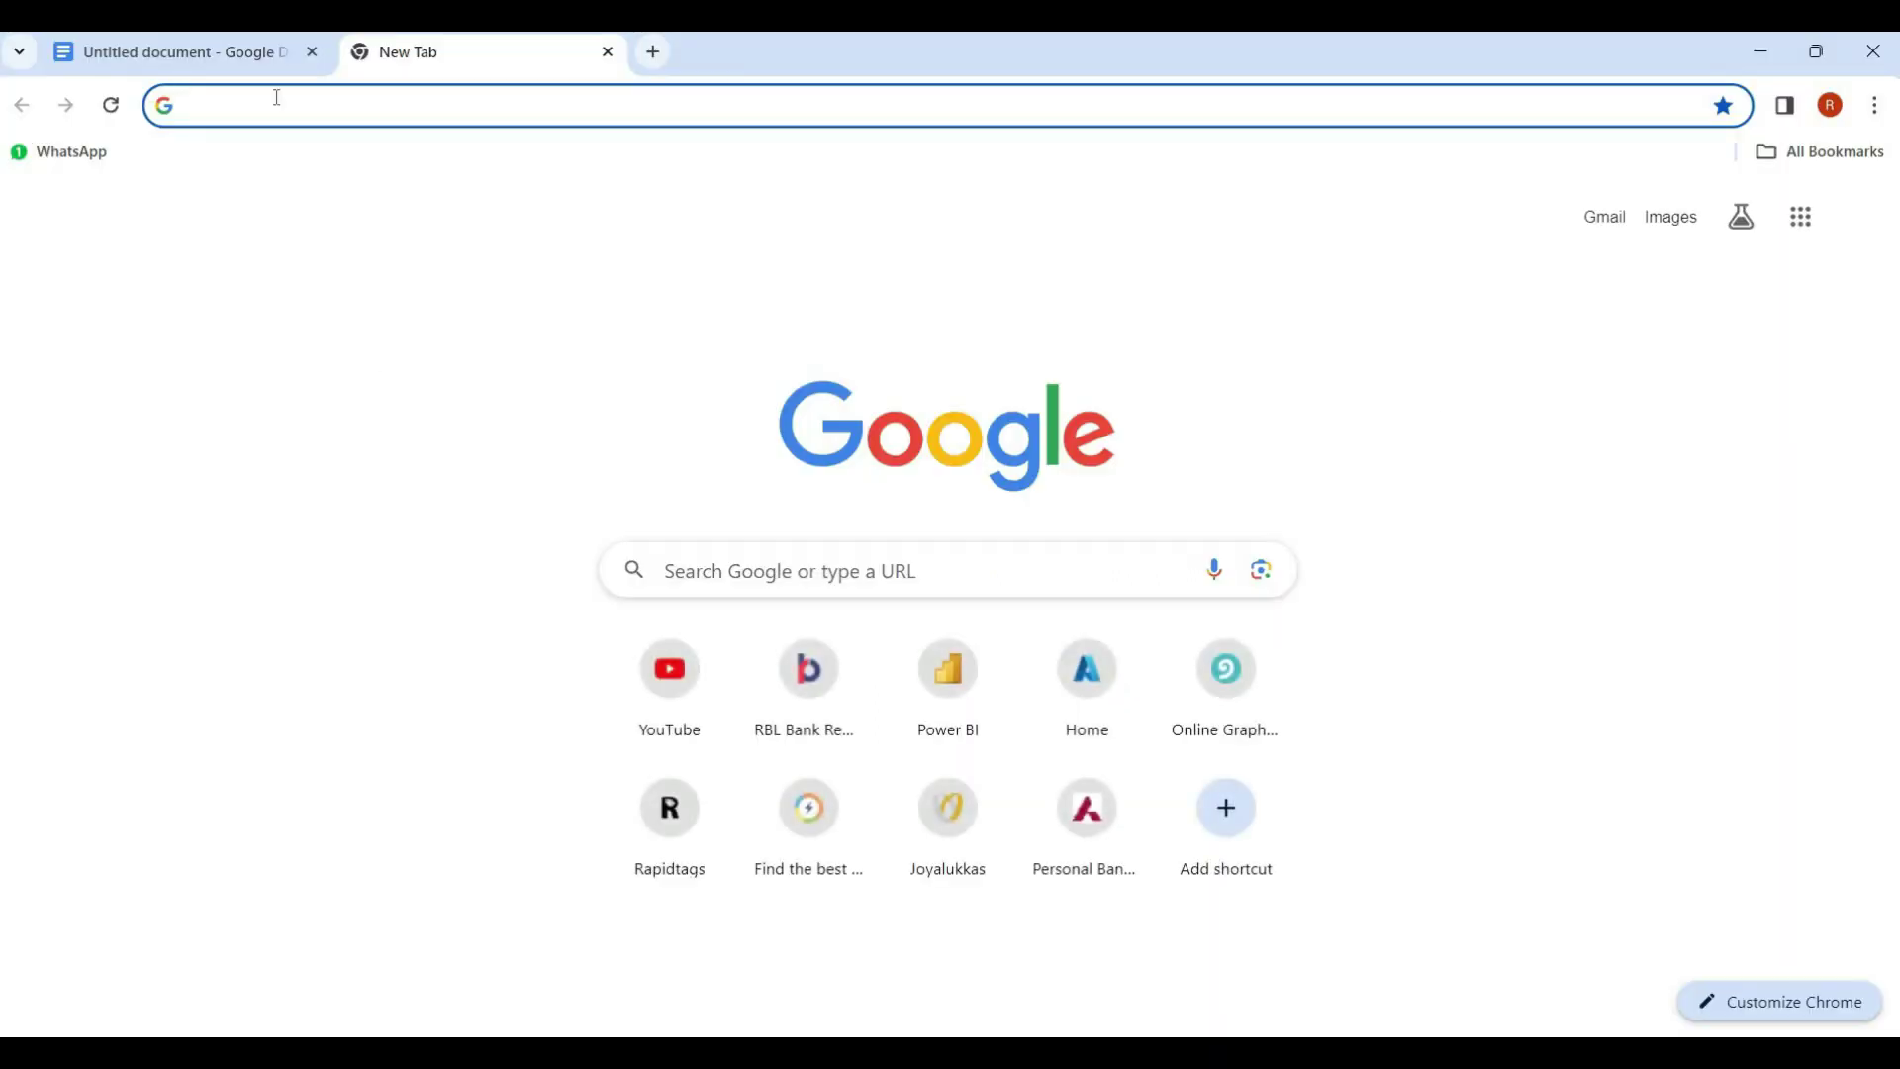
{"action": "type", "text": "https://www.microsoft.com/en-in/microsoft-365/enterprise/office365-plans-and-pricing"}
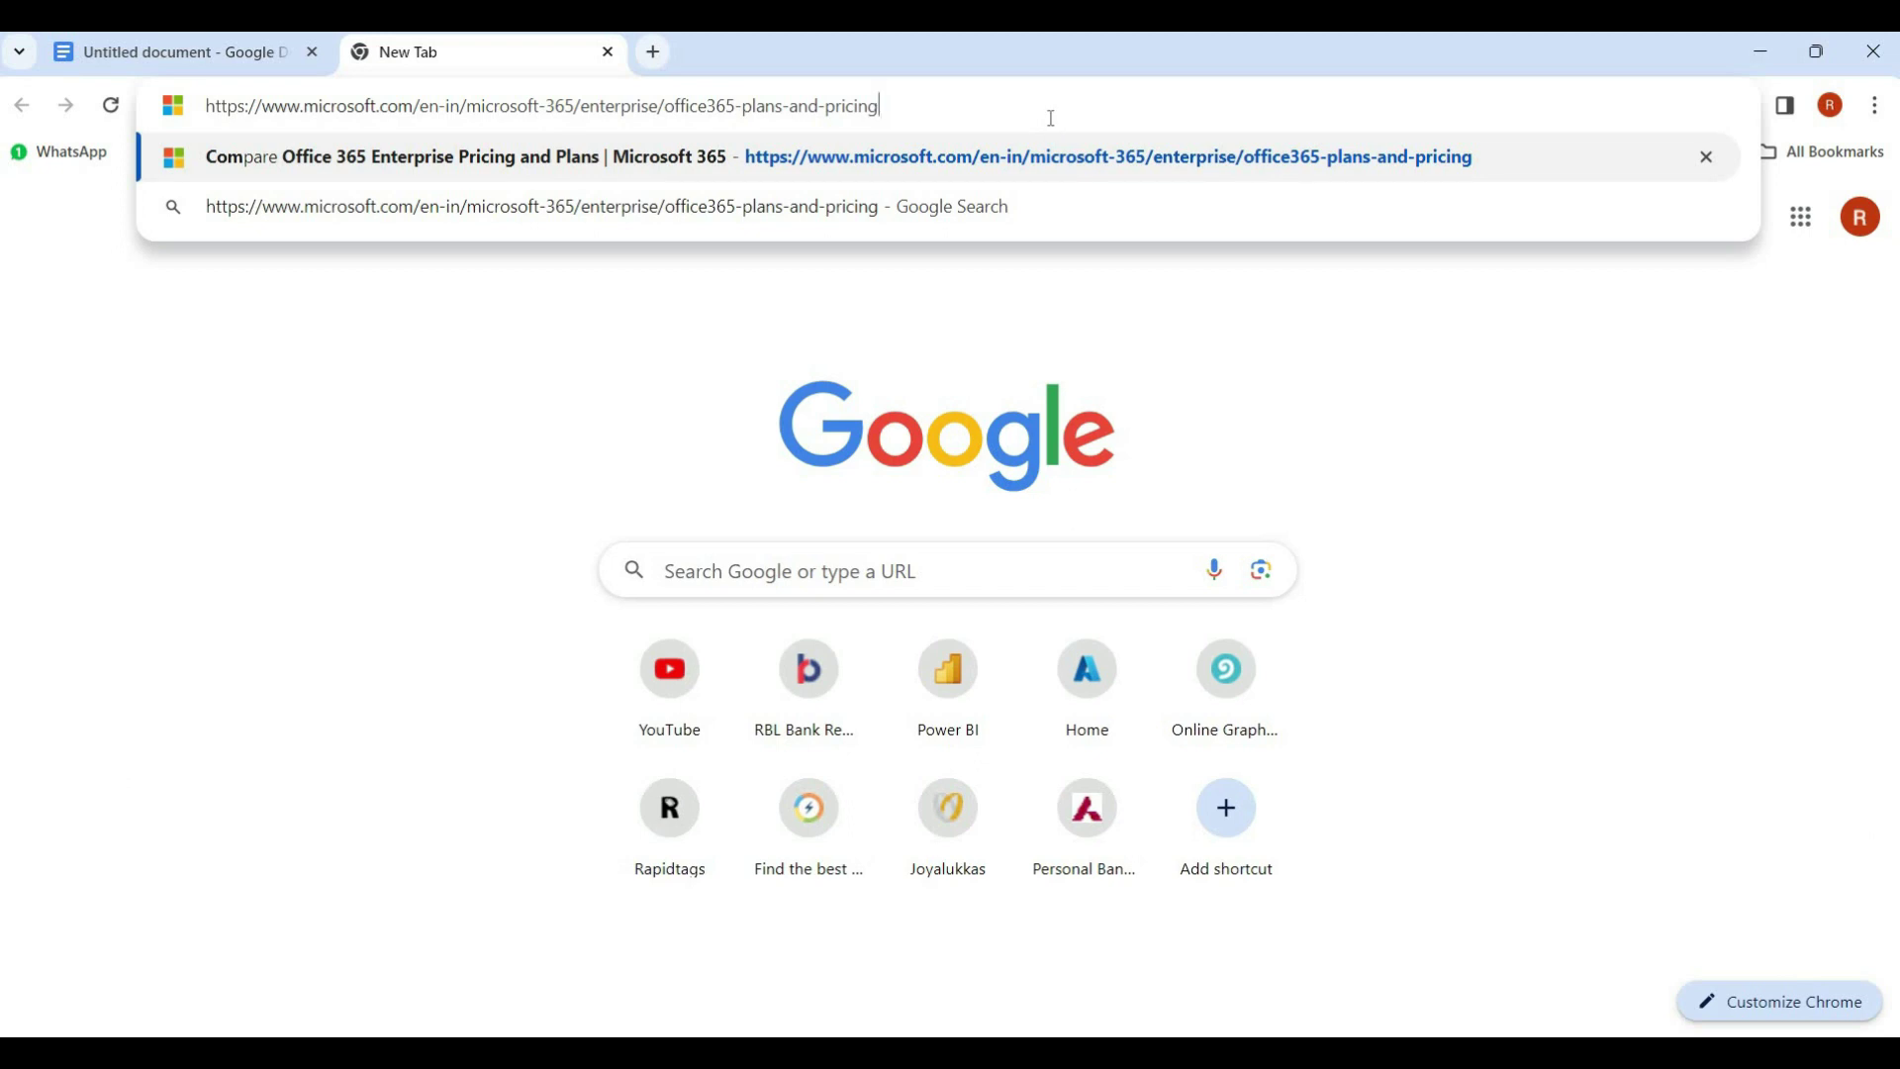
{"action": "key", "text": "Return"}
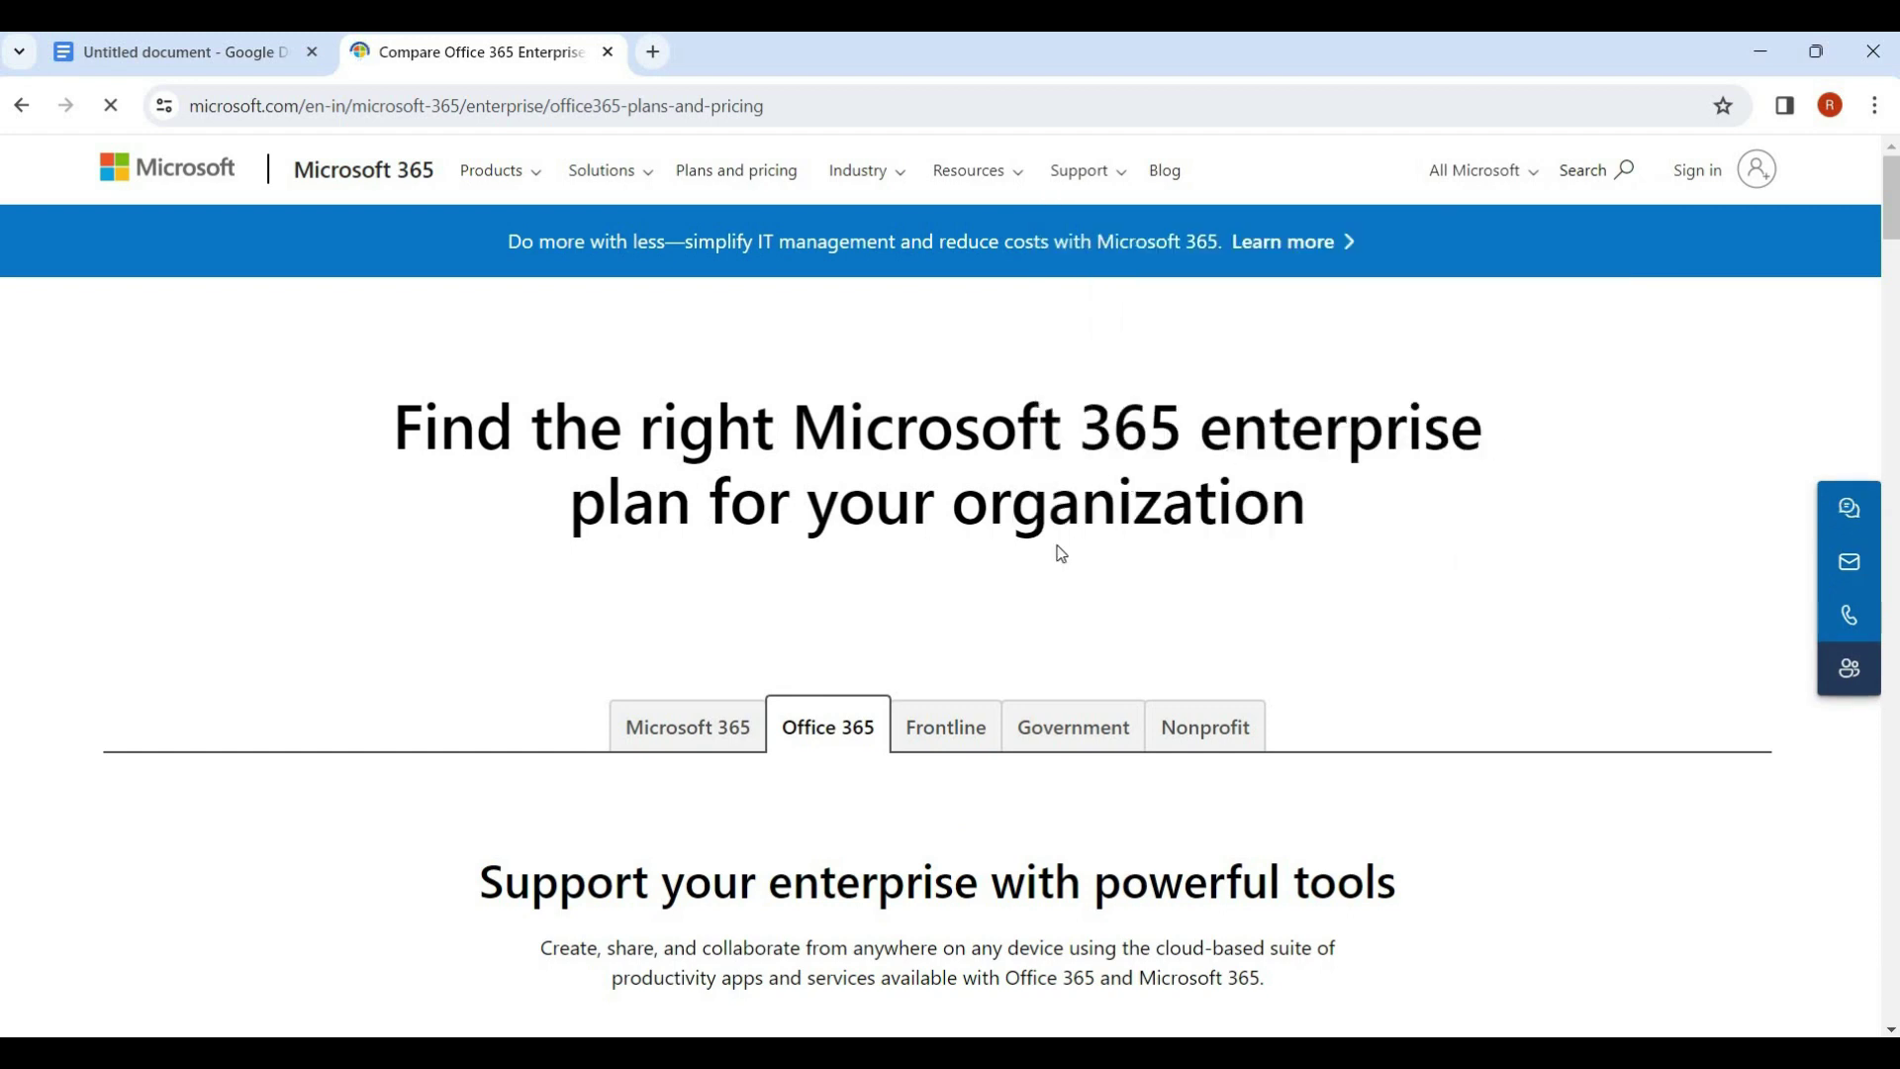
{"action": "scroll", "coordinate": [1167, 502], "scroll_direction": "down", "scroll_amount": 8}
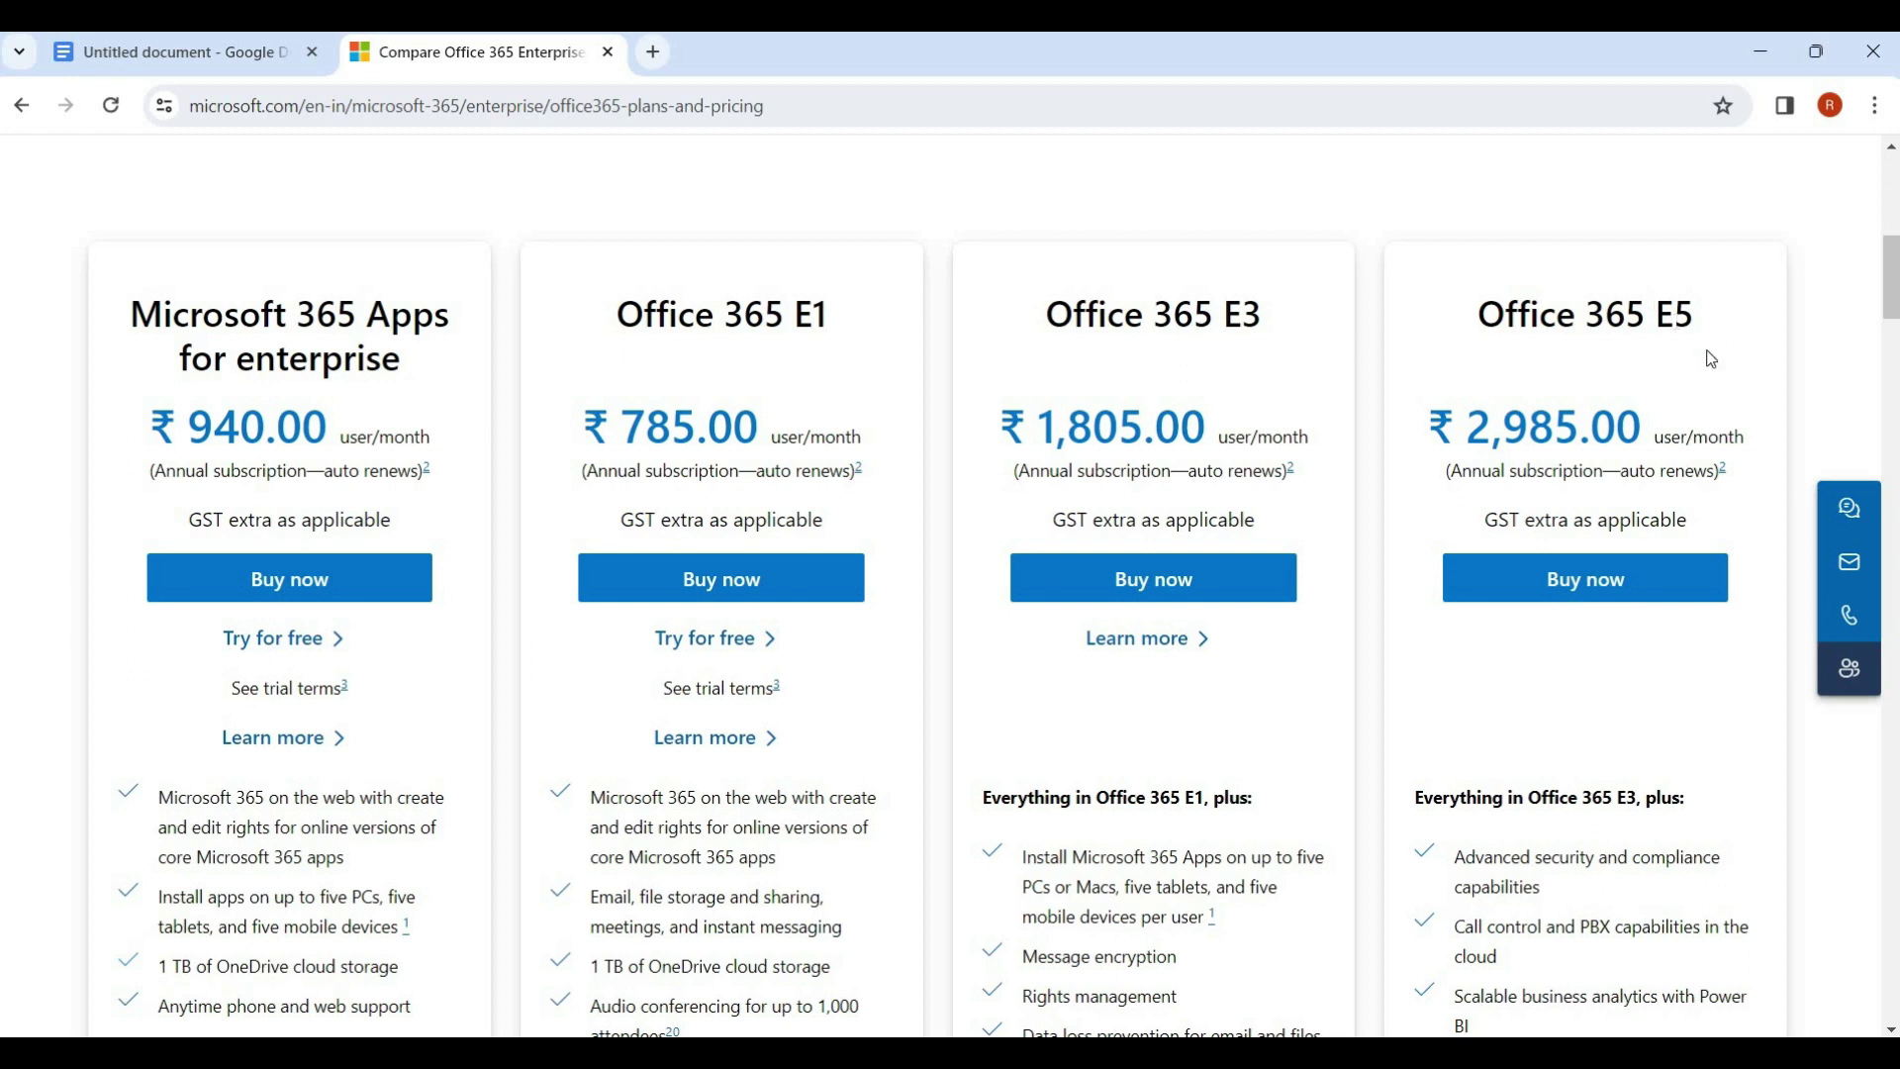
Start the Office 365 E1 free trial with a work email address and choose to set up a new account.
{"action": "left_click", "coordinate": [725, 655]}
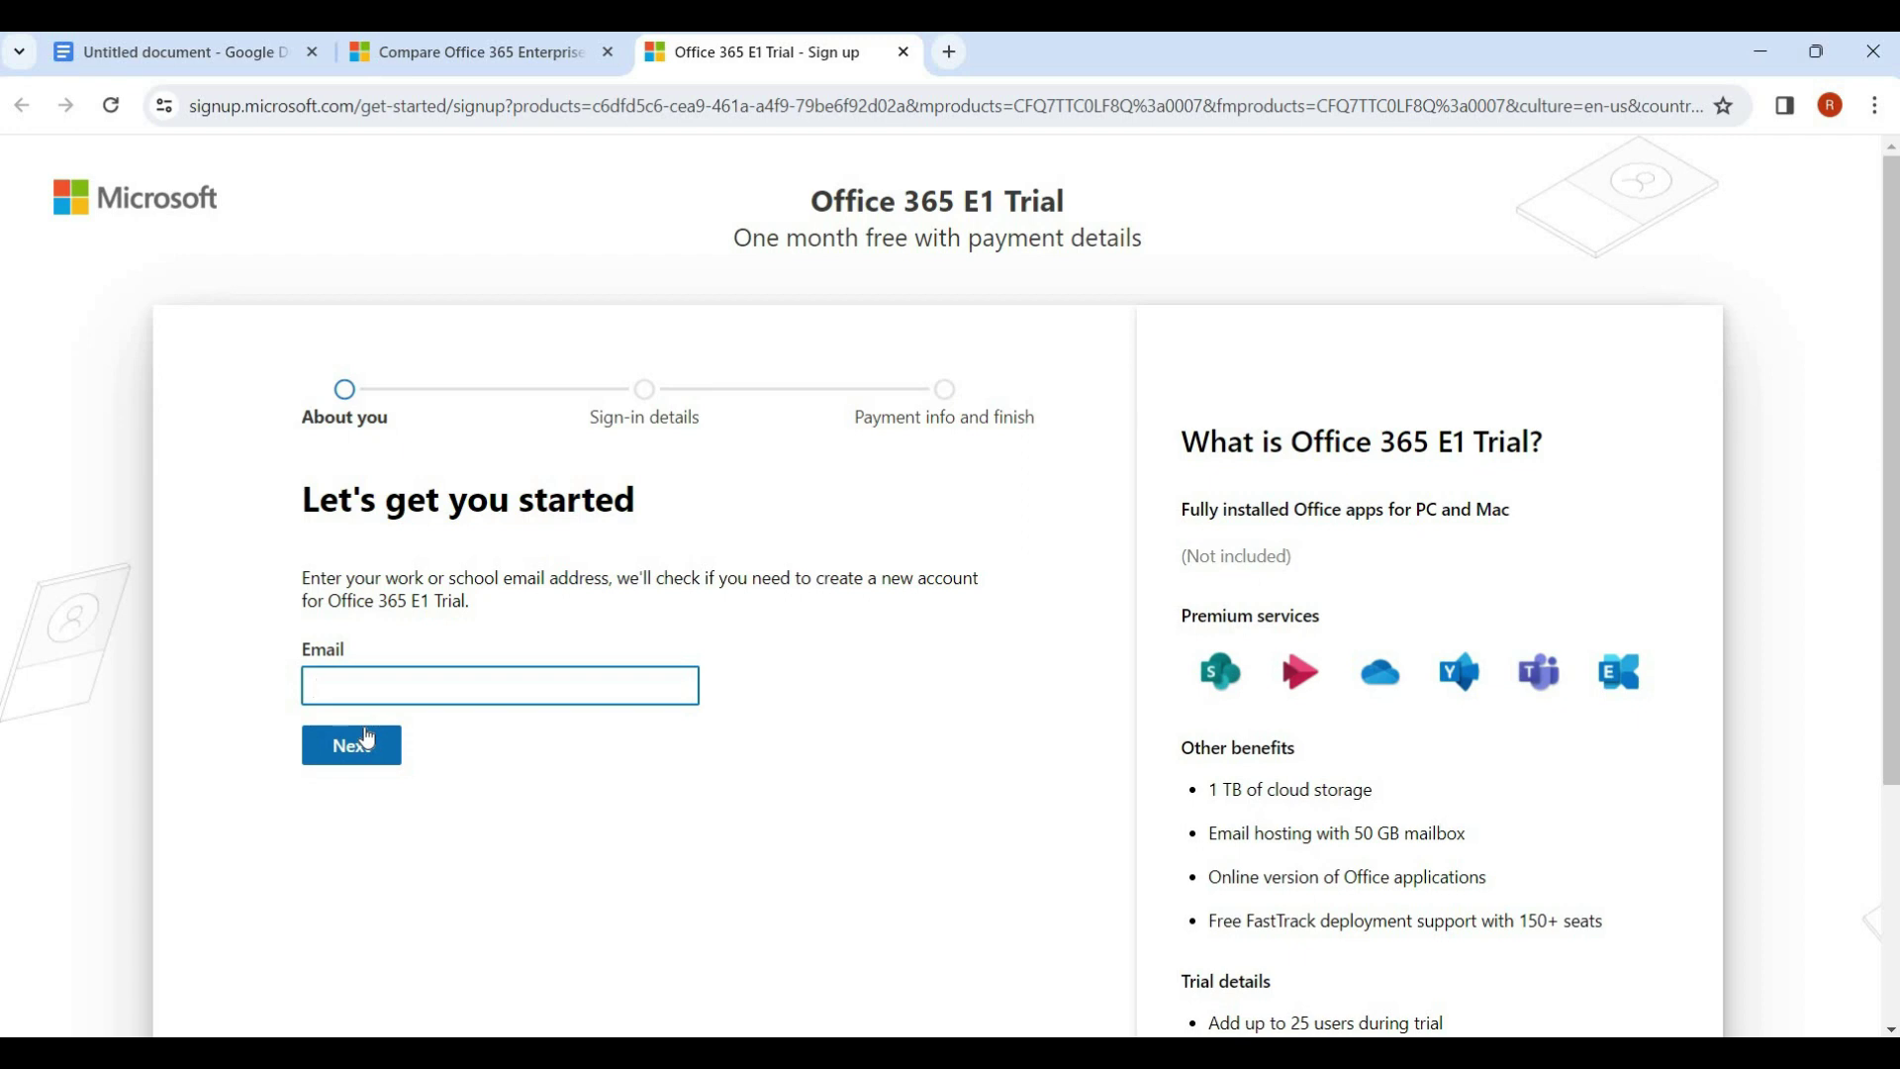
{"action": "left_click", "coordinate": [359, 758]}
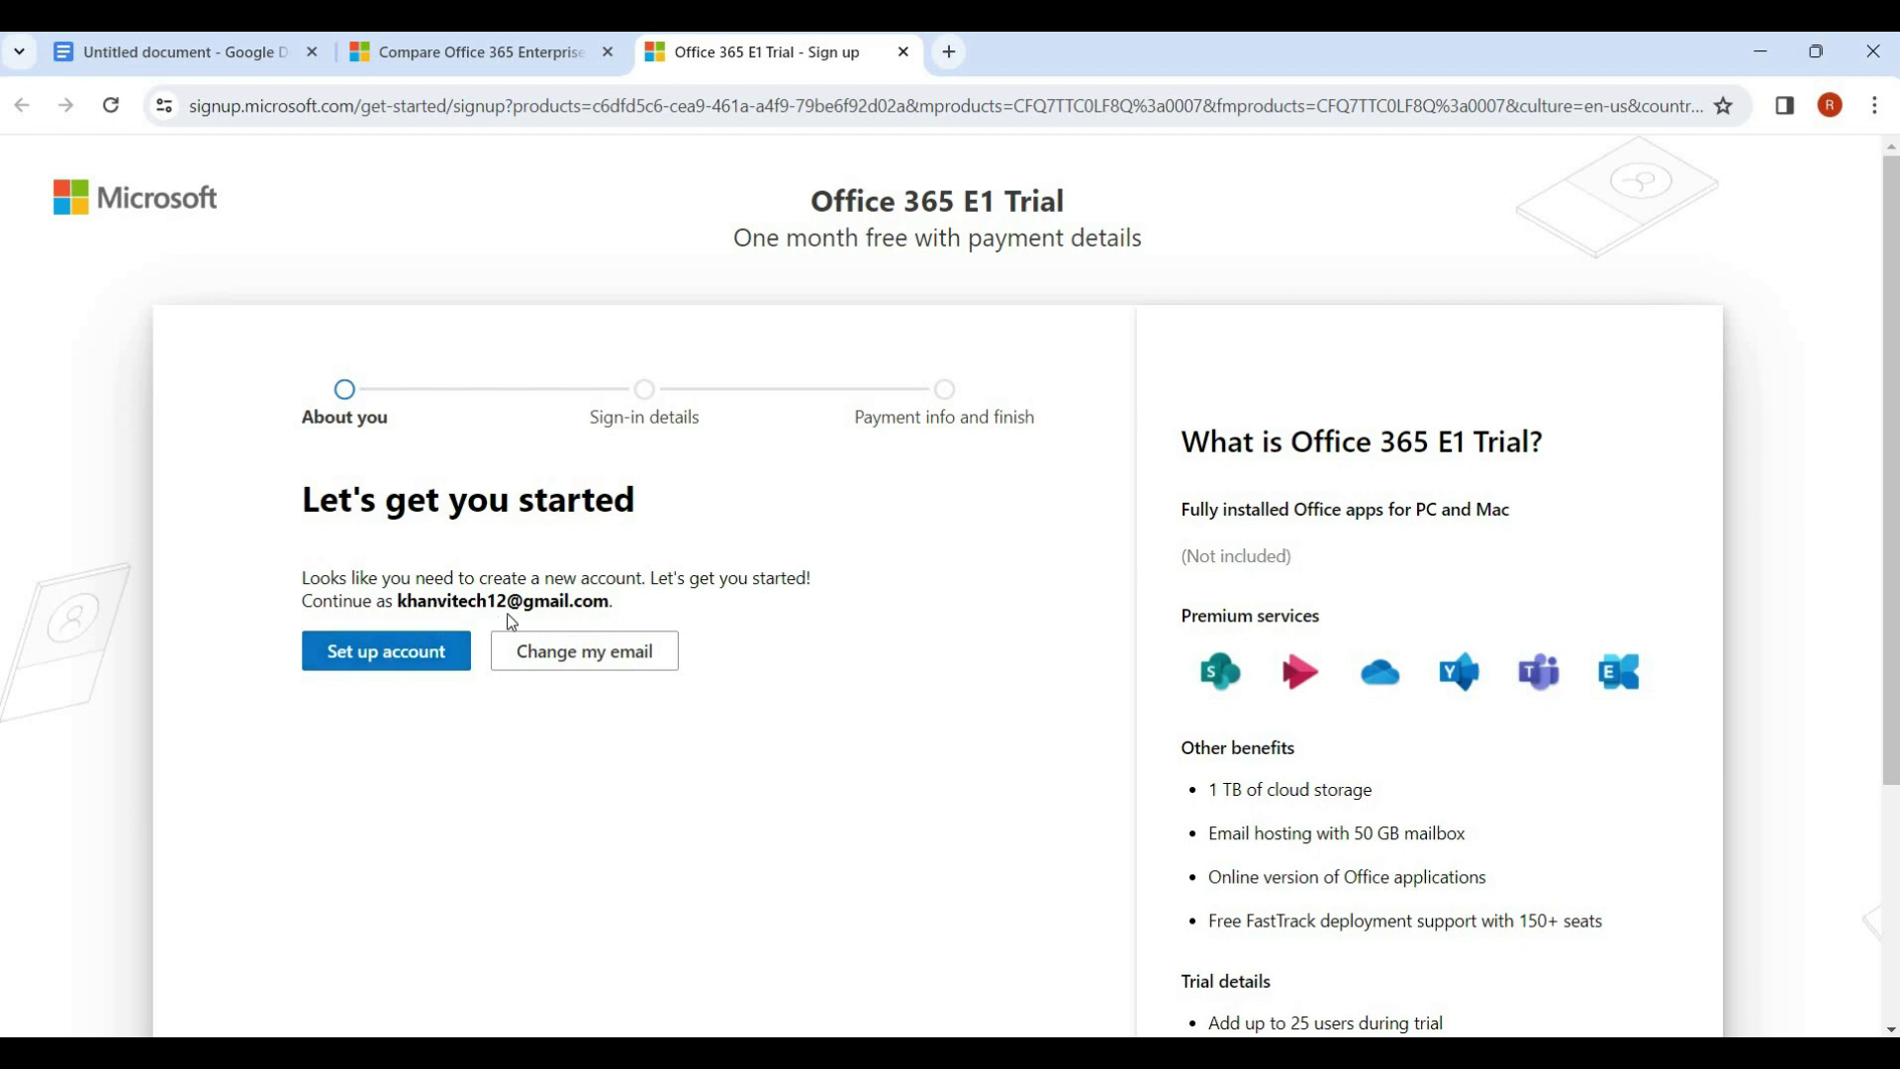
{"action": "left_click", "coordinate": [431, 670]}
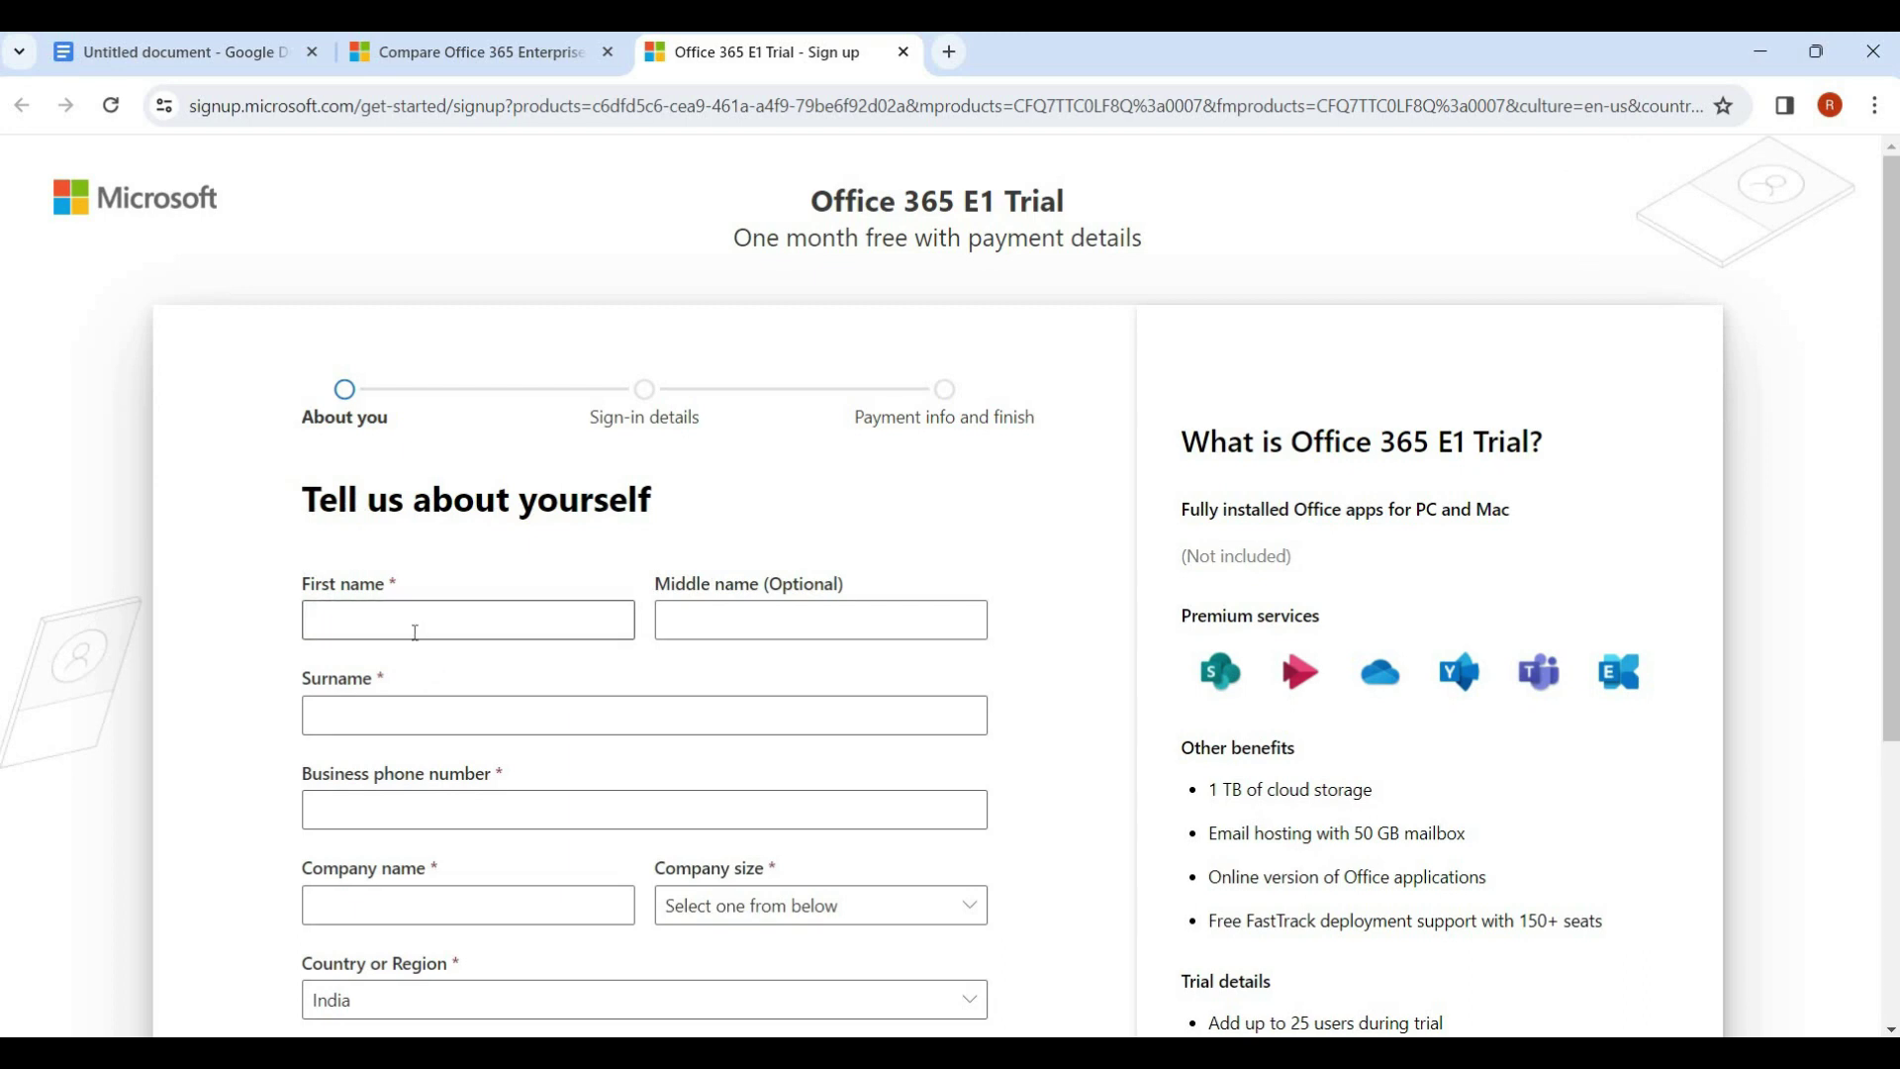
Enter the first name, surname and business phone number in the about-you form.
{"action": "left_click", "coordinate": [370, 633]}
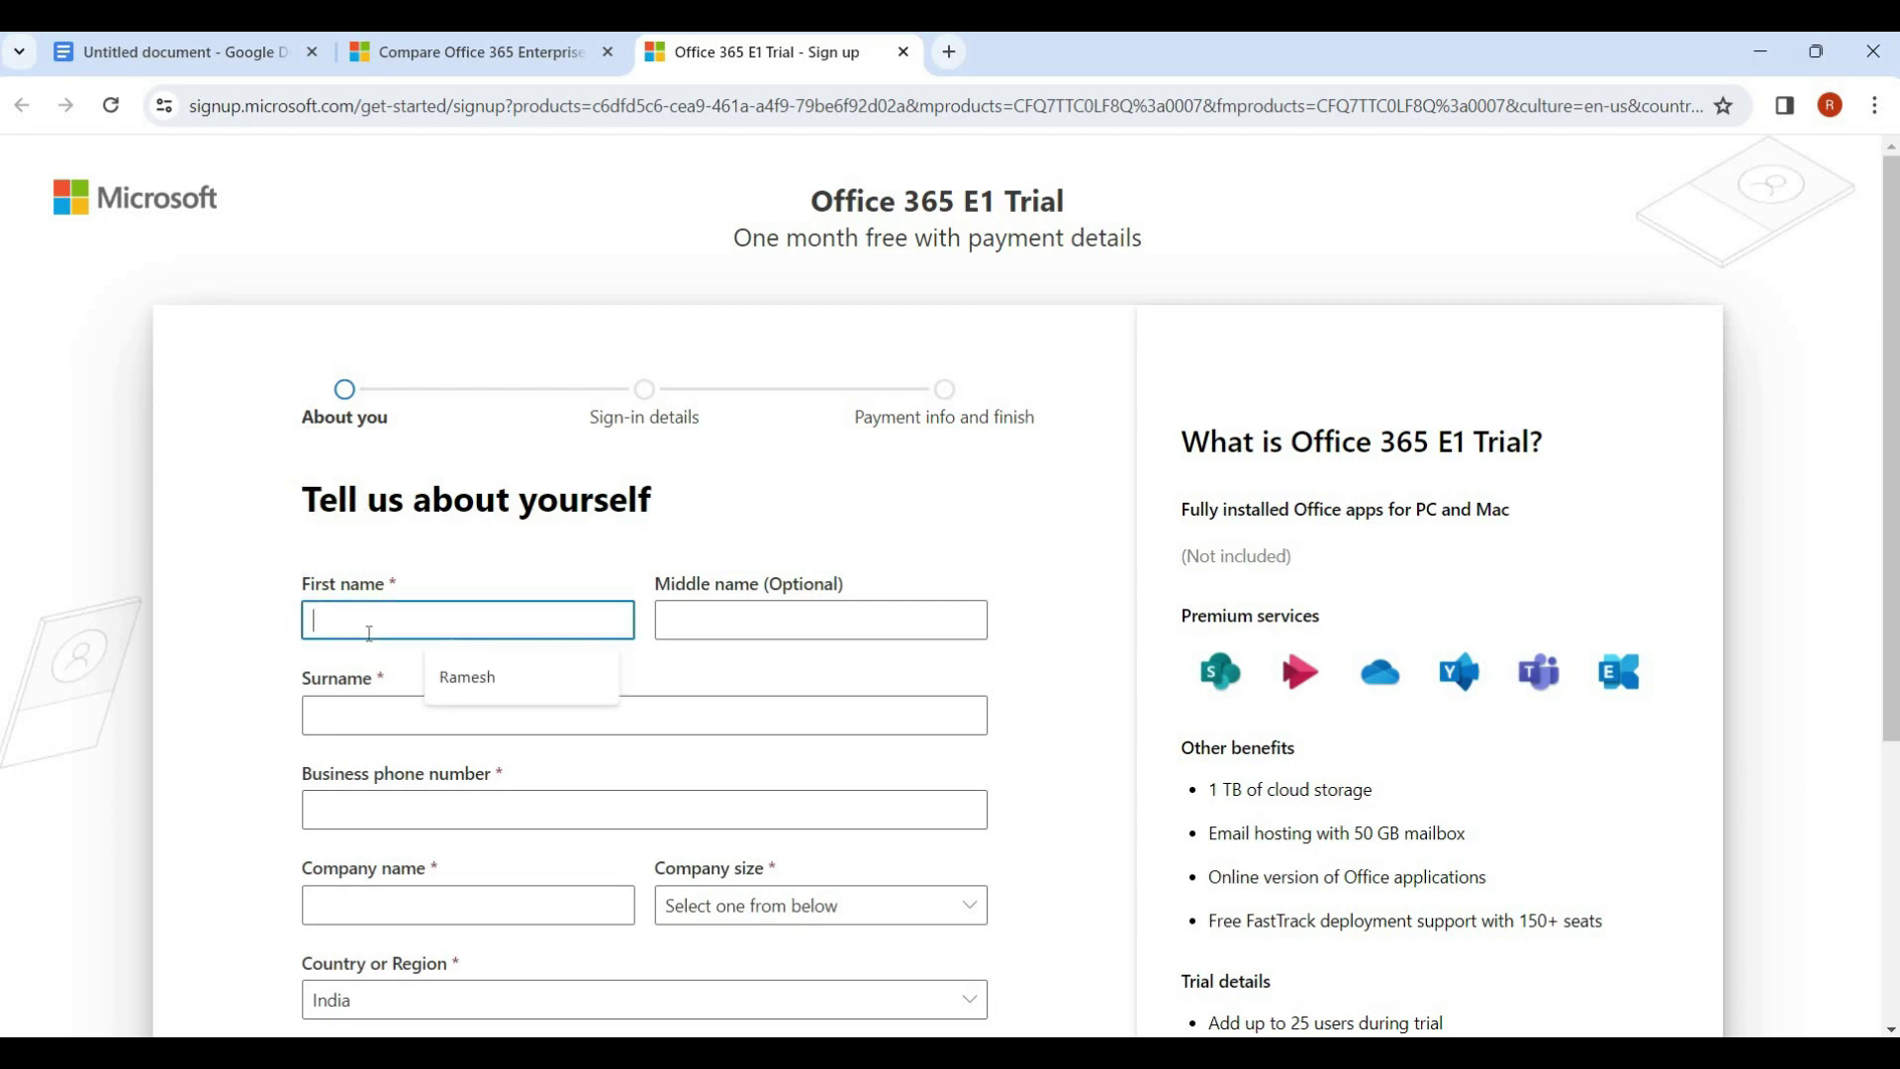
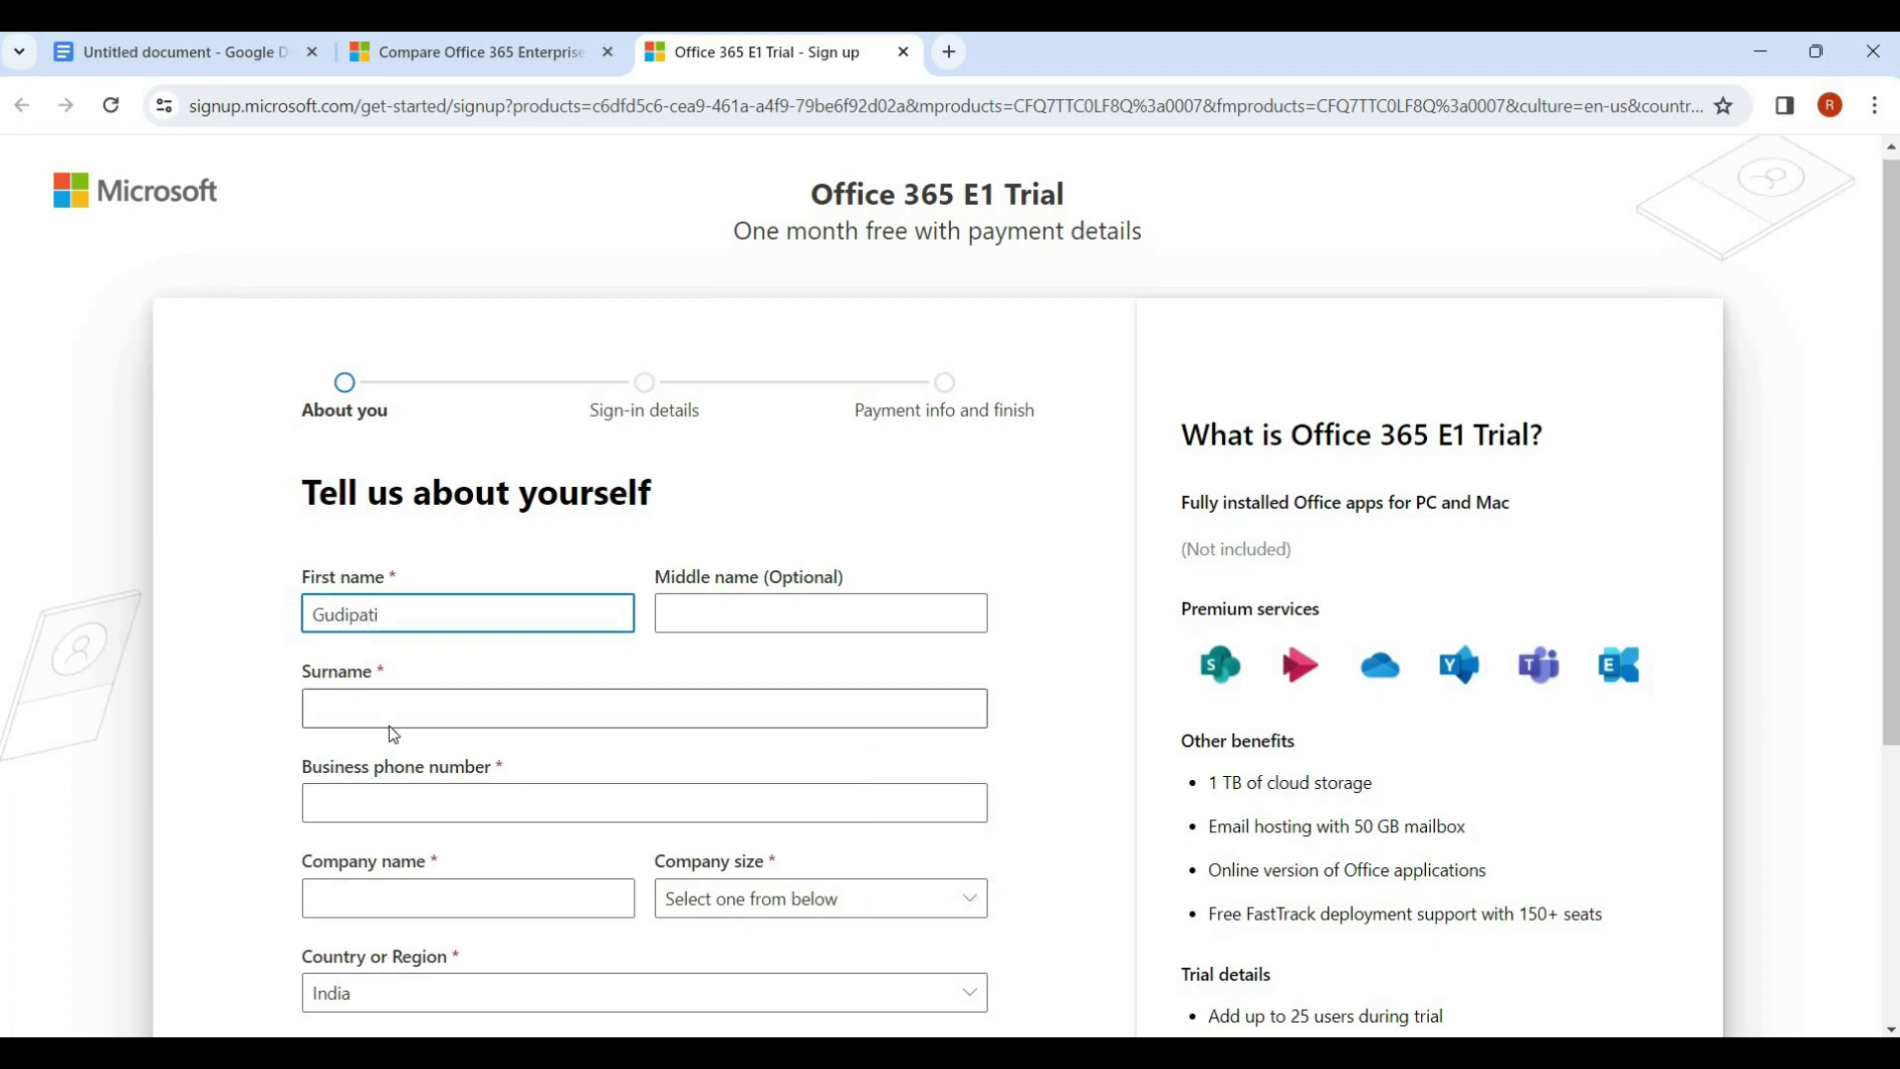
{"action": "scroll", "coordinate": [396, 693], "scroll_direction": "down", "scroll_amount": 1}
{"action": "left_click", "coordinate": [401, 587]}
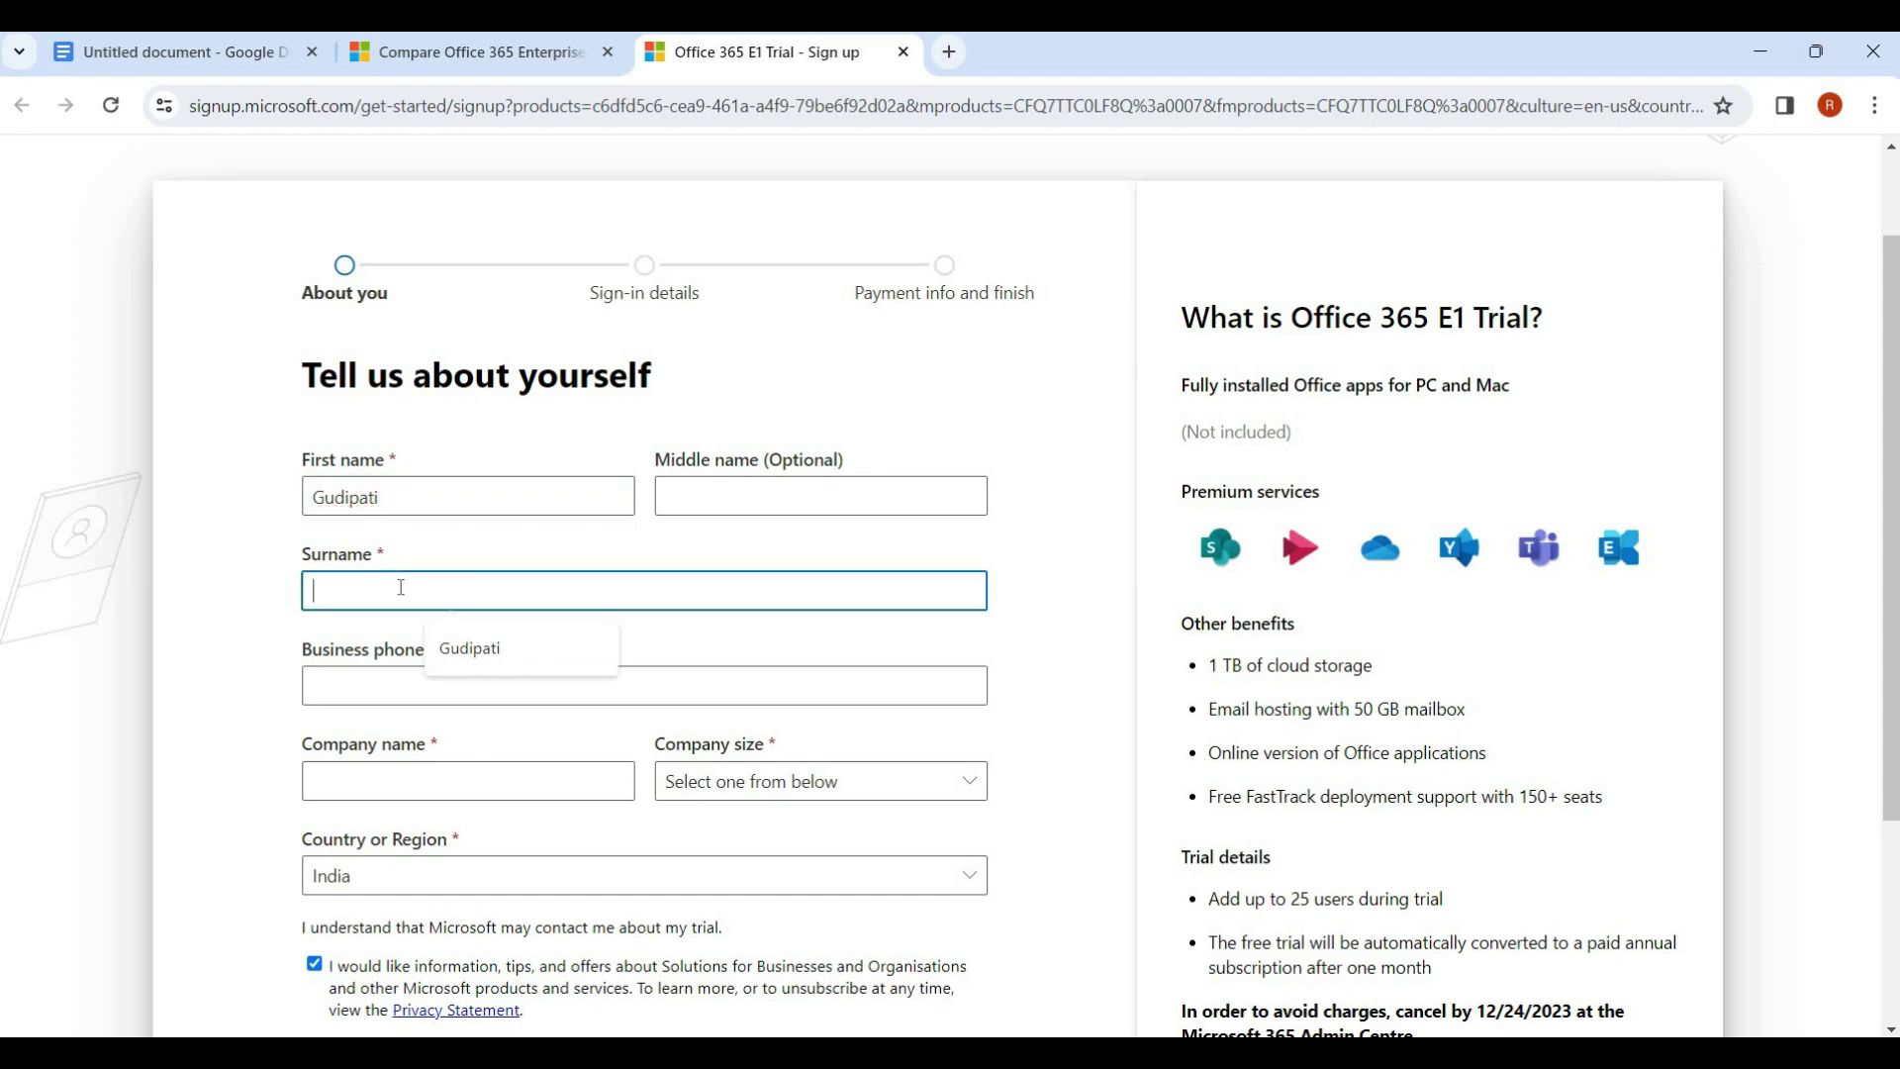
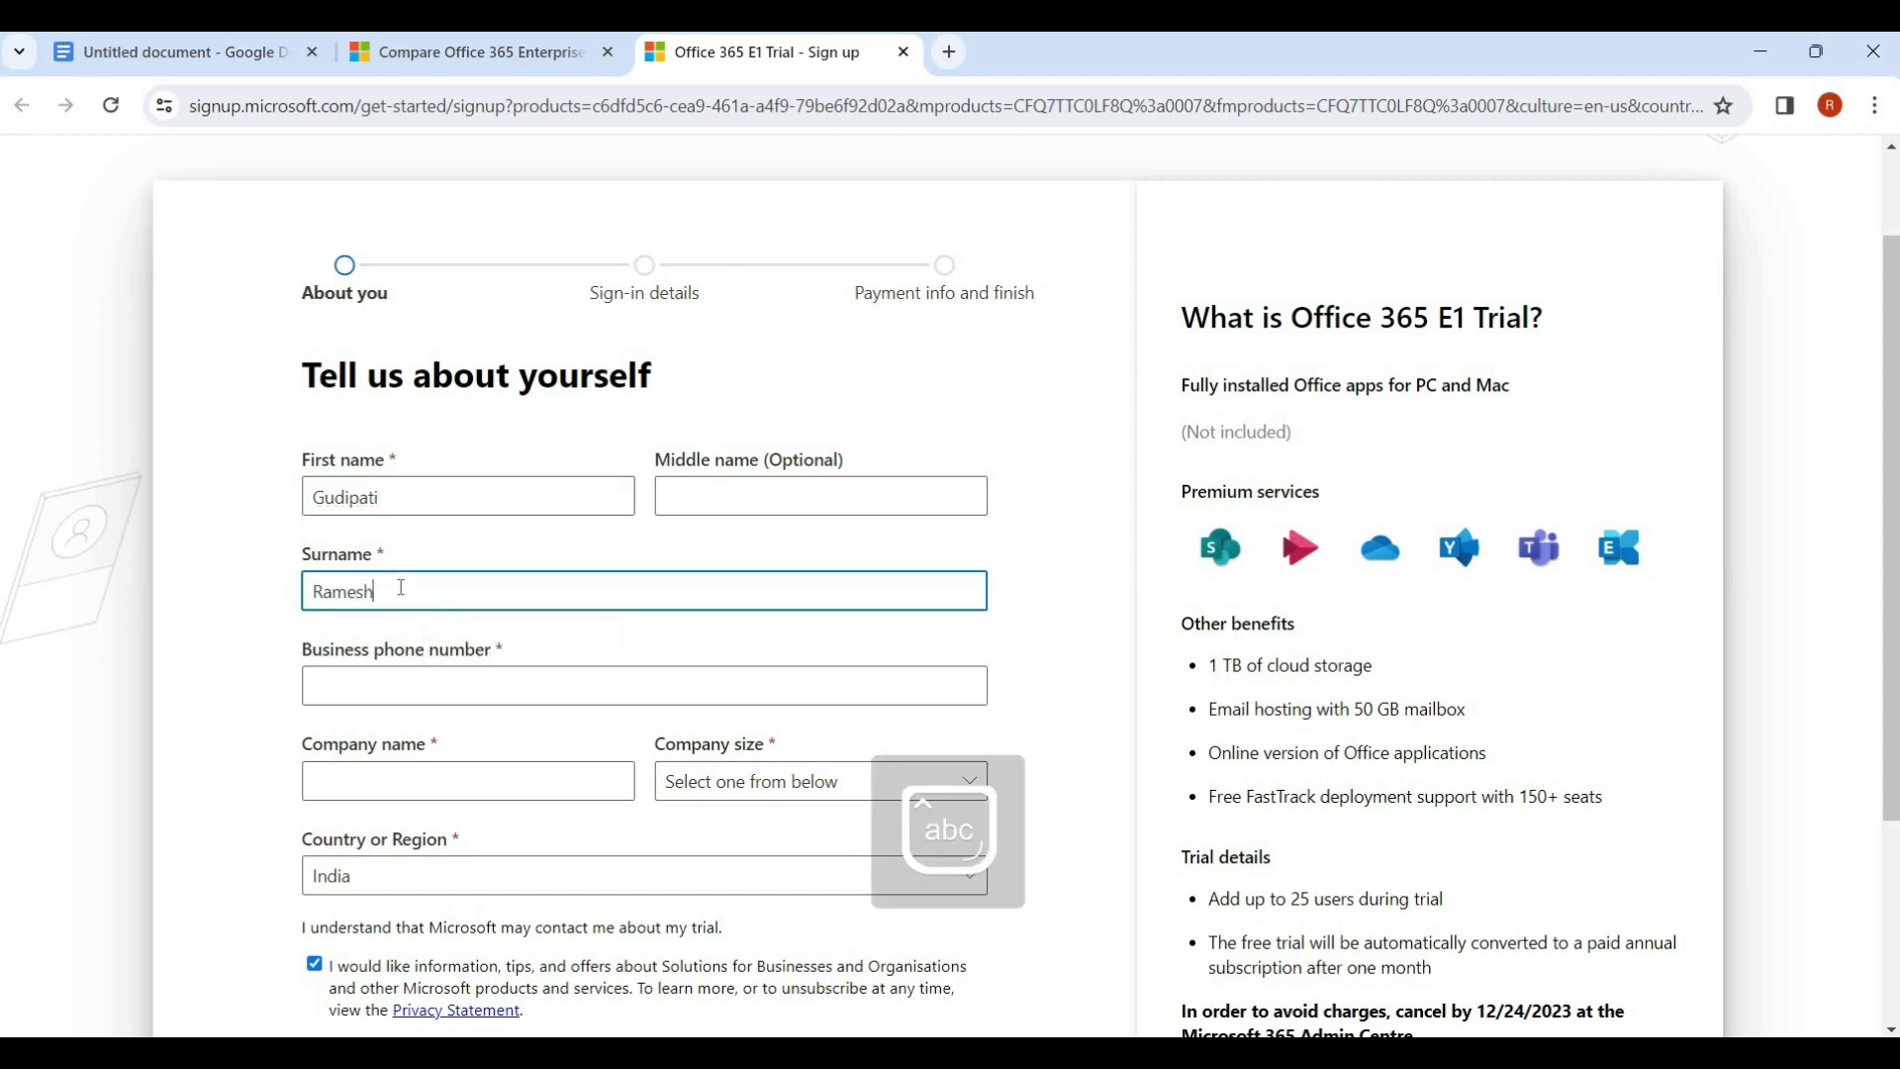
{"action": "left_click", "coordinate": [456, 686]}
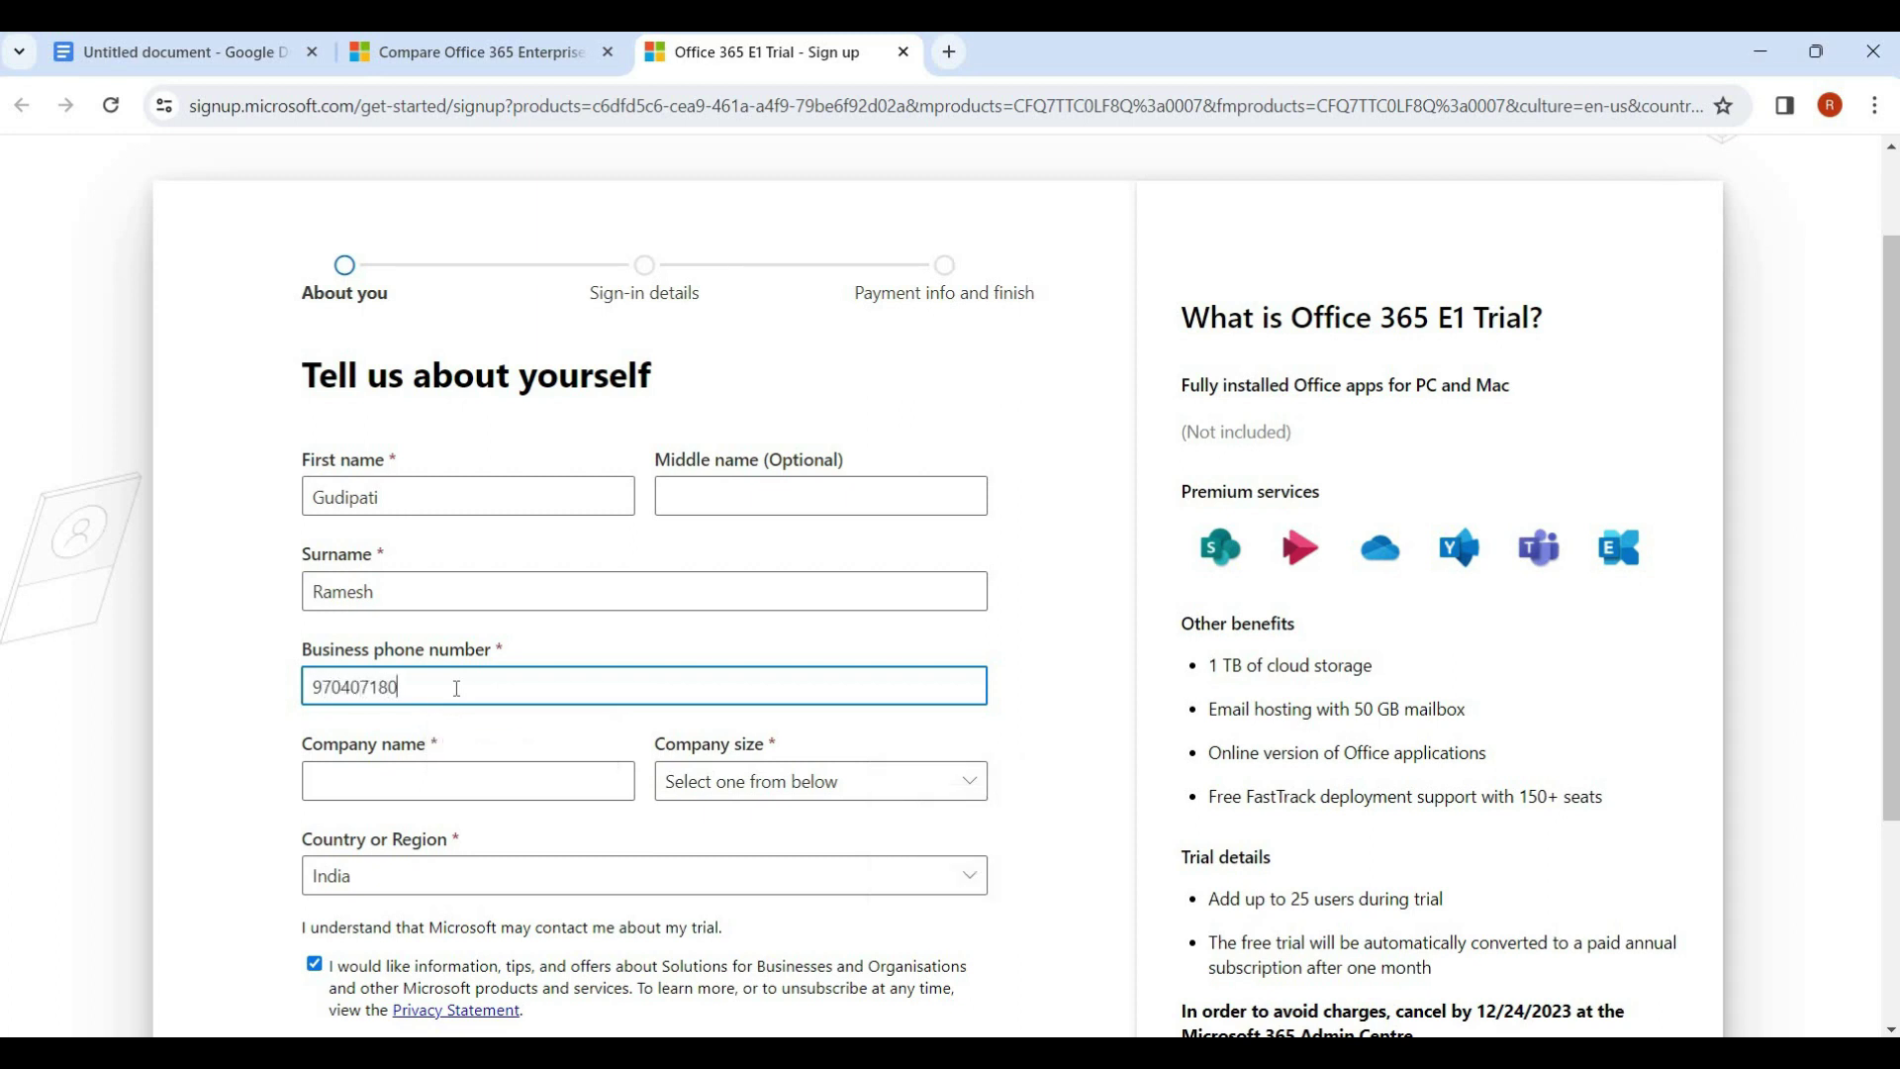
Enter the company name and set company size to 2-4 people, with country India.
{"action": "left_click", "coordinate": [491, 796]}
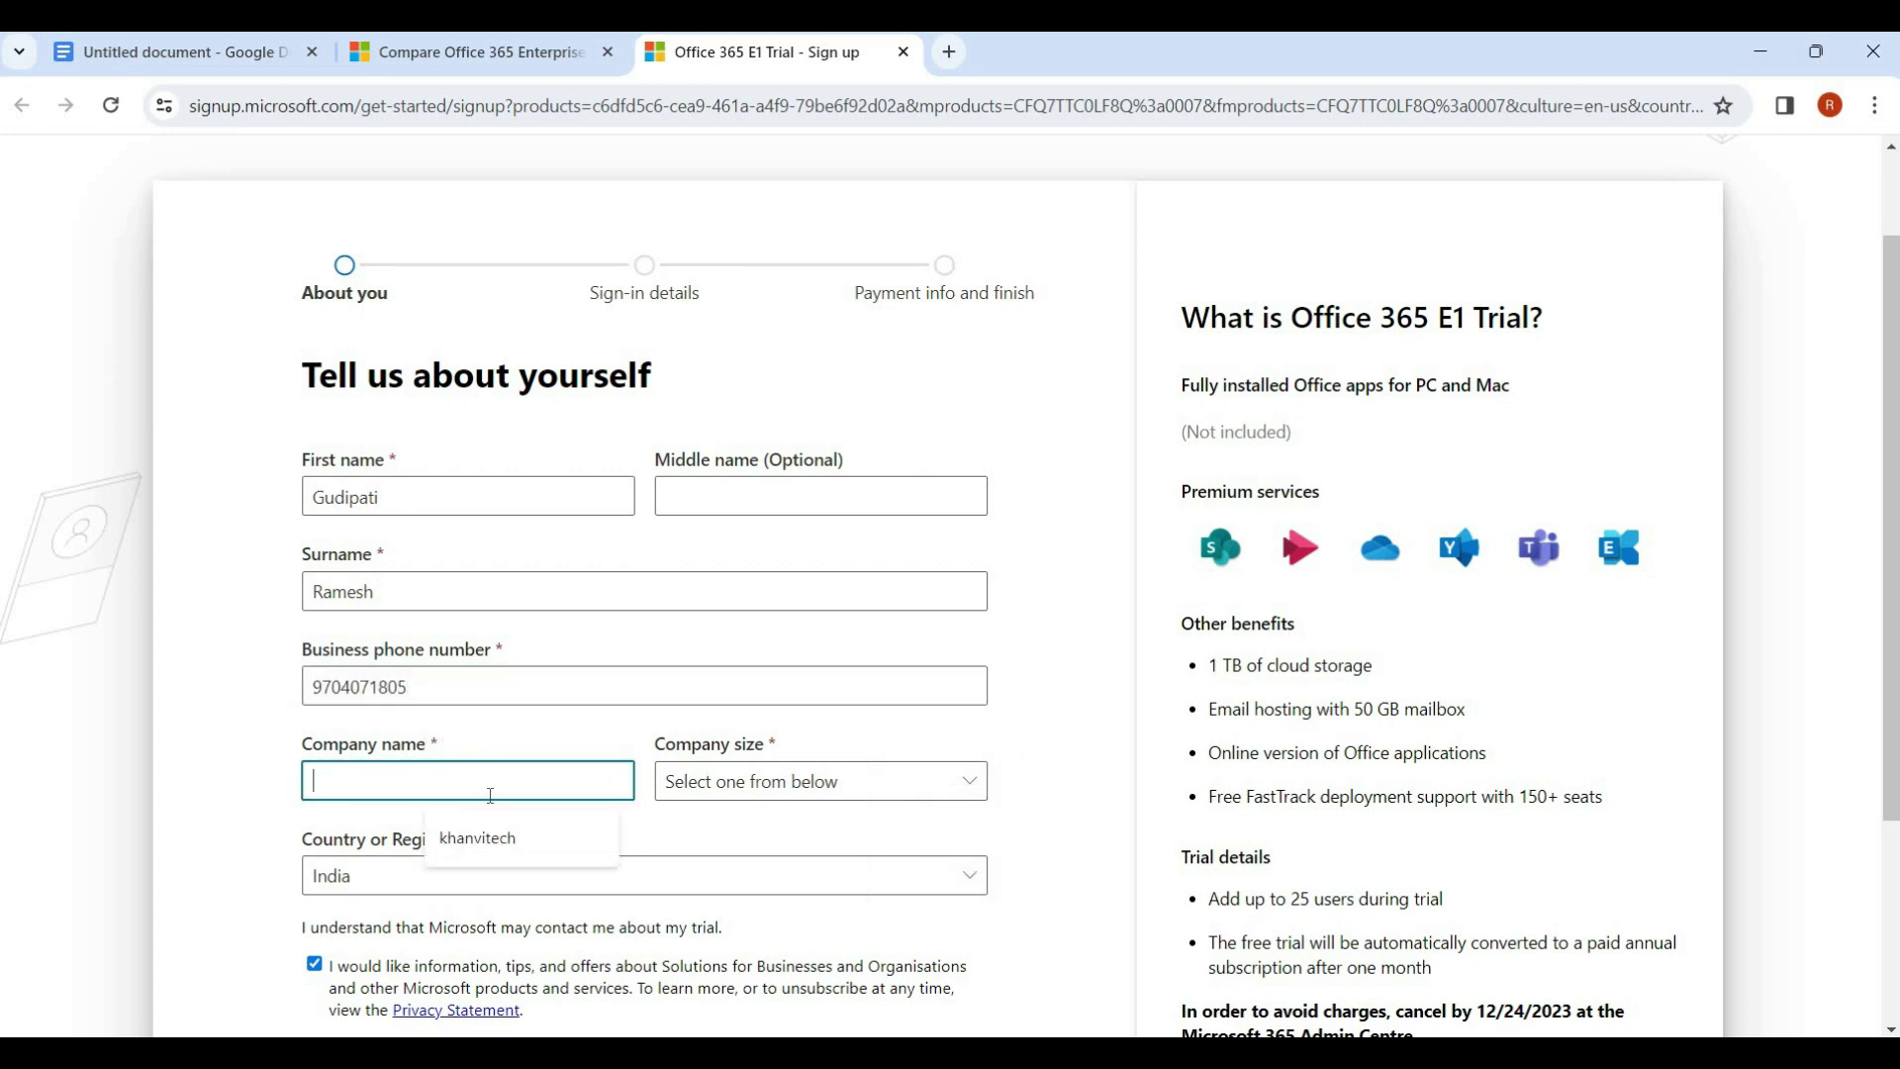
{"action": "type", "text": "khanvitech"}
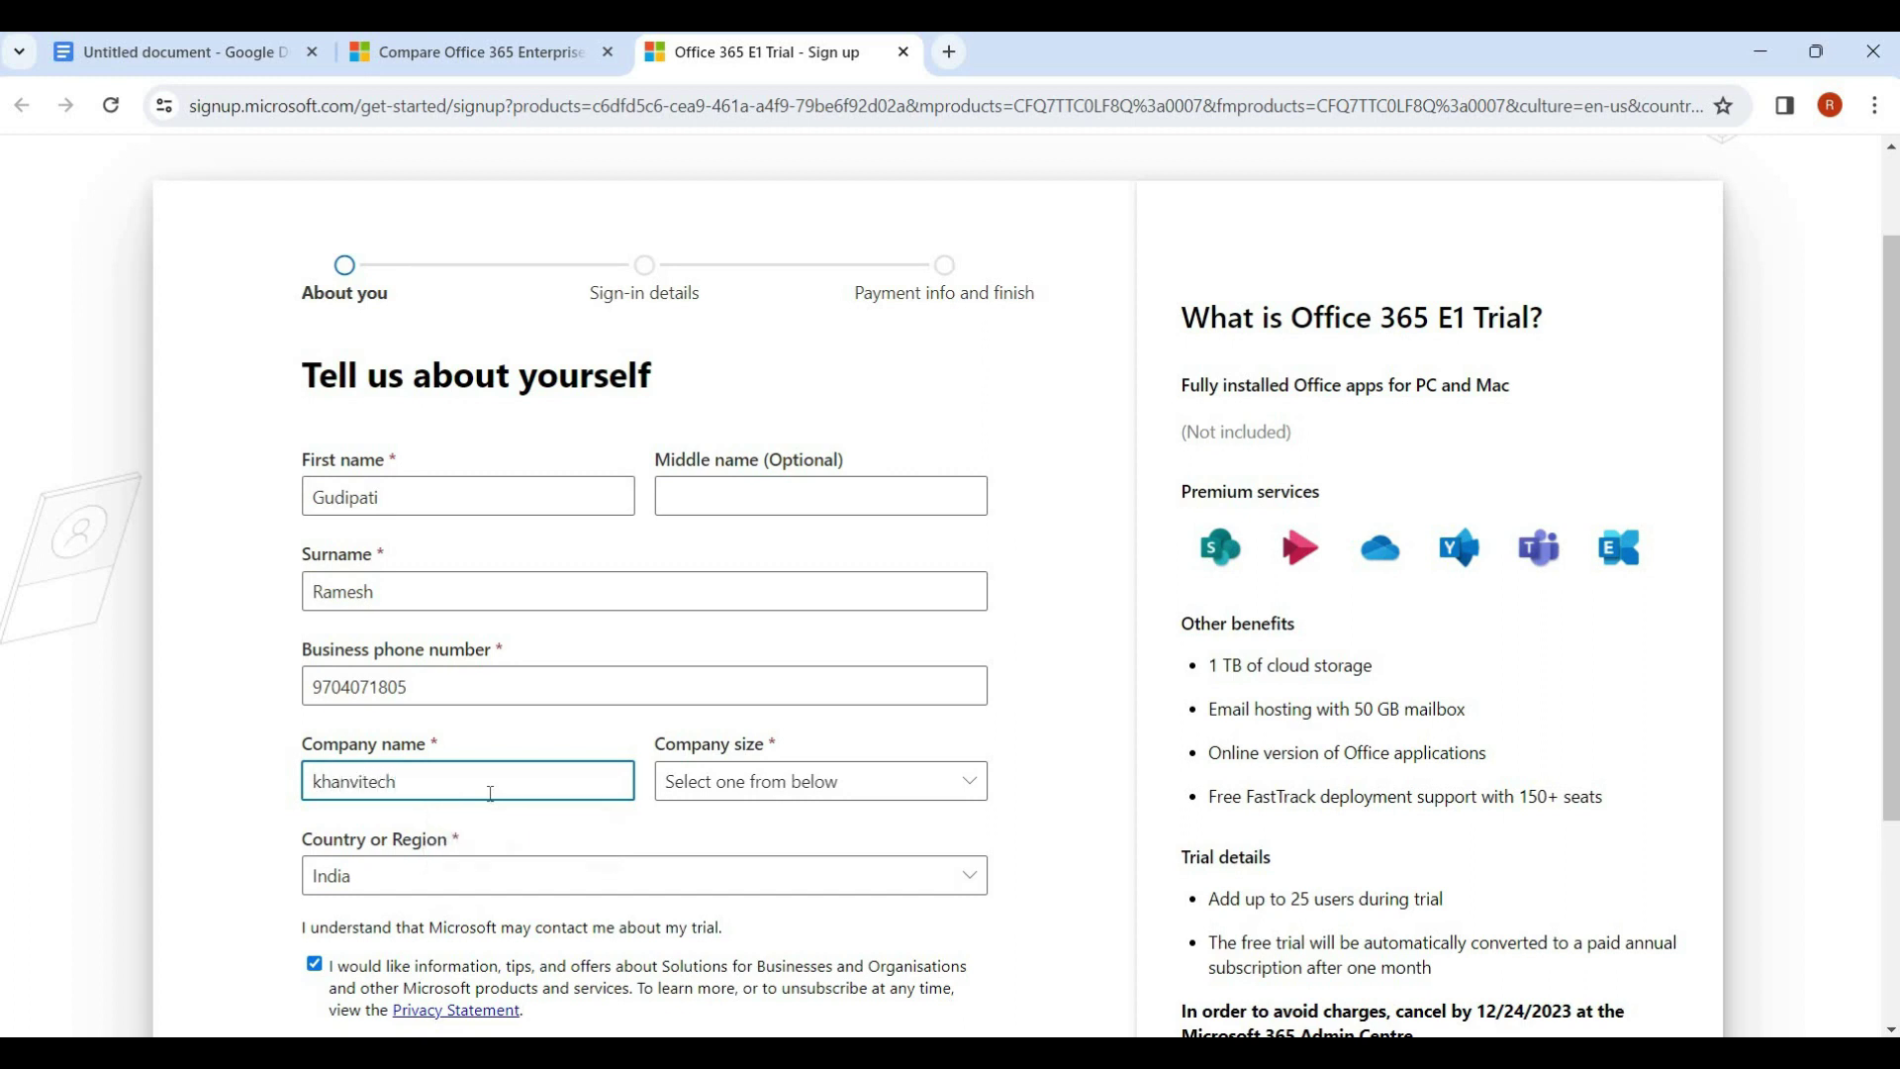
{"action": "left_click", "coordinate": [765, 791]}
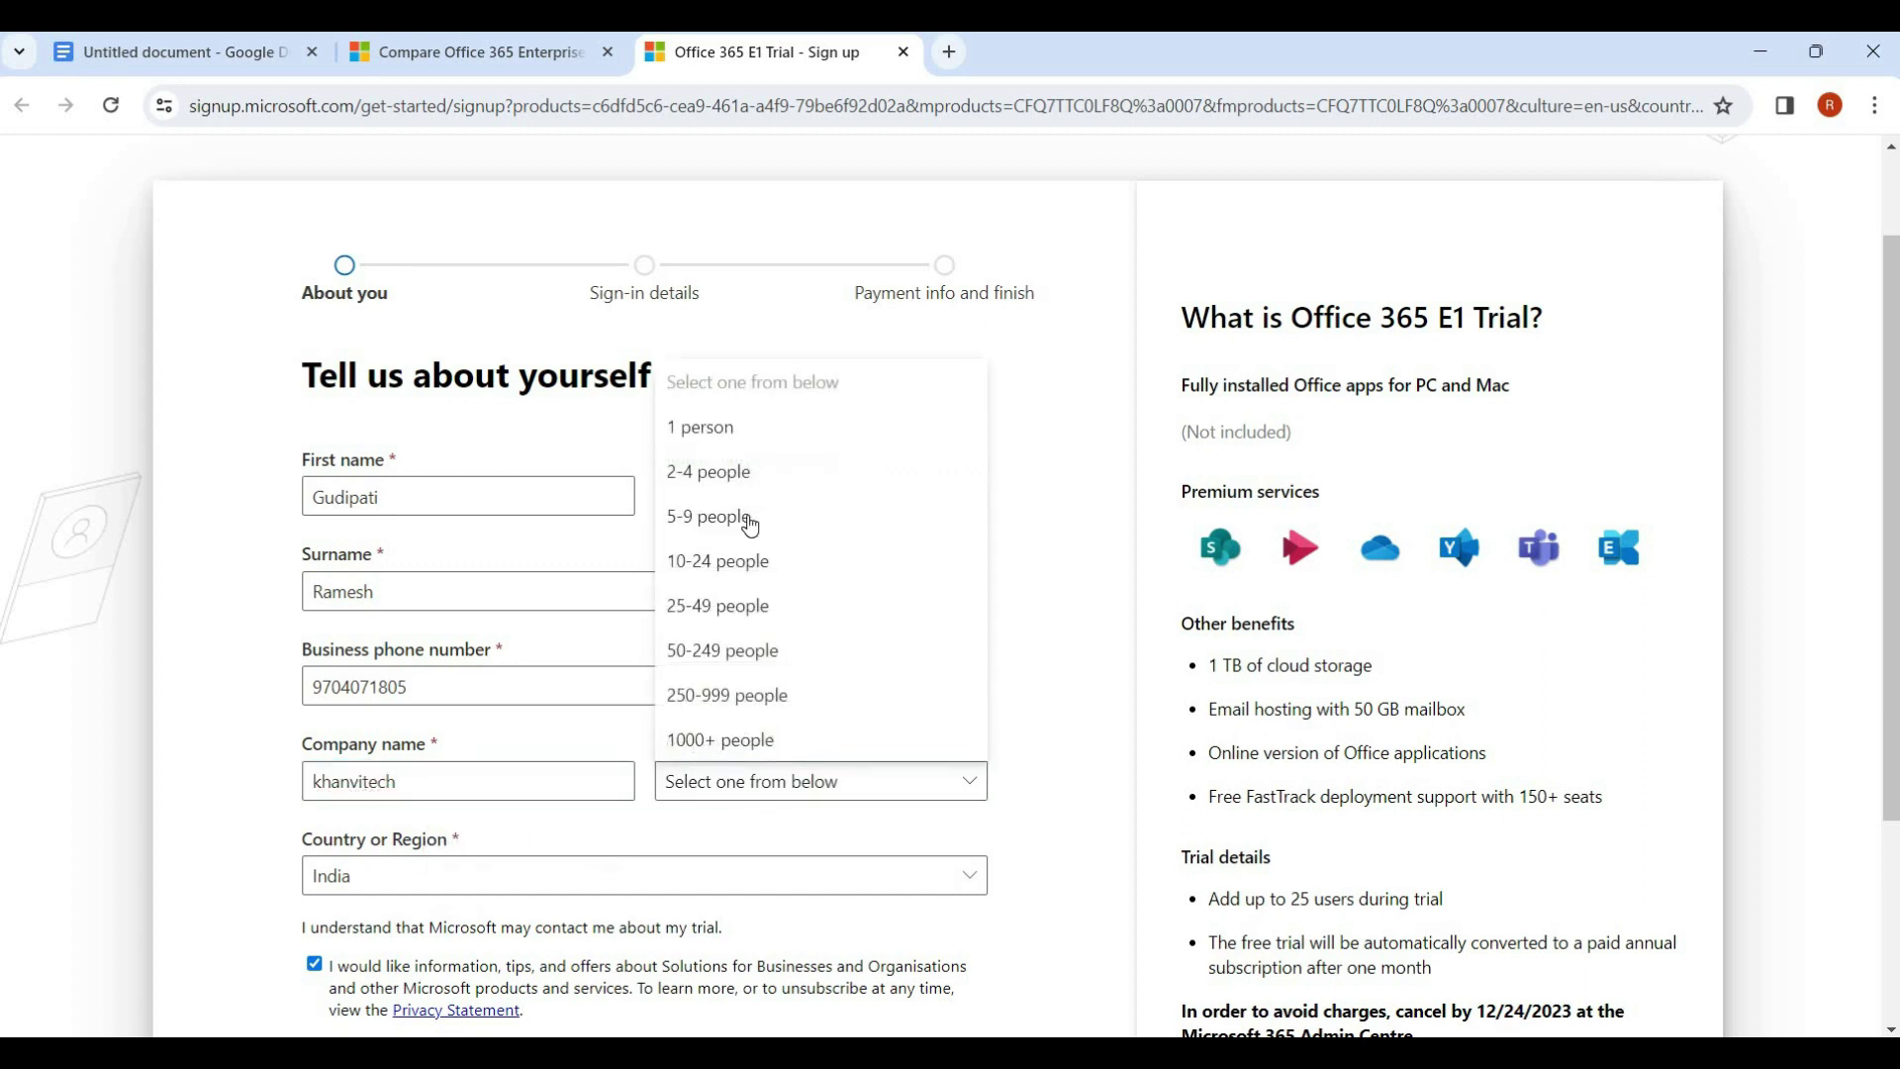
{"action": "left_click", "coordinate": [722, 475]}
{"action": "scroll", "coordinate": [772, 682], "scroll_direction": "down", "scroll_amount": 1}
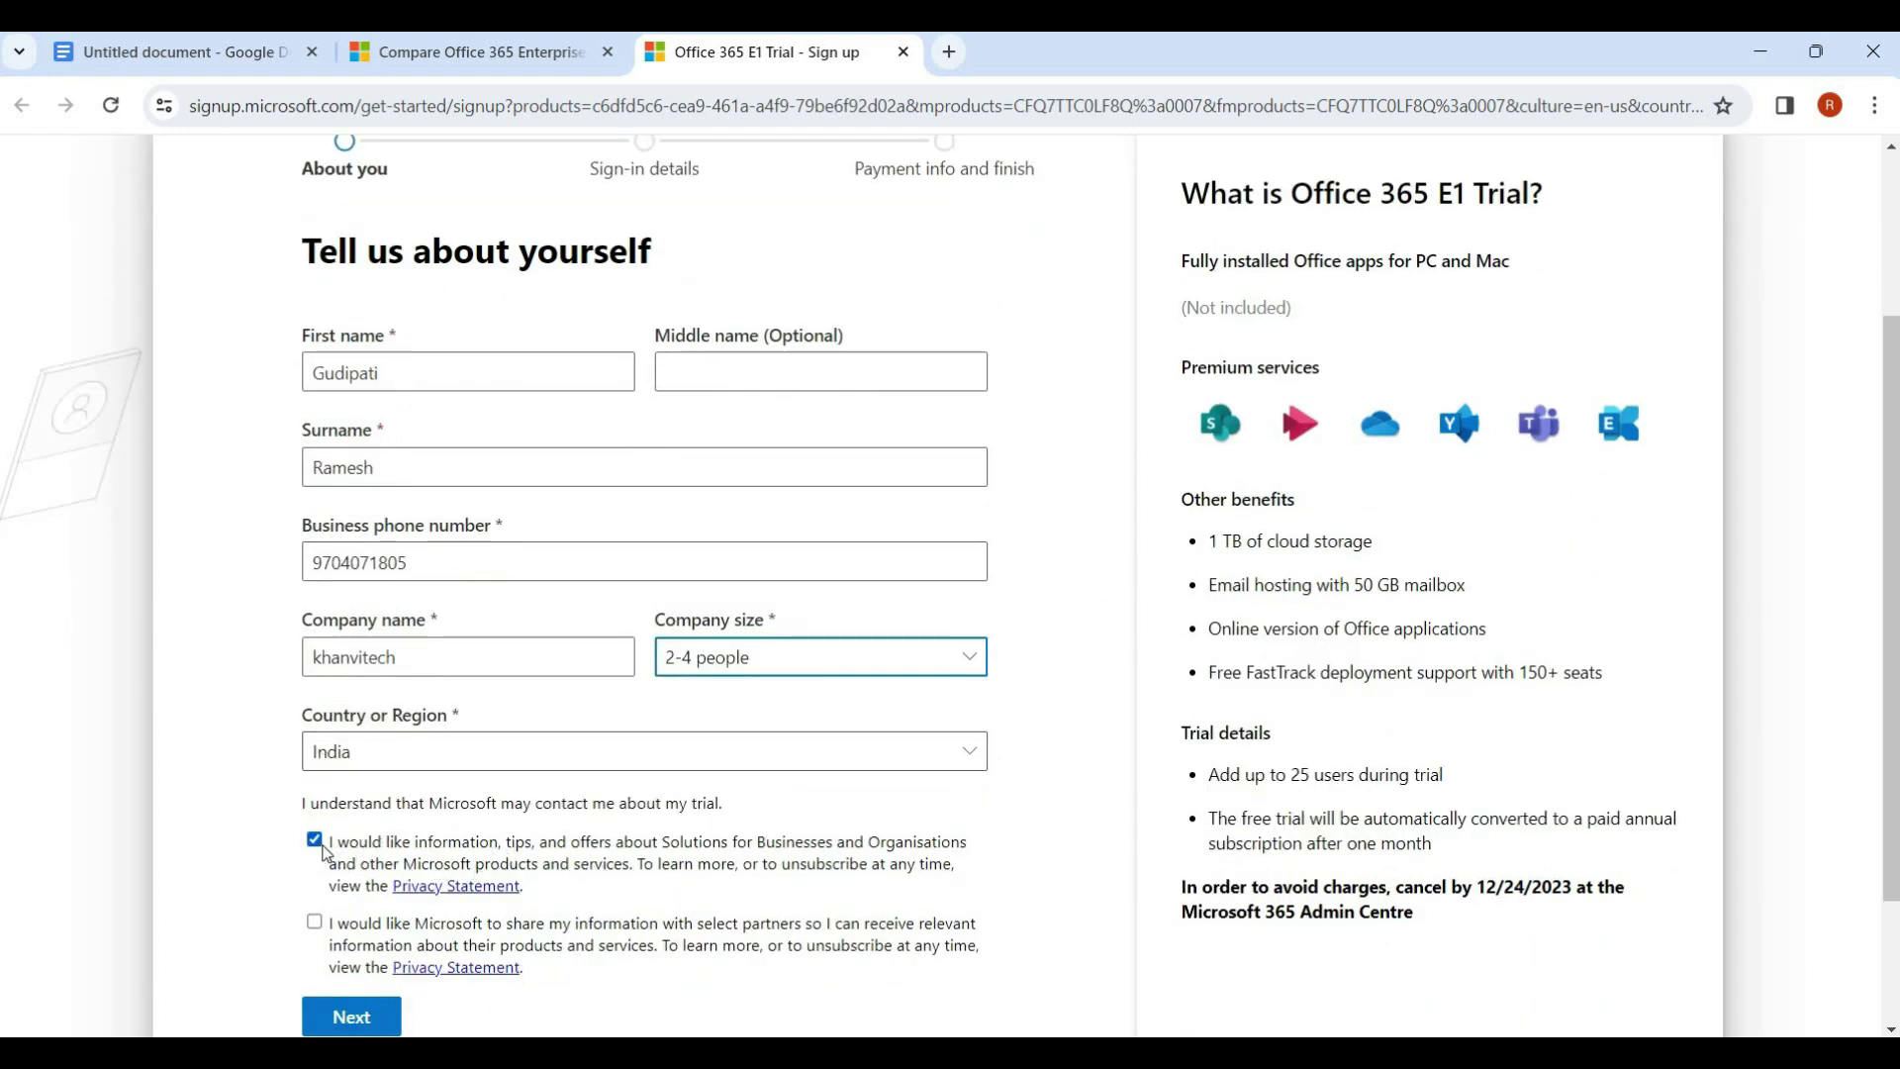
{"action": "scroll", "coordinate": [332, 851], "scroll_direction": "down", "scroll_amount": 1}
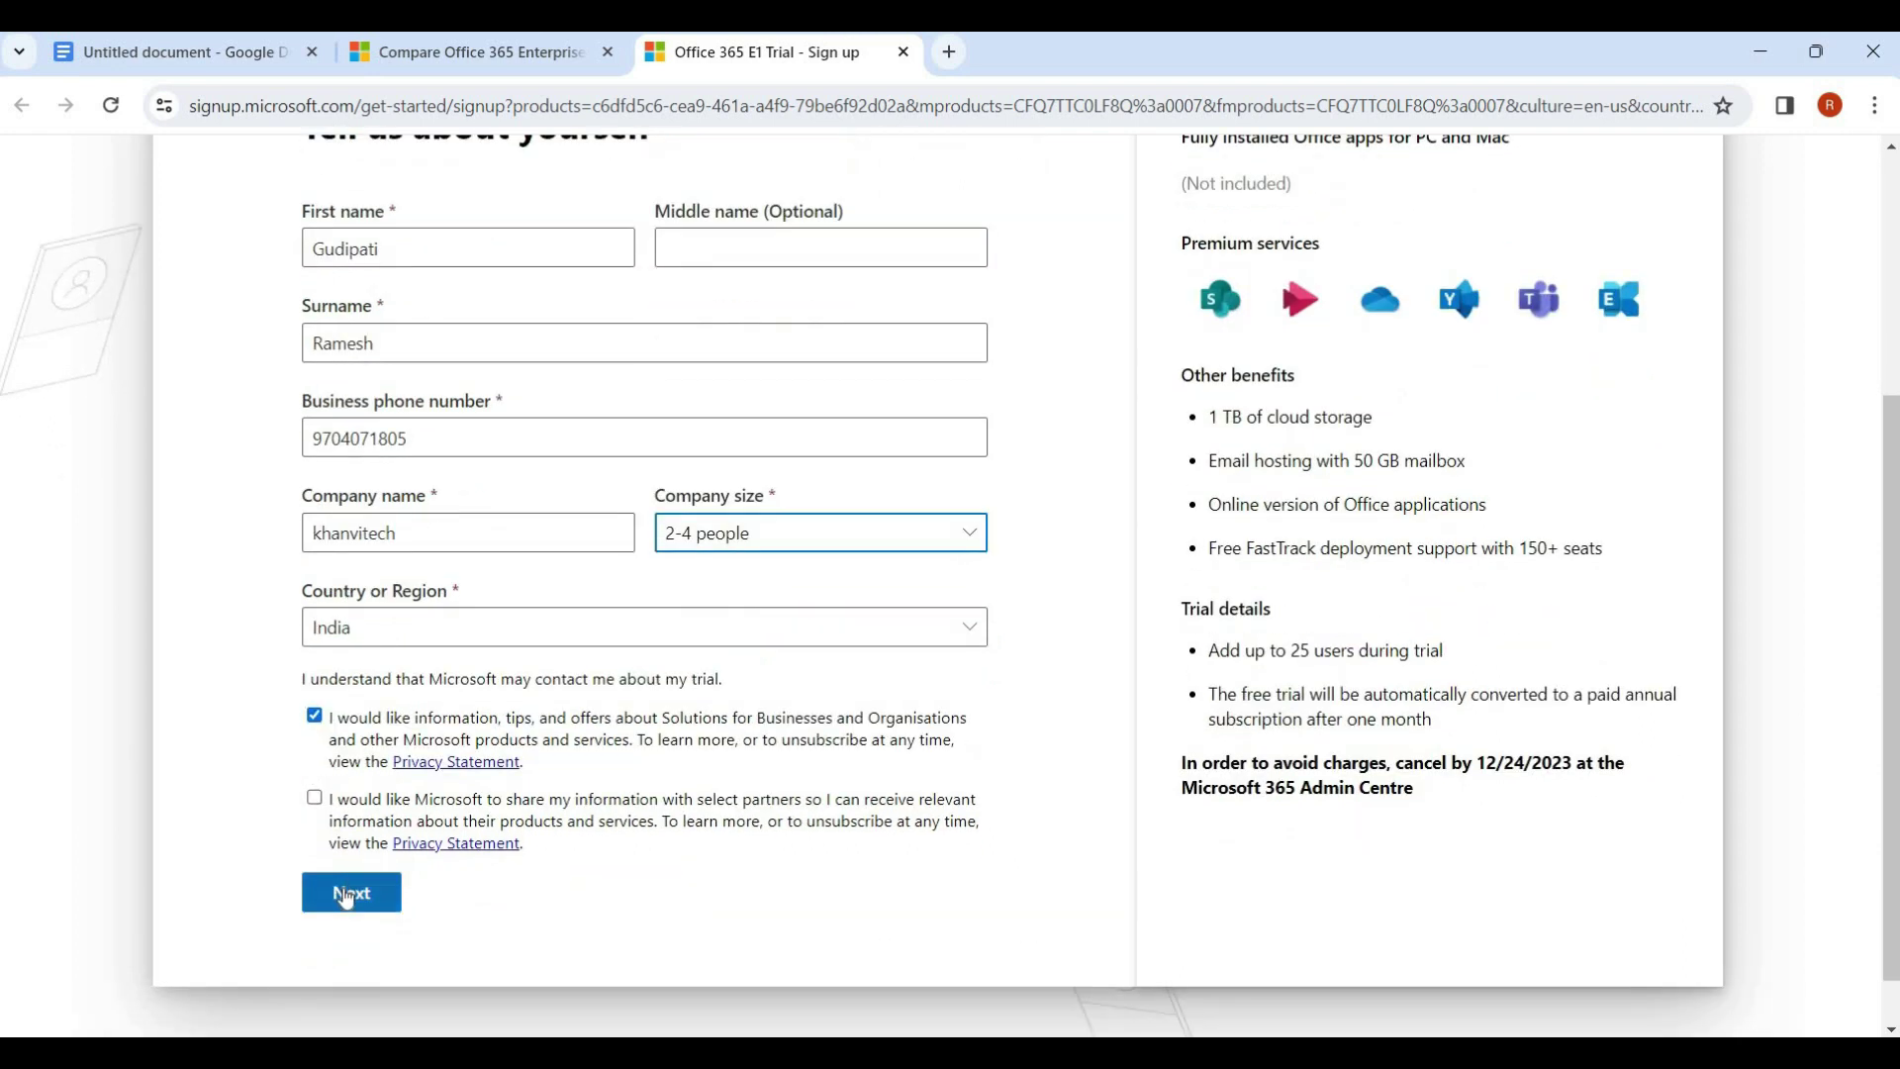
Submit the profile, request a verification code by text message, and enter the received code.
{"action": "left_click", "coordinate": [352, 894]}
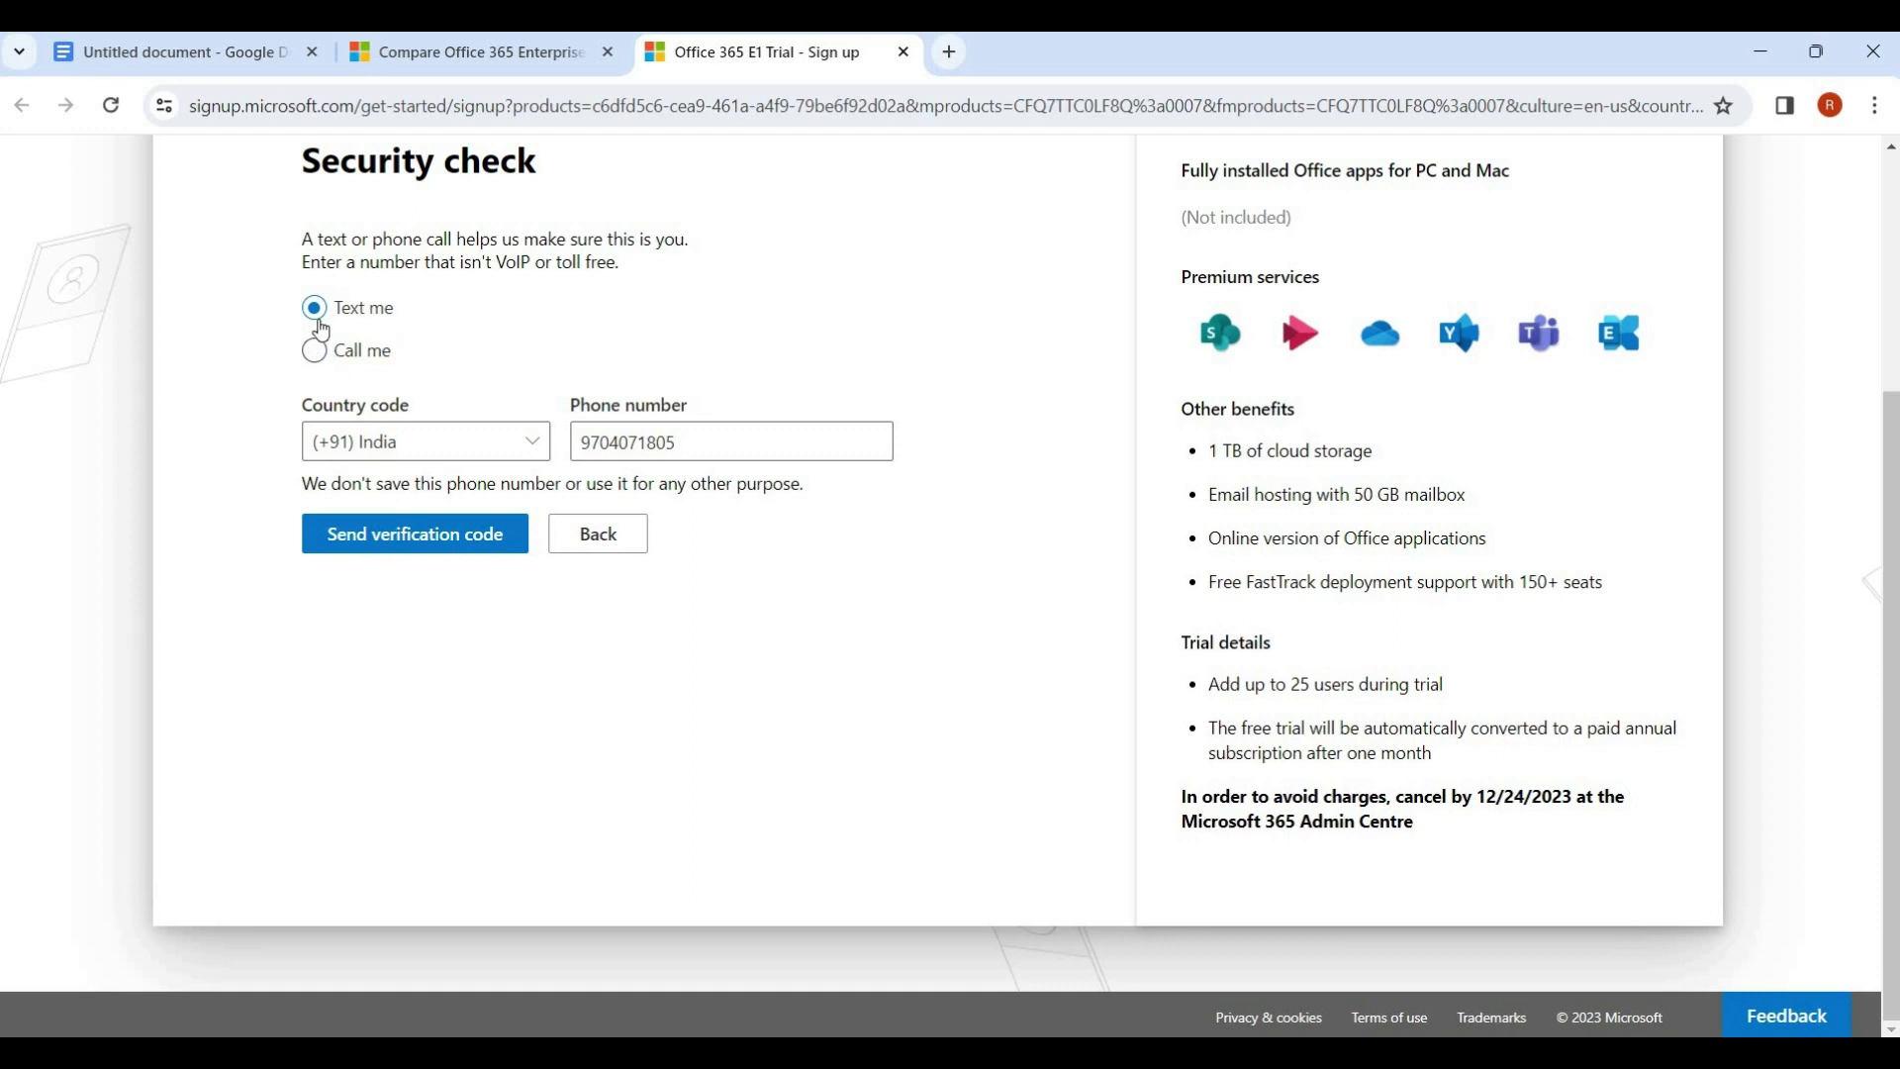
{"action": "left_click", "coordinate": [452, 542]}
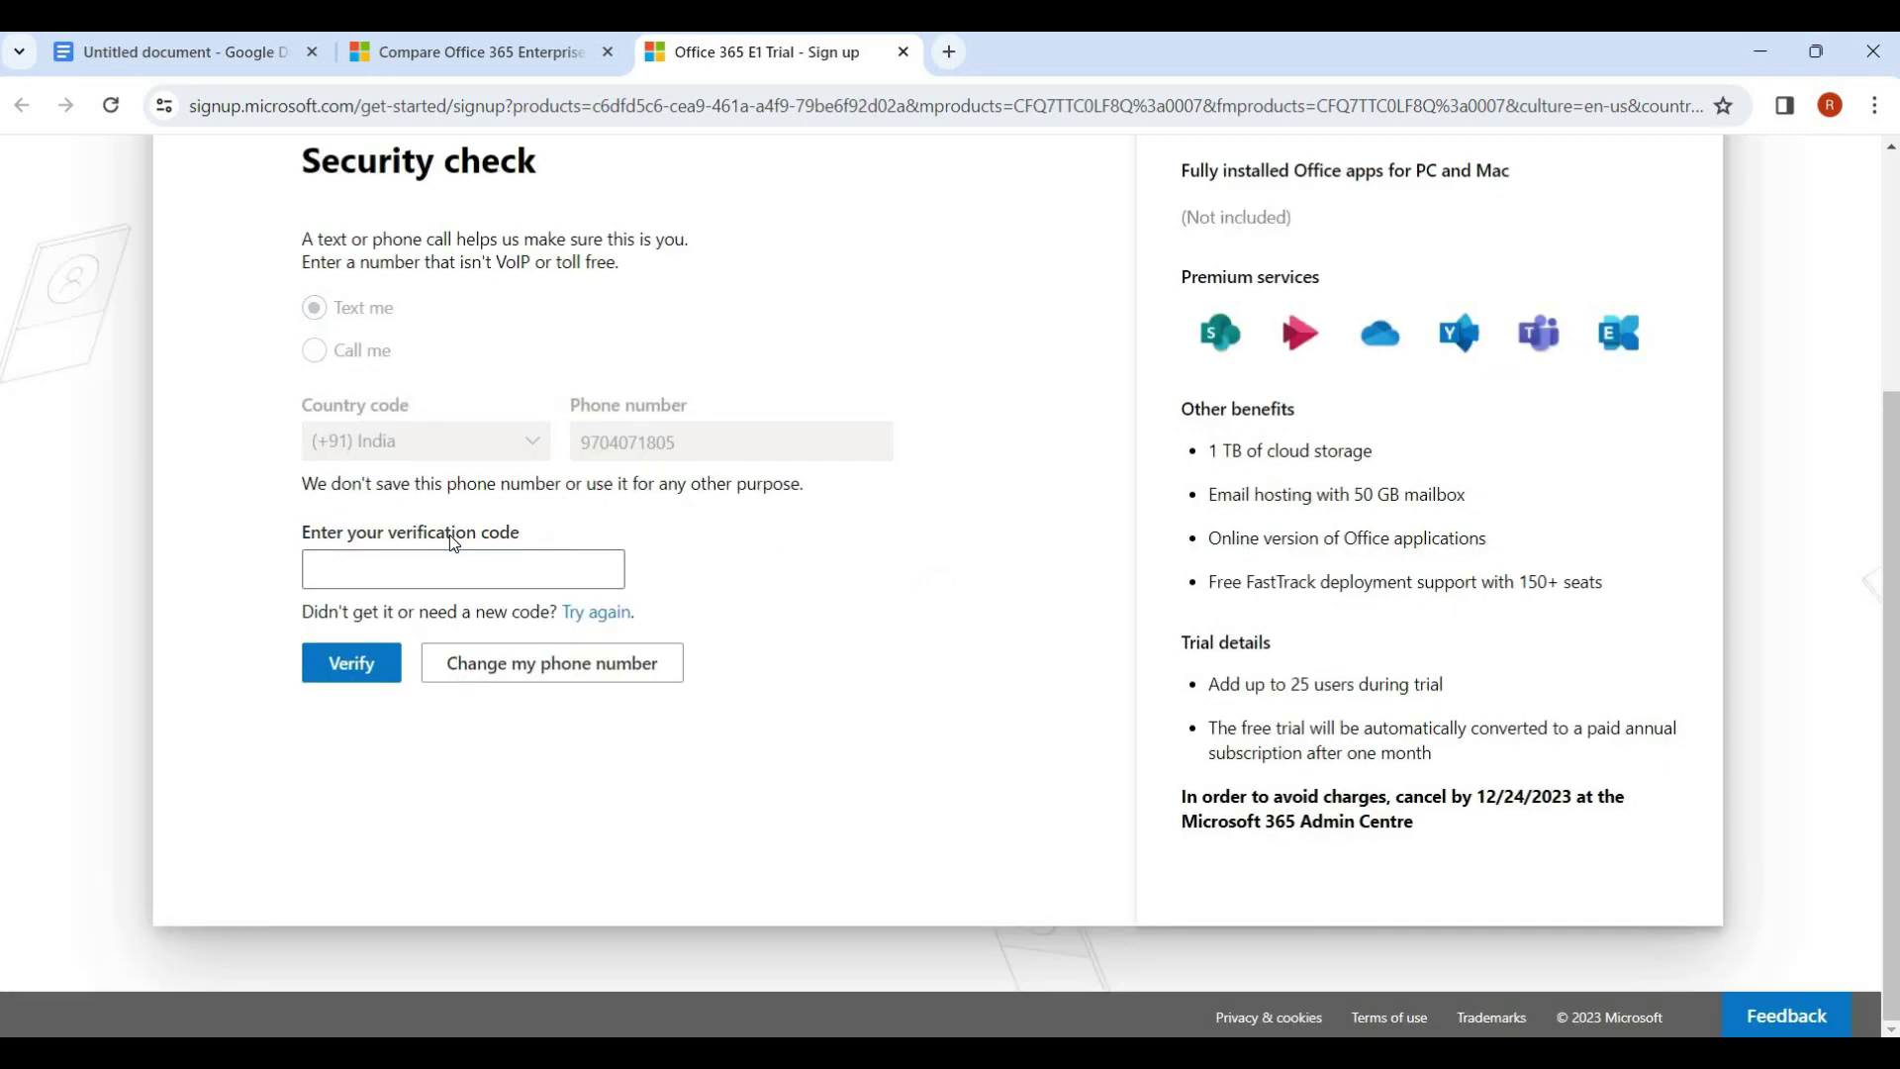
{"action": "left_click", "coordinate": [393, 561]}
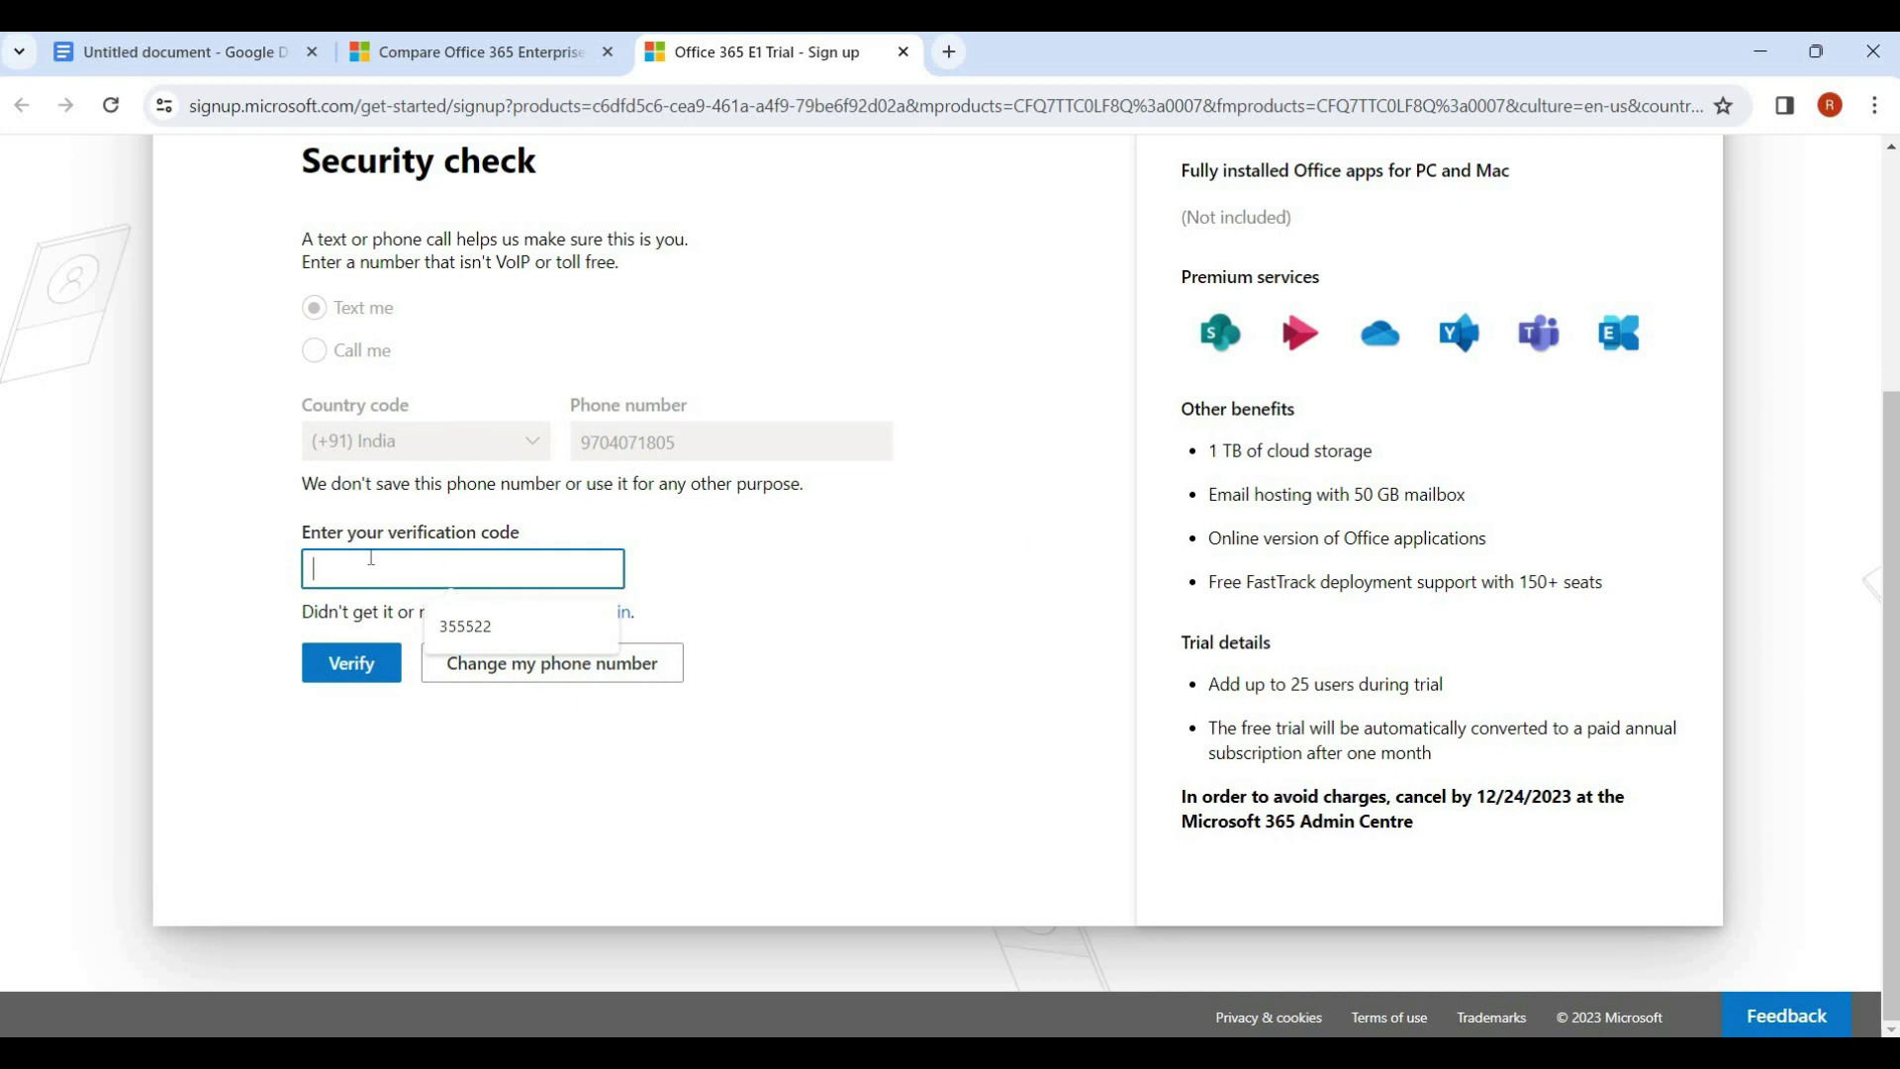
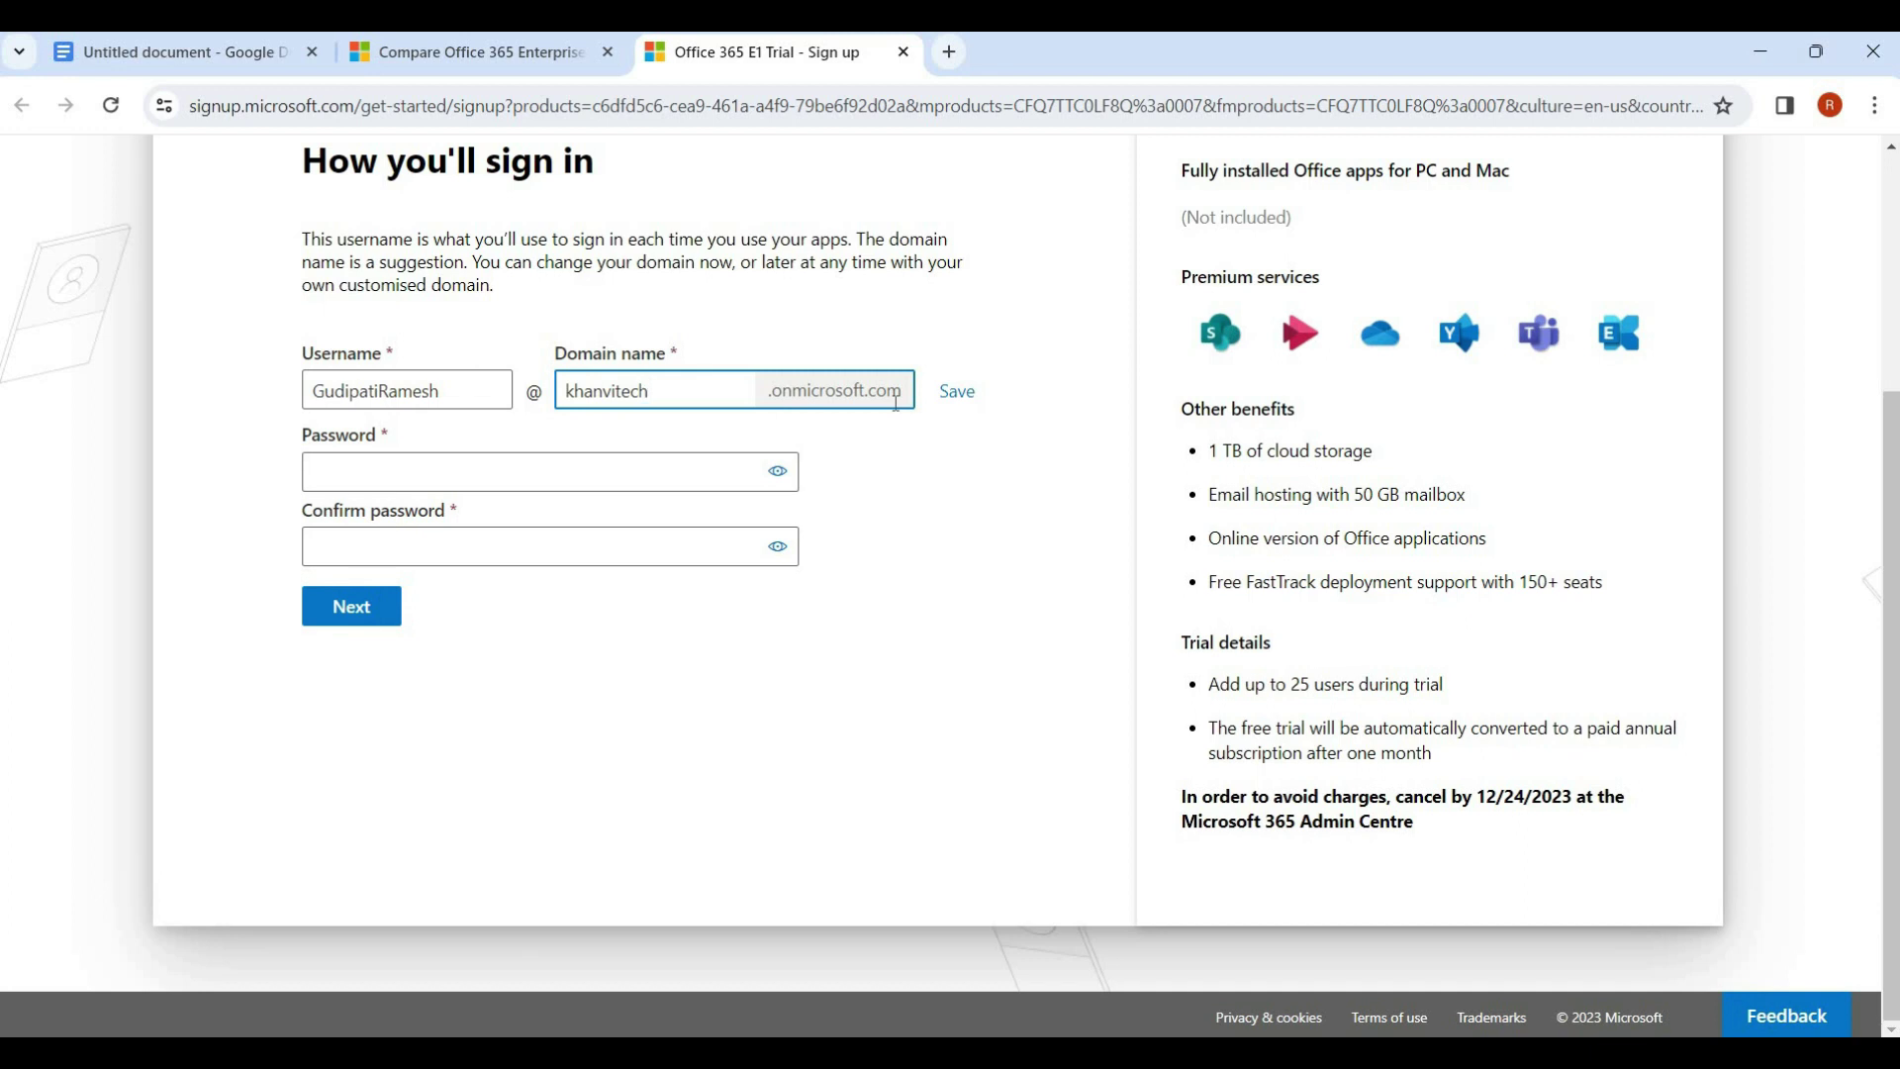
Keep the suggested domain name, set and confirm the account password, and submit the sign-in details.
{"action": "left_click", "coordinate": [956, 393]}
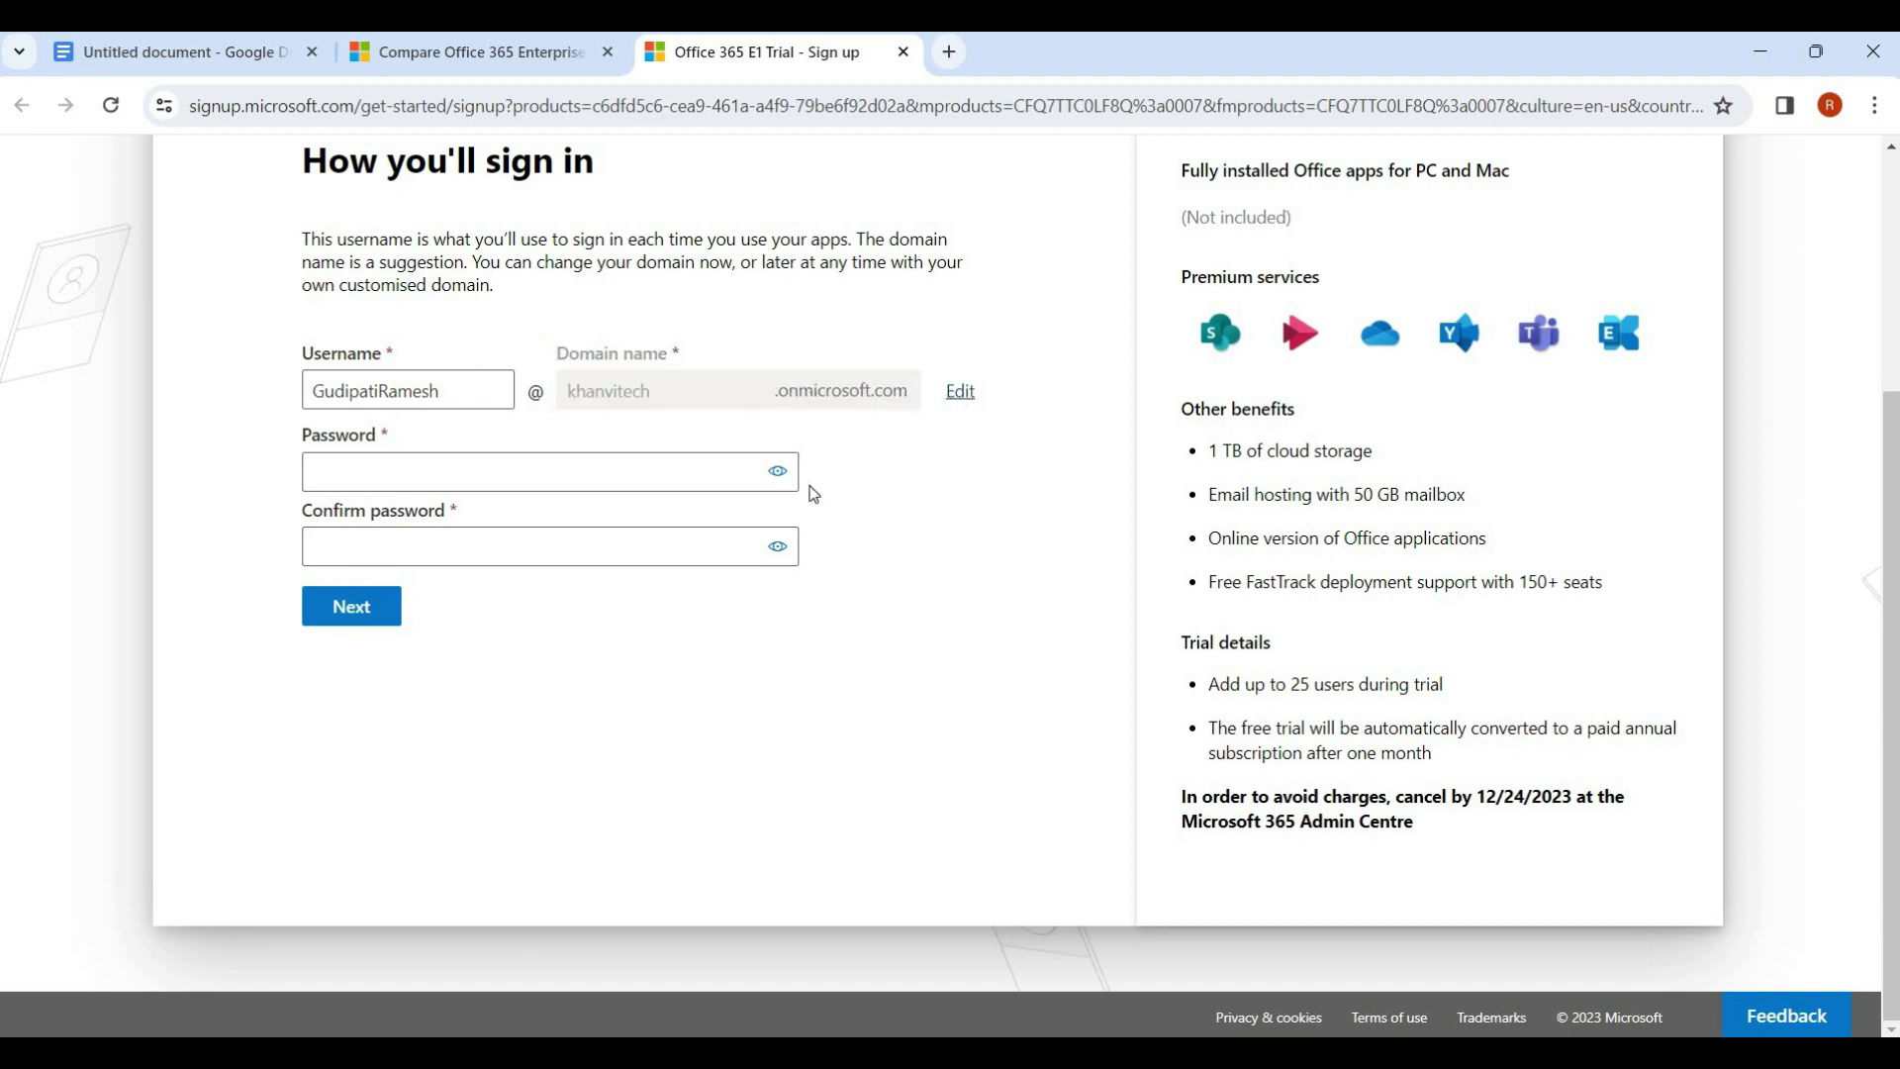
{"action": "left_click", "coordinate": [422, 467]}
{"action": "type", "text": "••••••••••••"}
{"action": "left_click", "coordinate": [439, 554]}
{"action": "type", "text": "•••••••"}
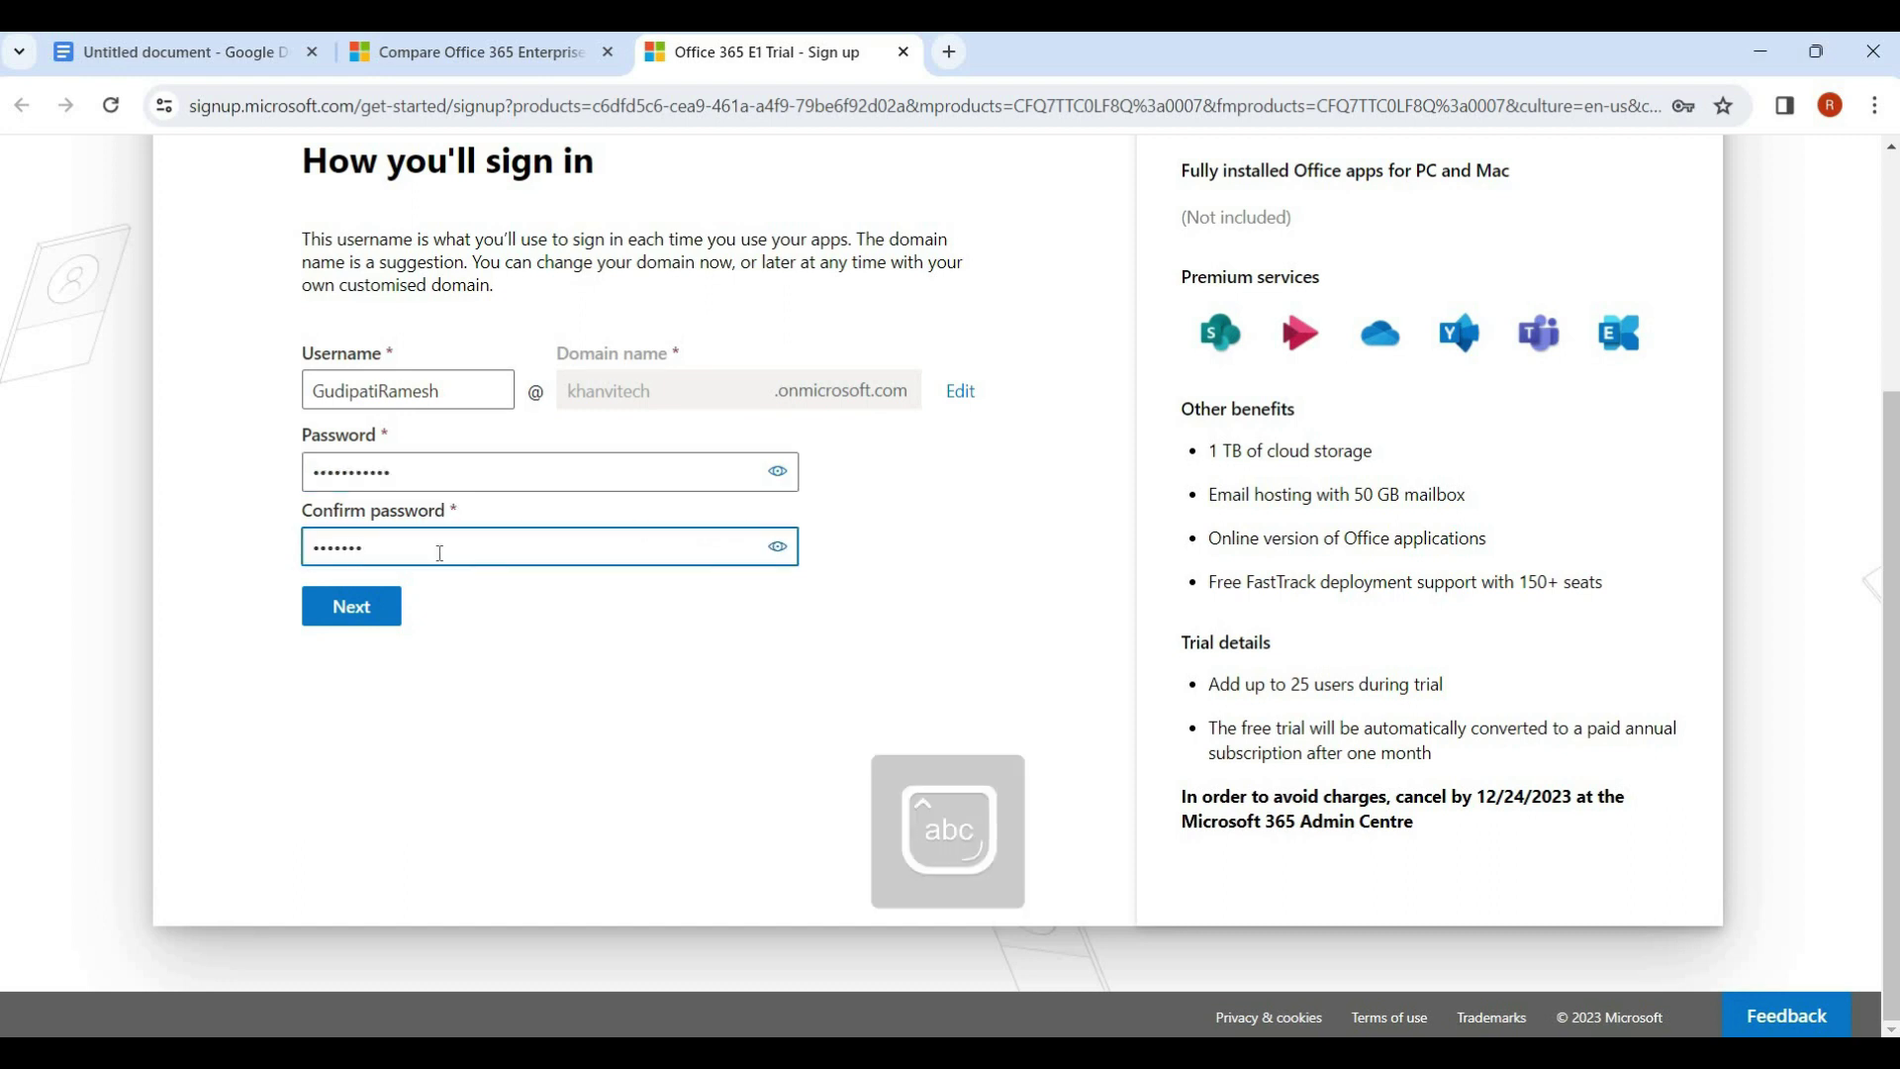
{"action": "type", "text": "••••"}
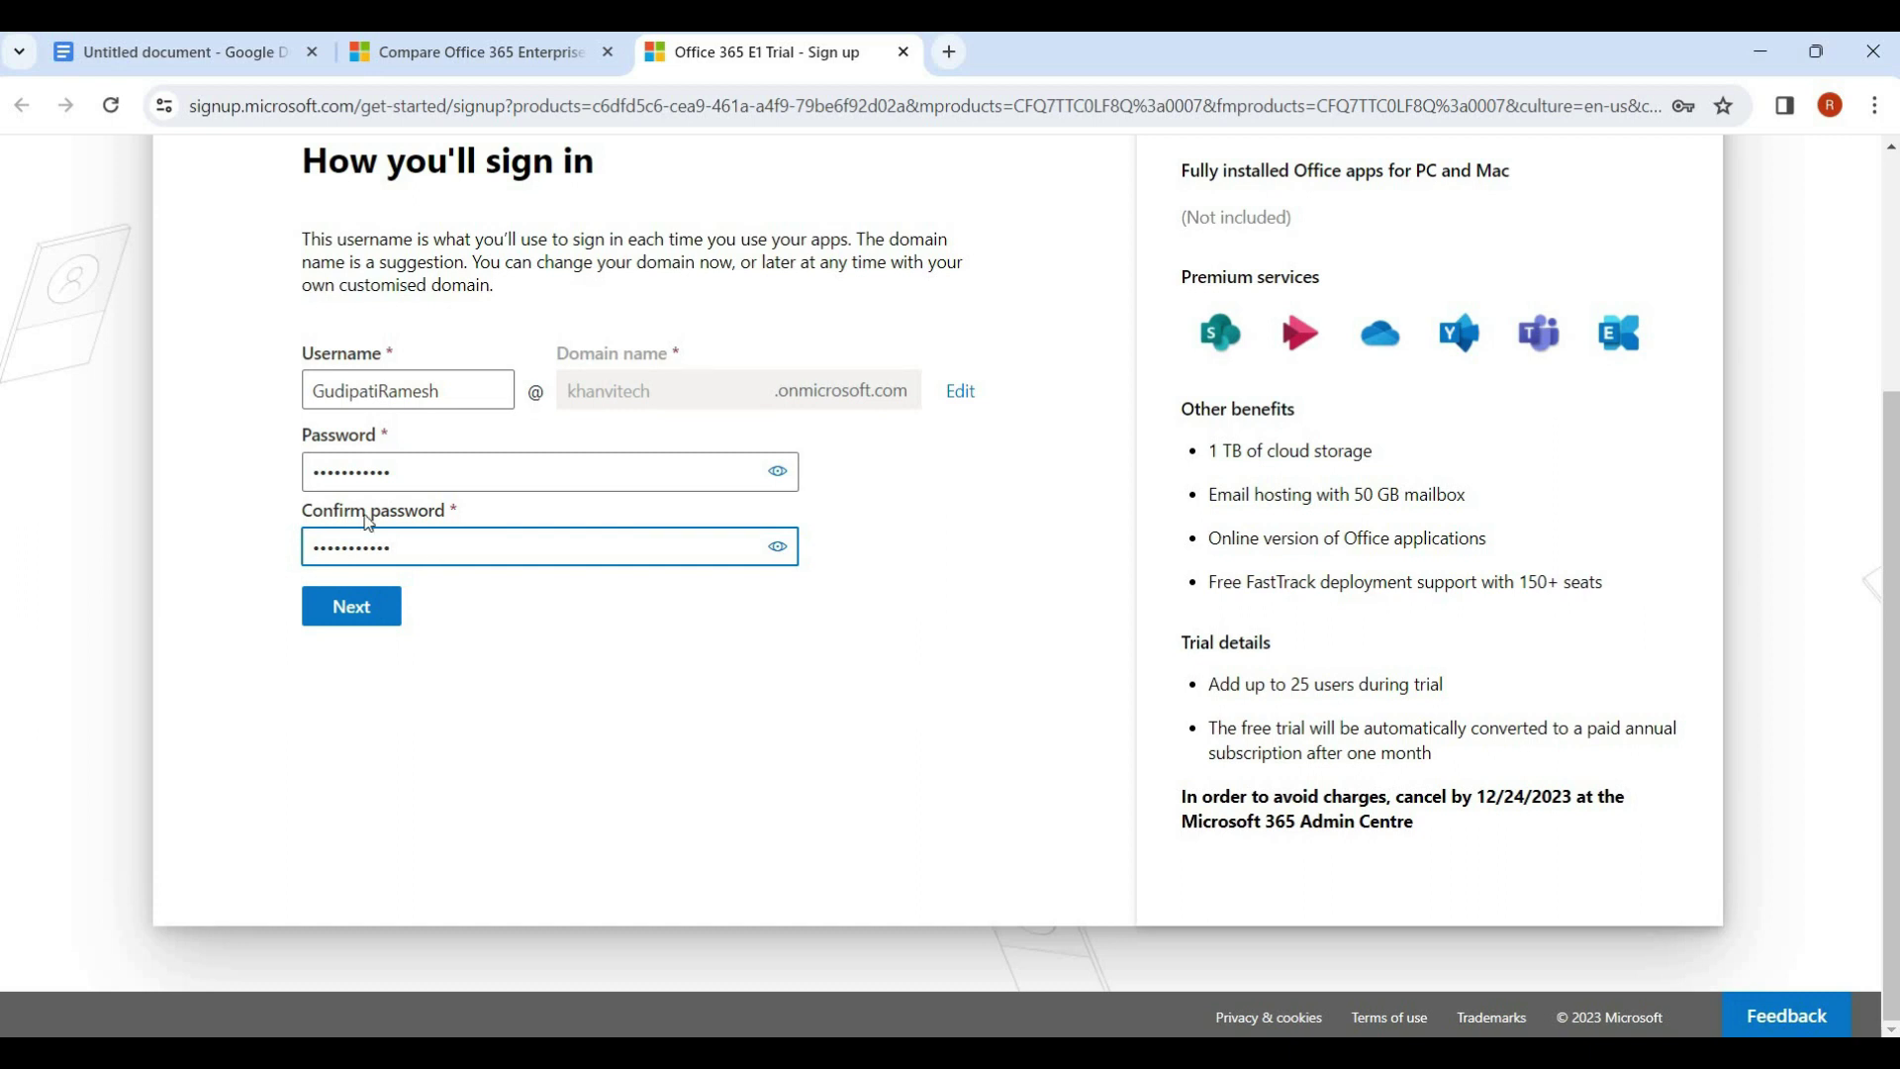
{"action": "left_click", "coordinate": [387, 605]}
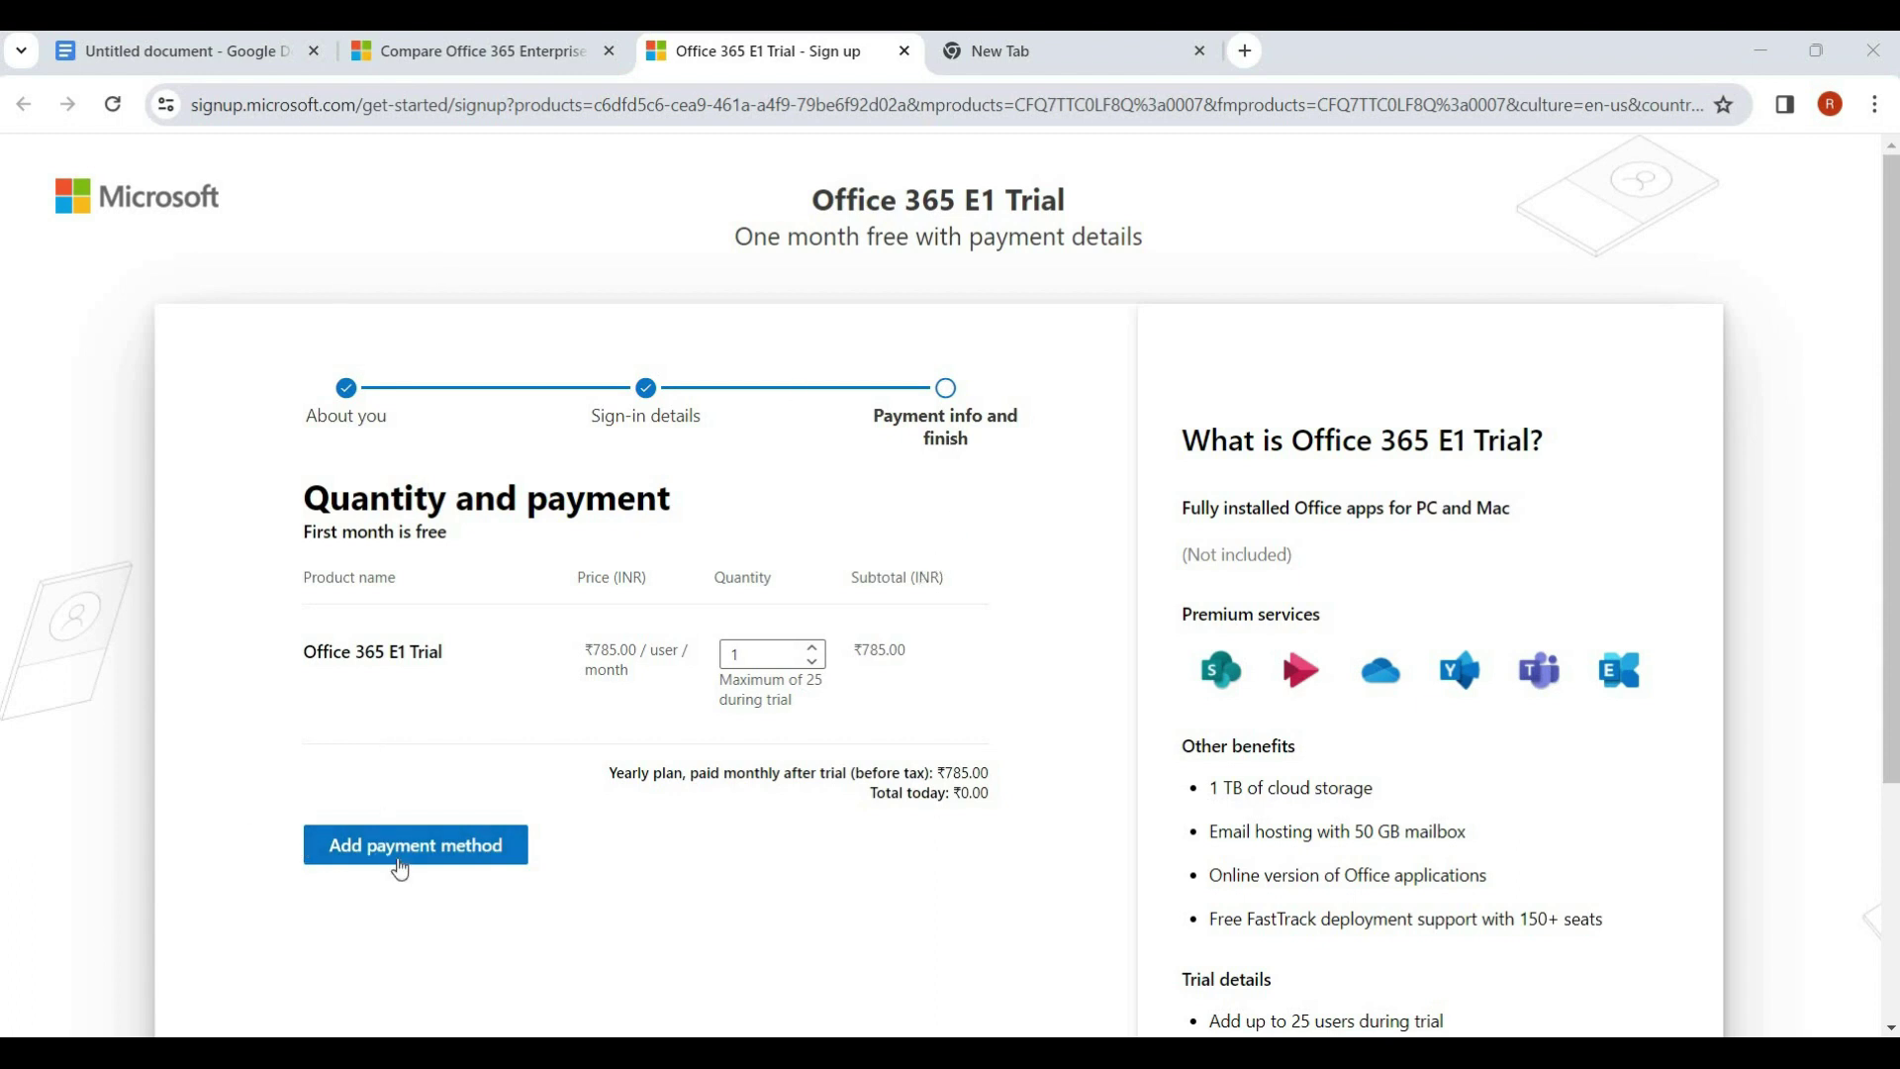
{"action": "left_click", "coordinate": [479, 848]}
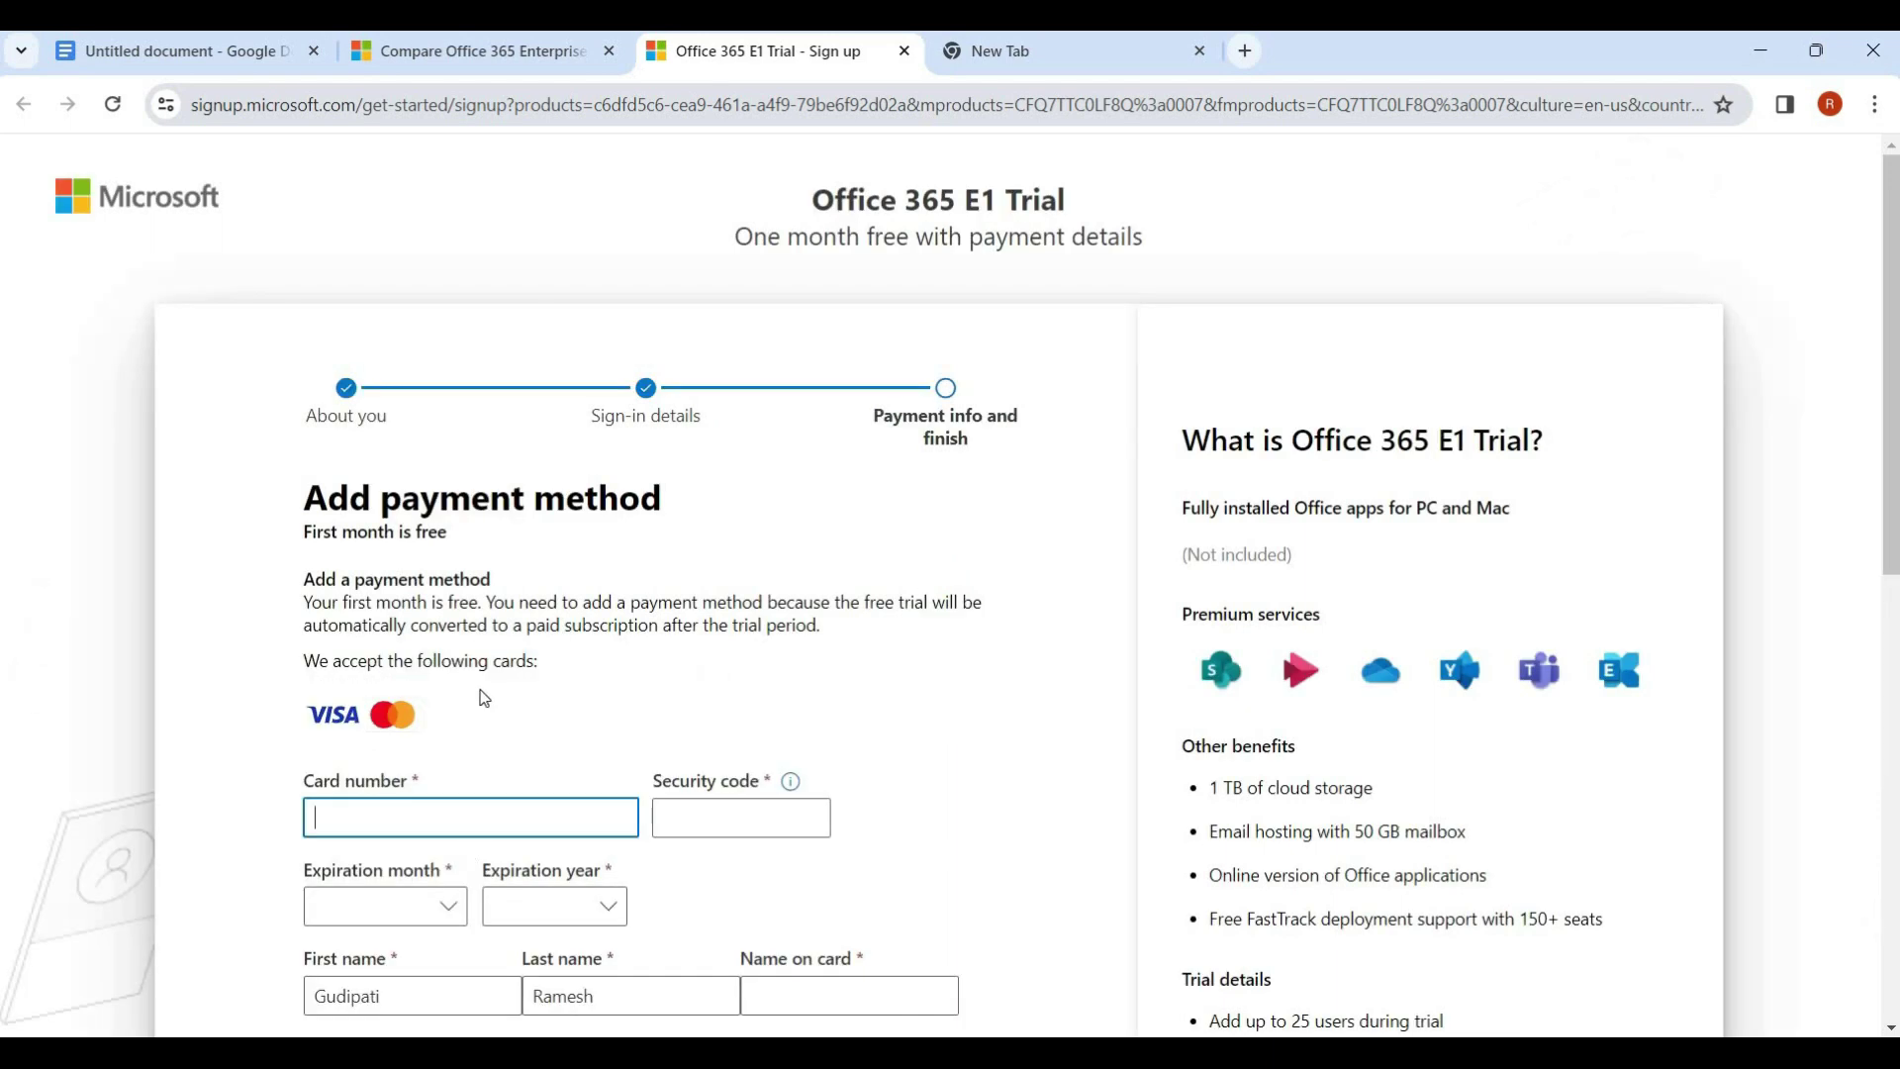
{"action": "scroll", "coordinate": [308, 588], "scroll_direction": "down", "scroll_amount": 1}
{"action": "scroll", "coordinate": [309, 588], "scroll_direction": "down", "scroll_amount": 1}
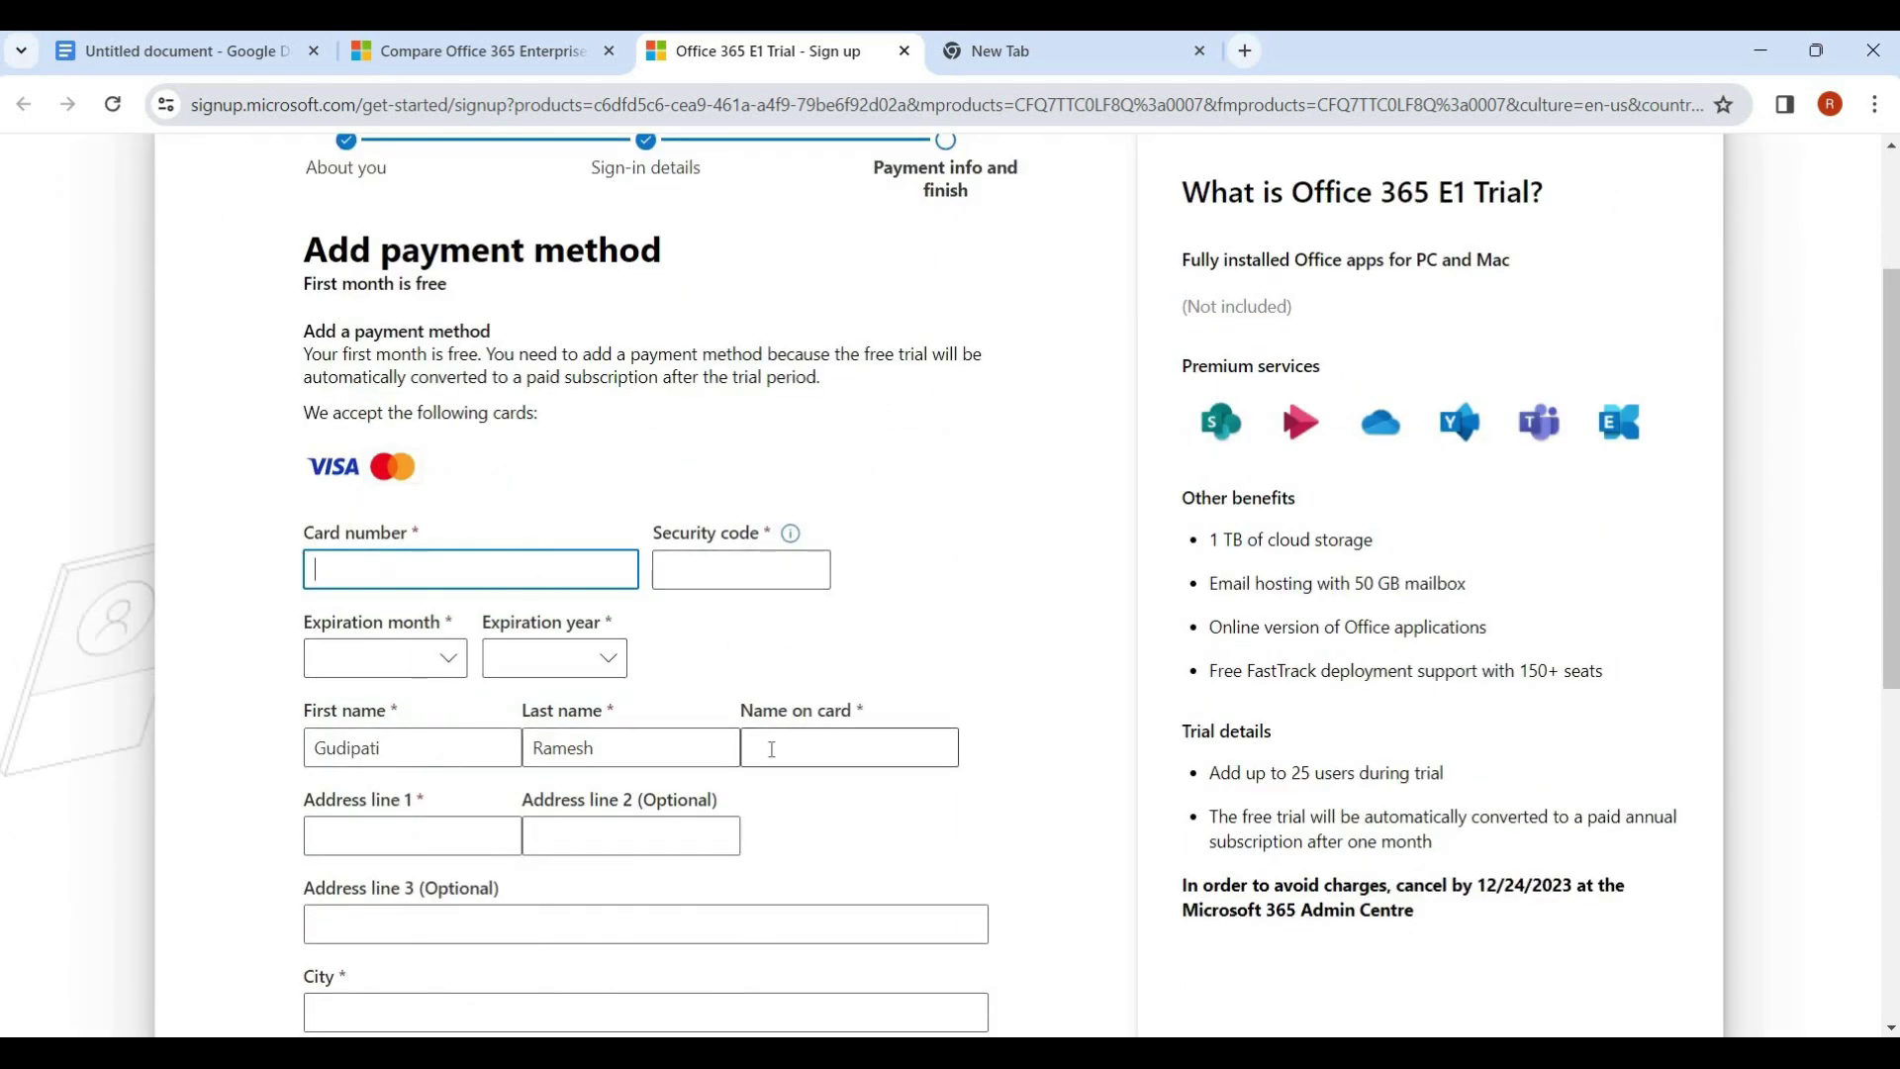
{"action": "scroll", "coordinate": [503, 812], "scroll_direction": "down", "scroll_amount": 1}
{"action": "scroll", "coordinate": [503, 812], "scroll_direction": "down", "scroll_amount": 2}
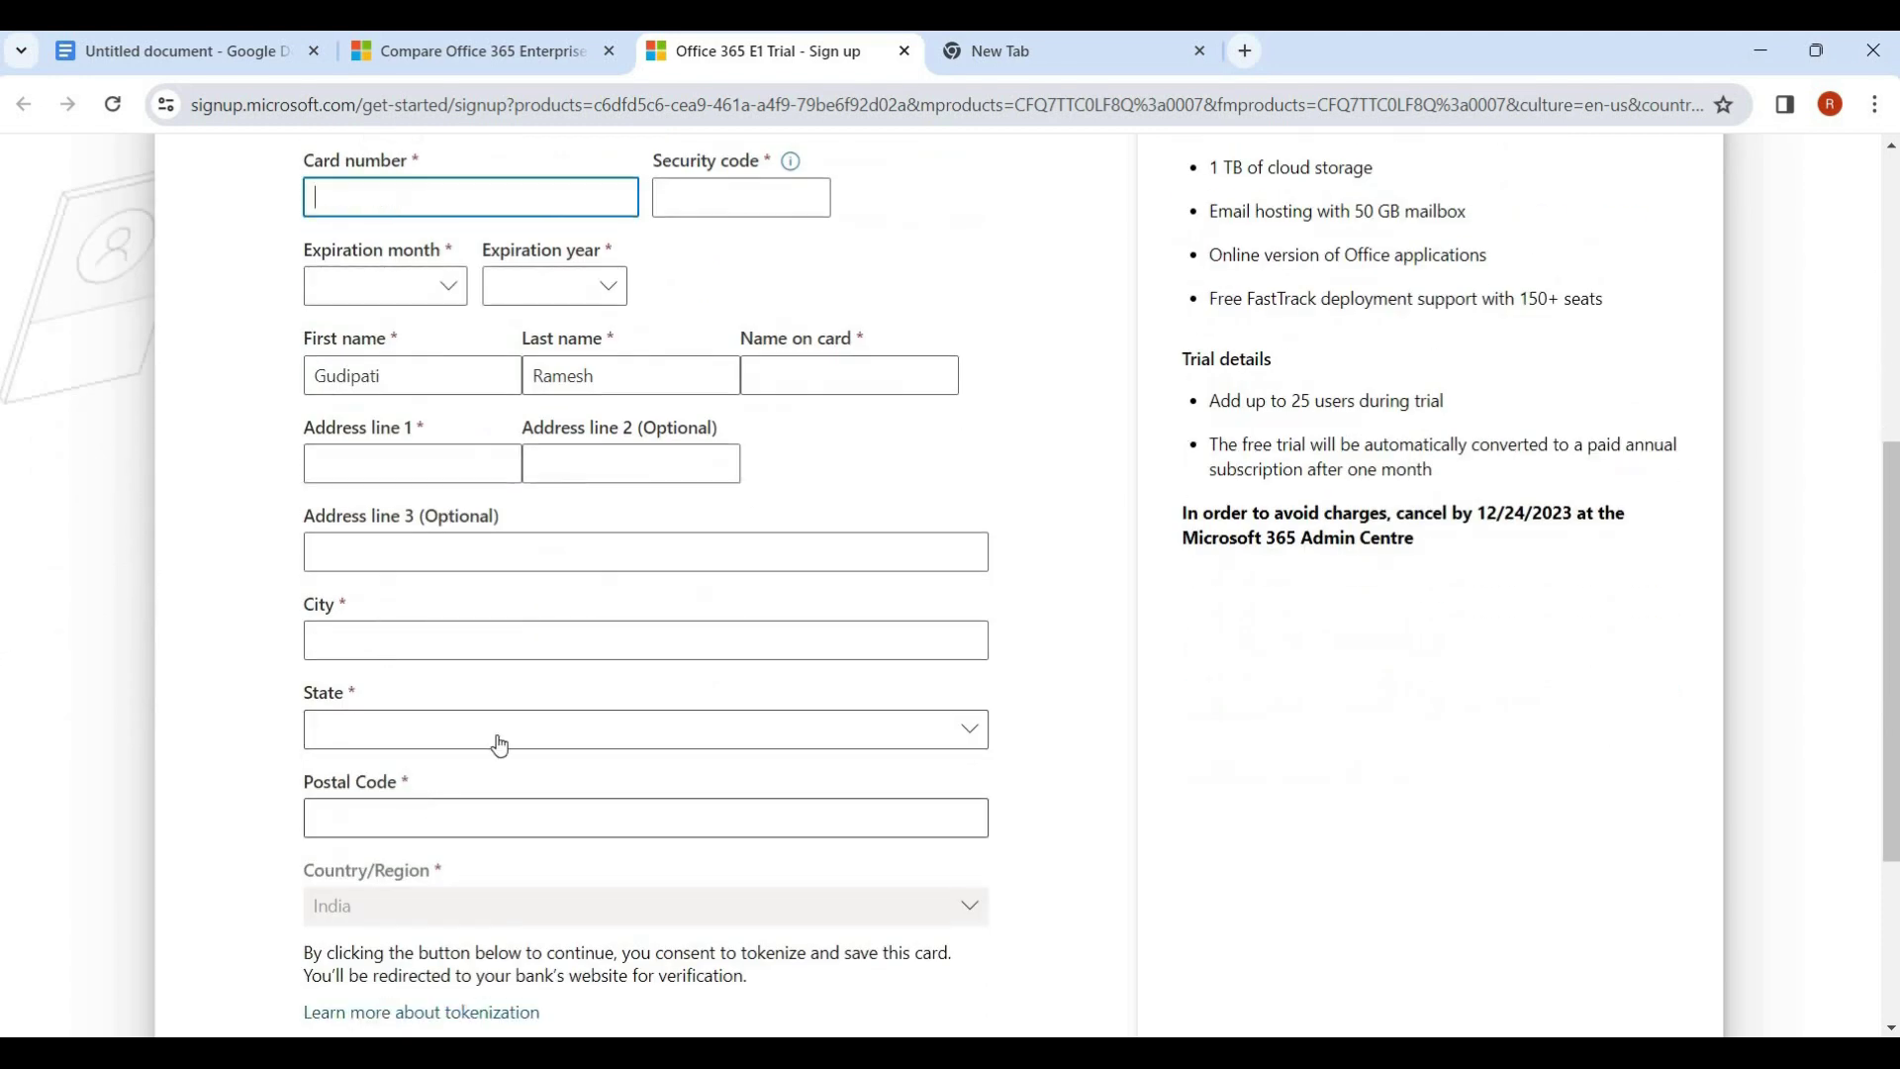
{"action": "scroll", "coordinate": [510, 727], "scroll_direction": "up", "scroll_amount": 2}
{"action": "scroll", "coordinate": [510, 727], "scroll_direction": "up", "scroll_amount": 3}
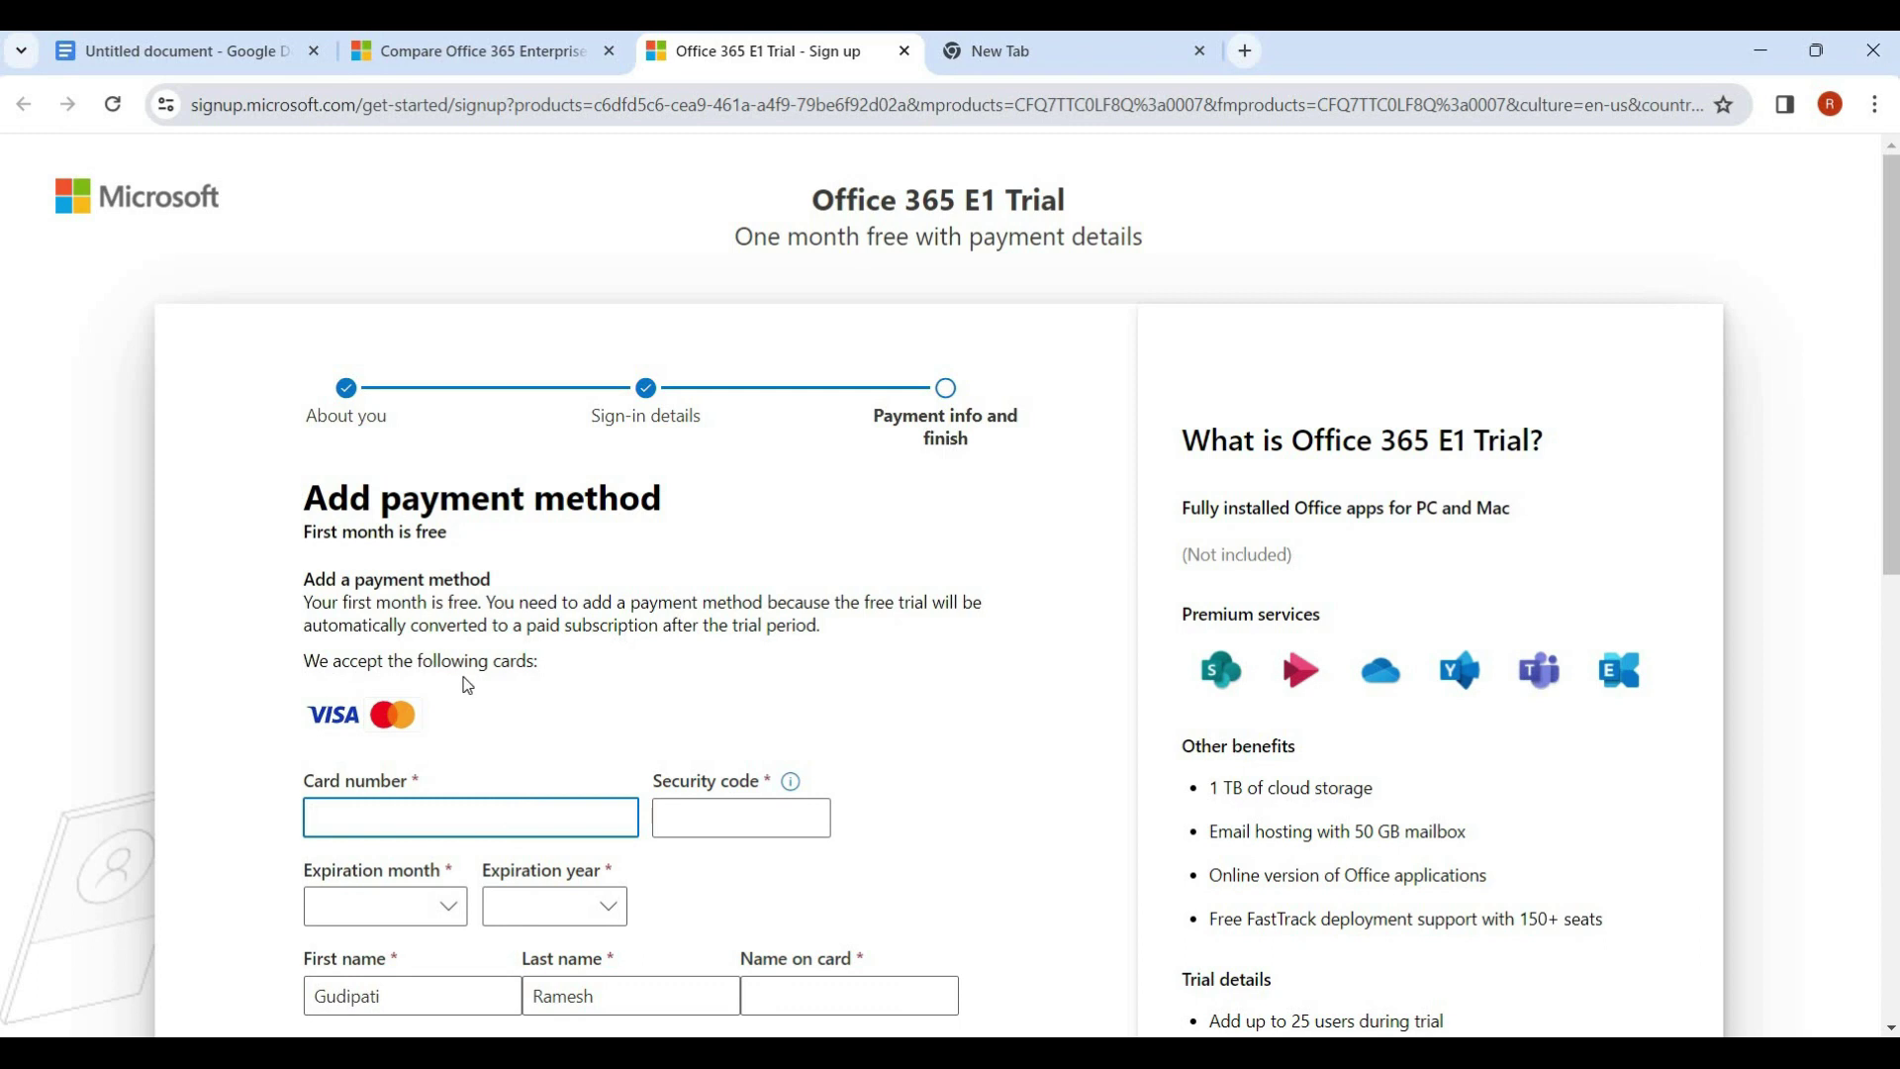
{"action": "scroll", "coordinate": [467, 683], "scroll_direction": "down", "scroll_amount": 1}
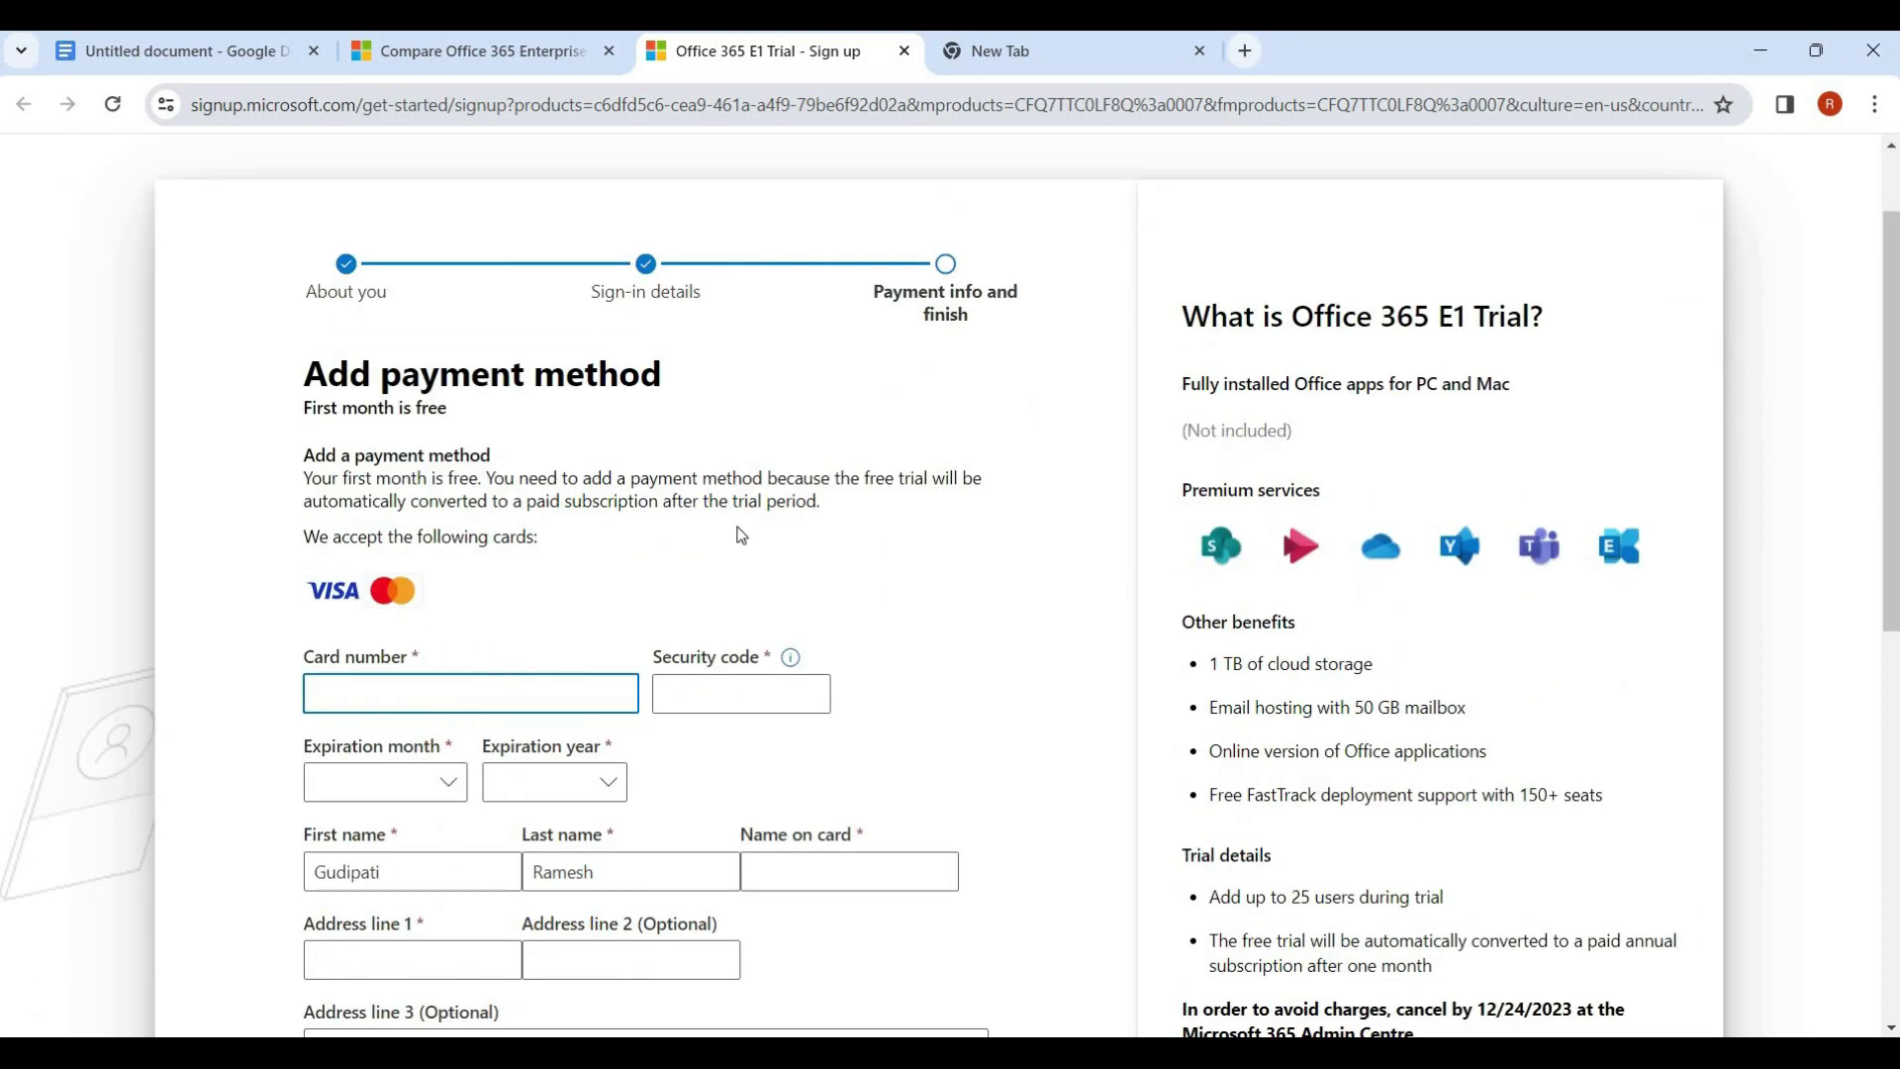
{"action": "scroll", "coordinate": [368, 302], "scroll_direction": "up", "scroll_amount": 1}
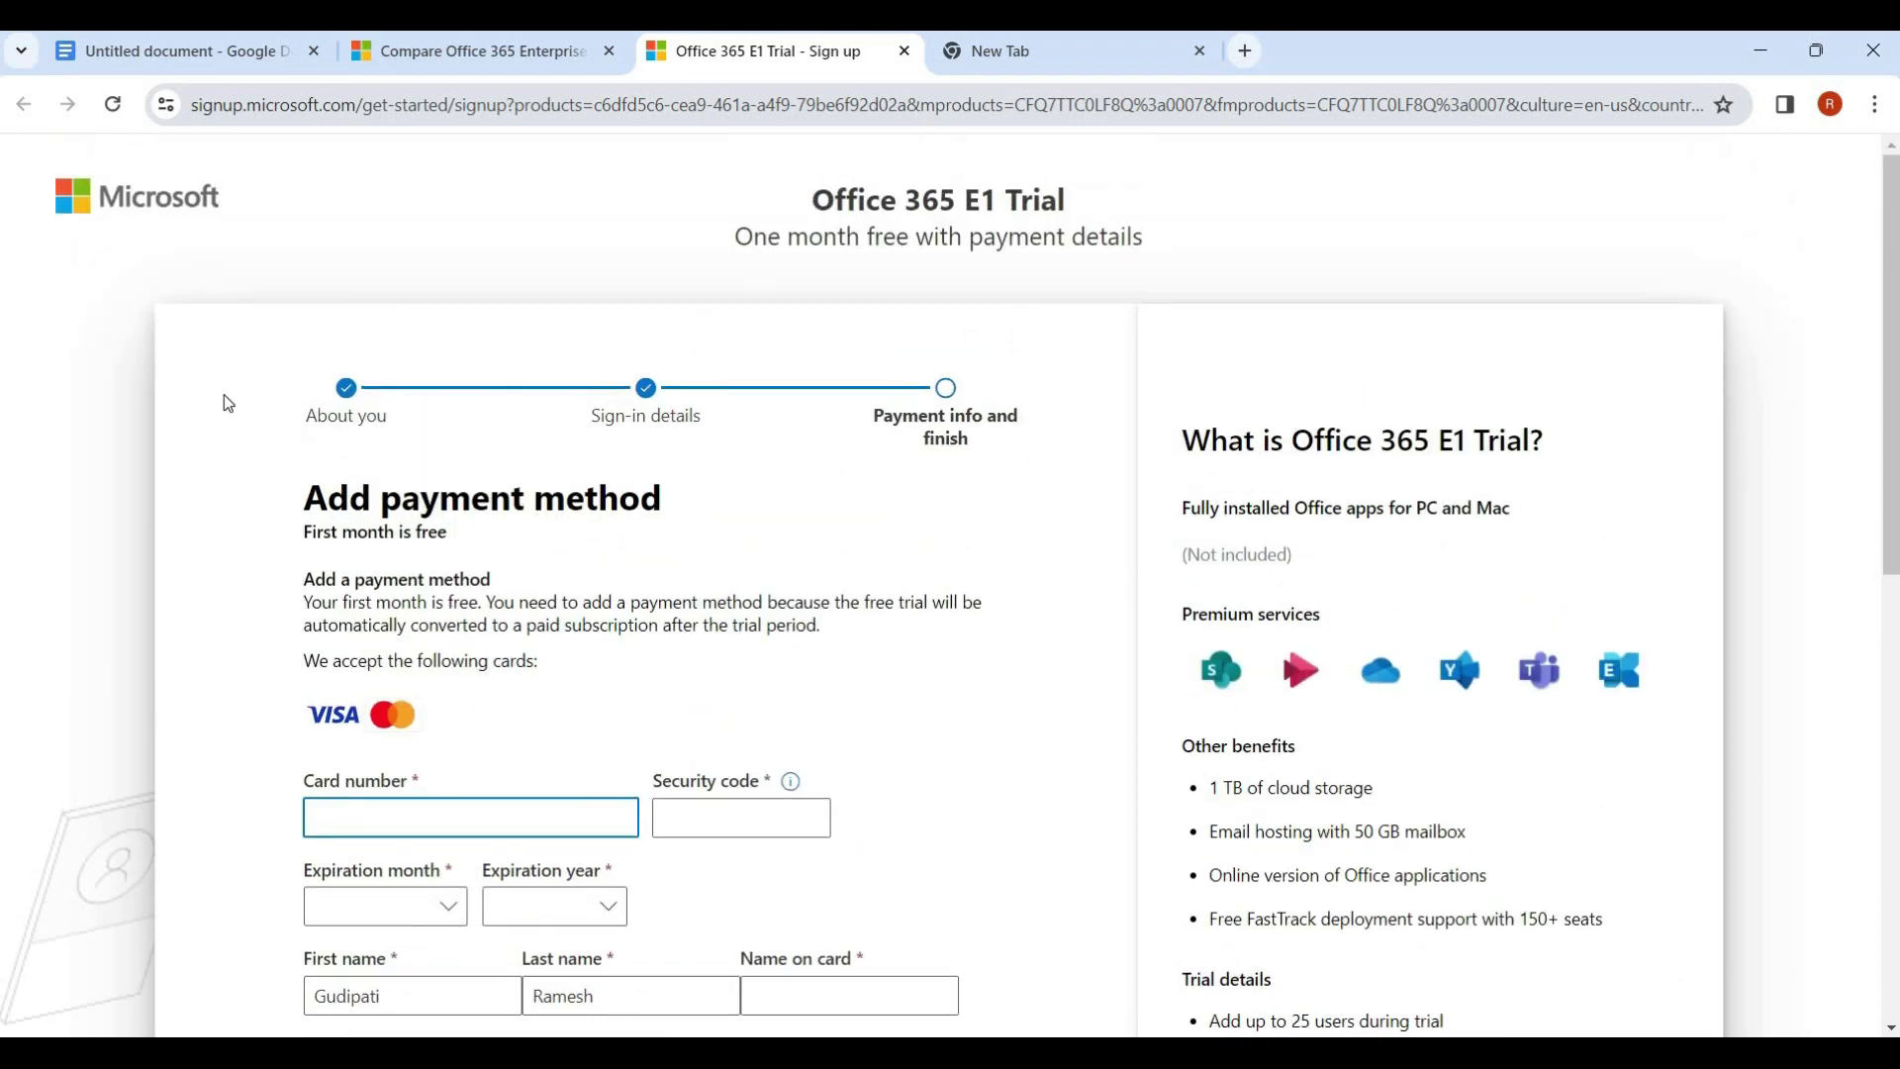
{"action": "scroll", "coordinate": [536, 628], "scroll_direction": "down", "scroll_amount": 6}
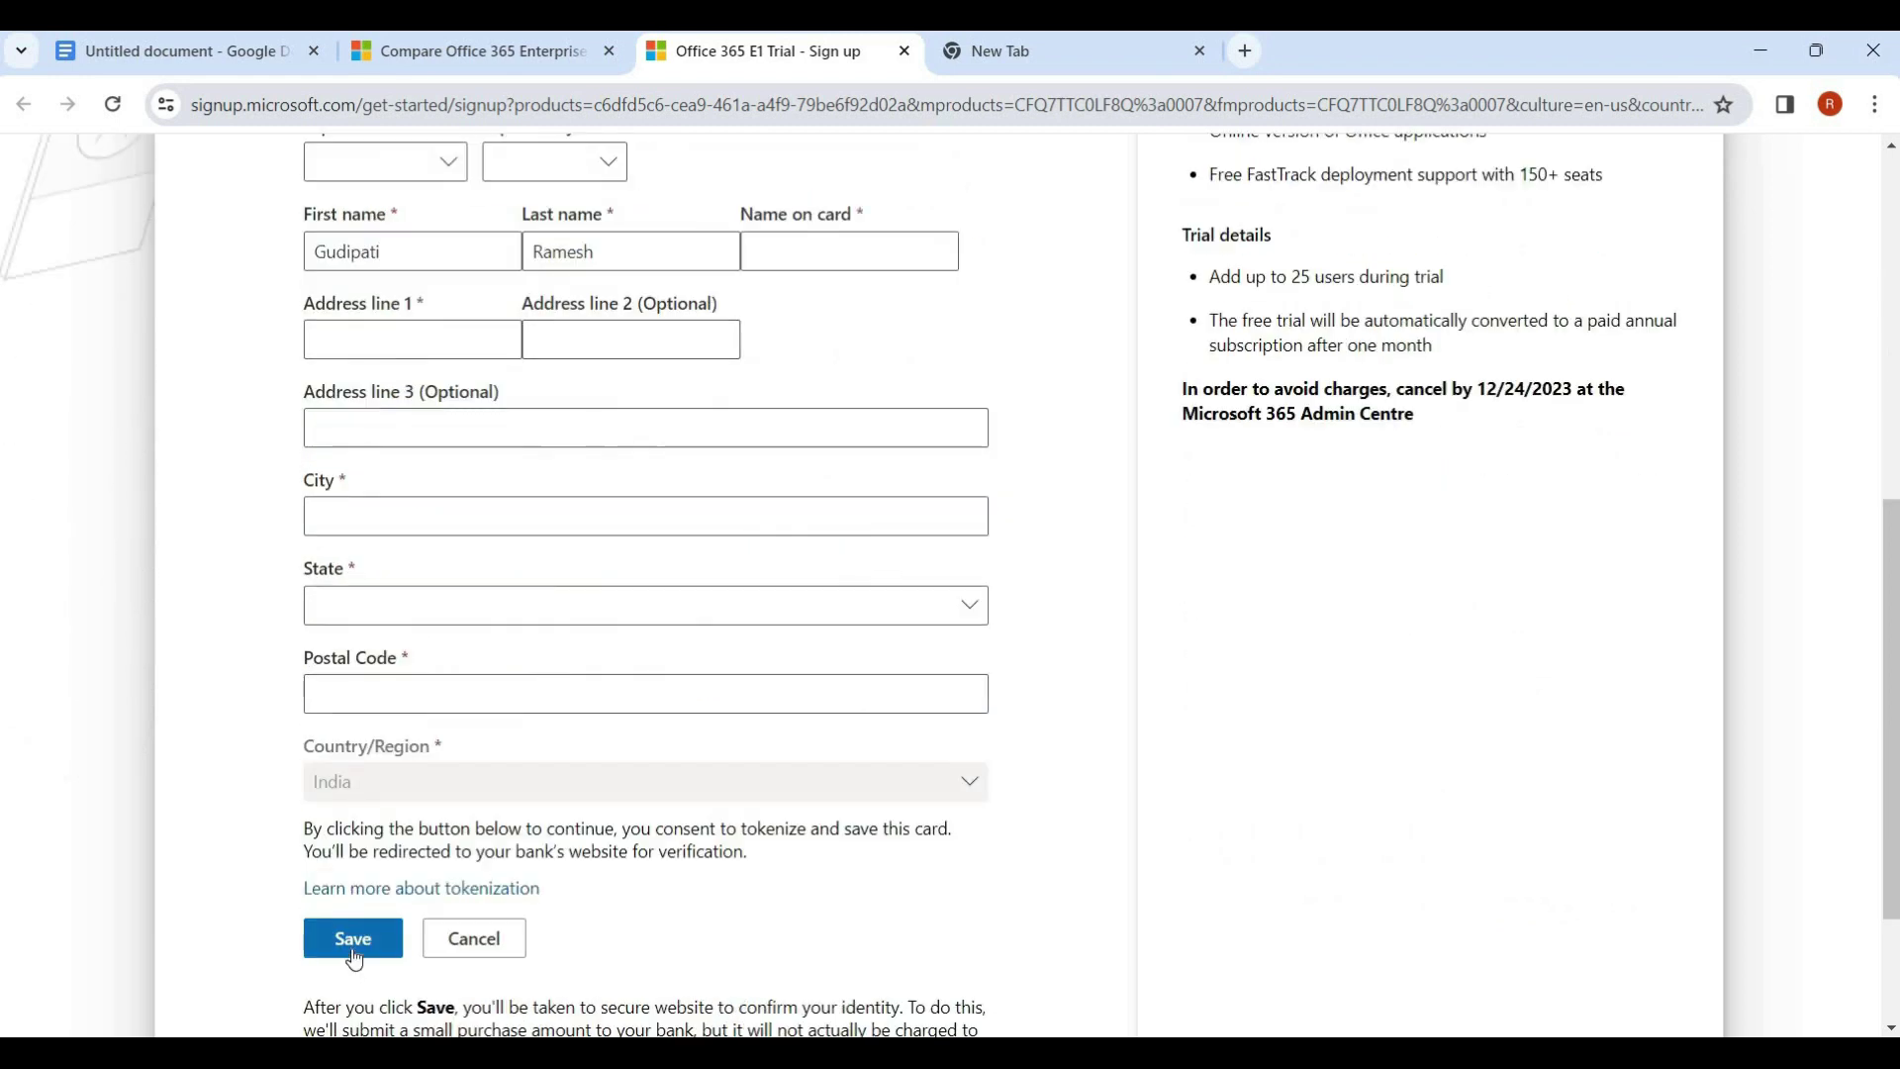
{"action": "left_click", "coordinate": [474, 938]}
{"action": "scroll", "coordinate": [586, 574], "scroll_direction": "up", "scroll_amount": 3}
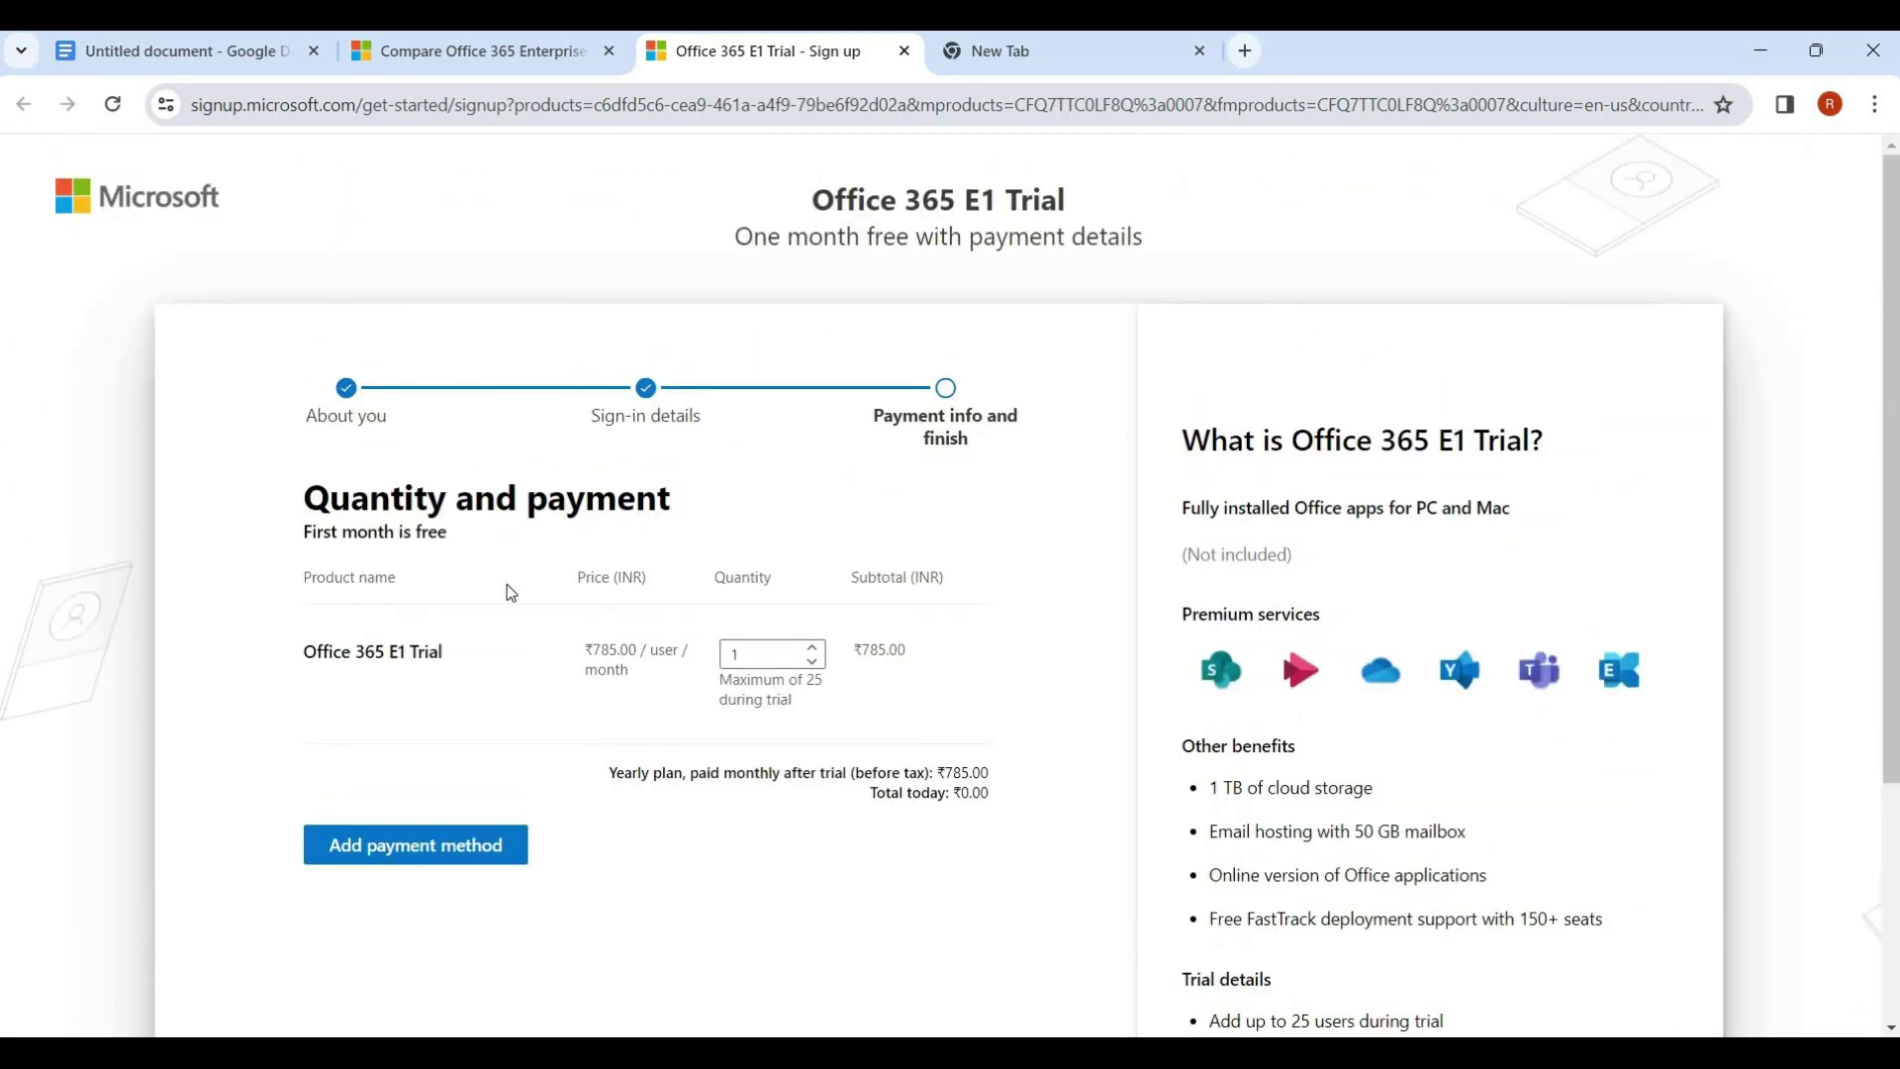
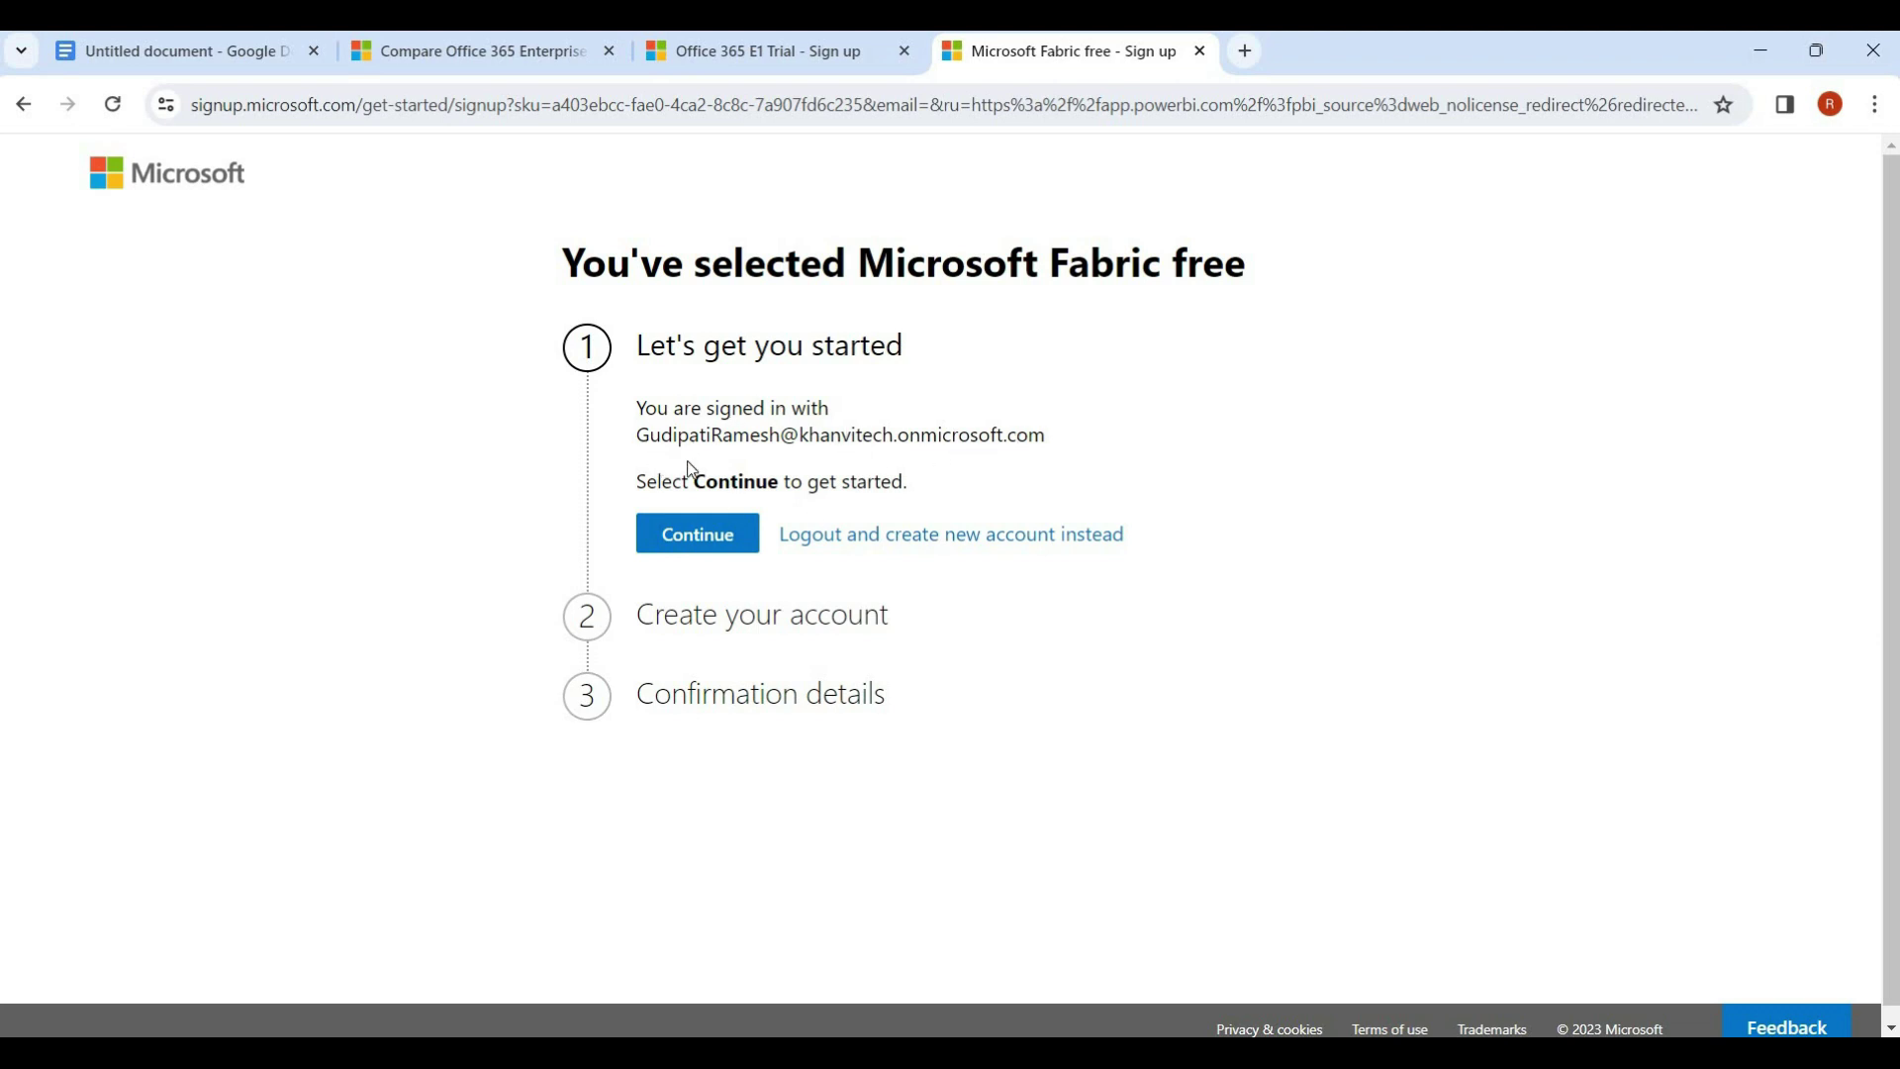
Continue the Fabric free sign-up as the signed-in account and choose India as the country.
{"action": "left_click", "coordinate": [703, 545]}
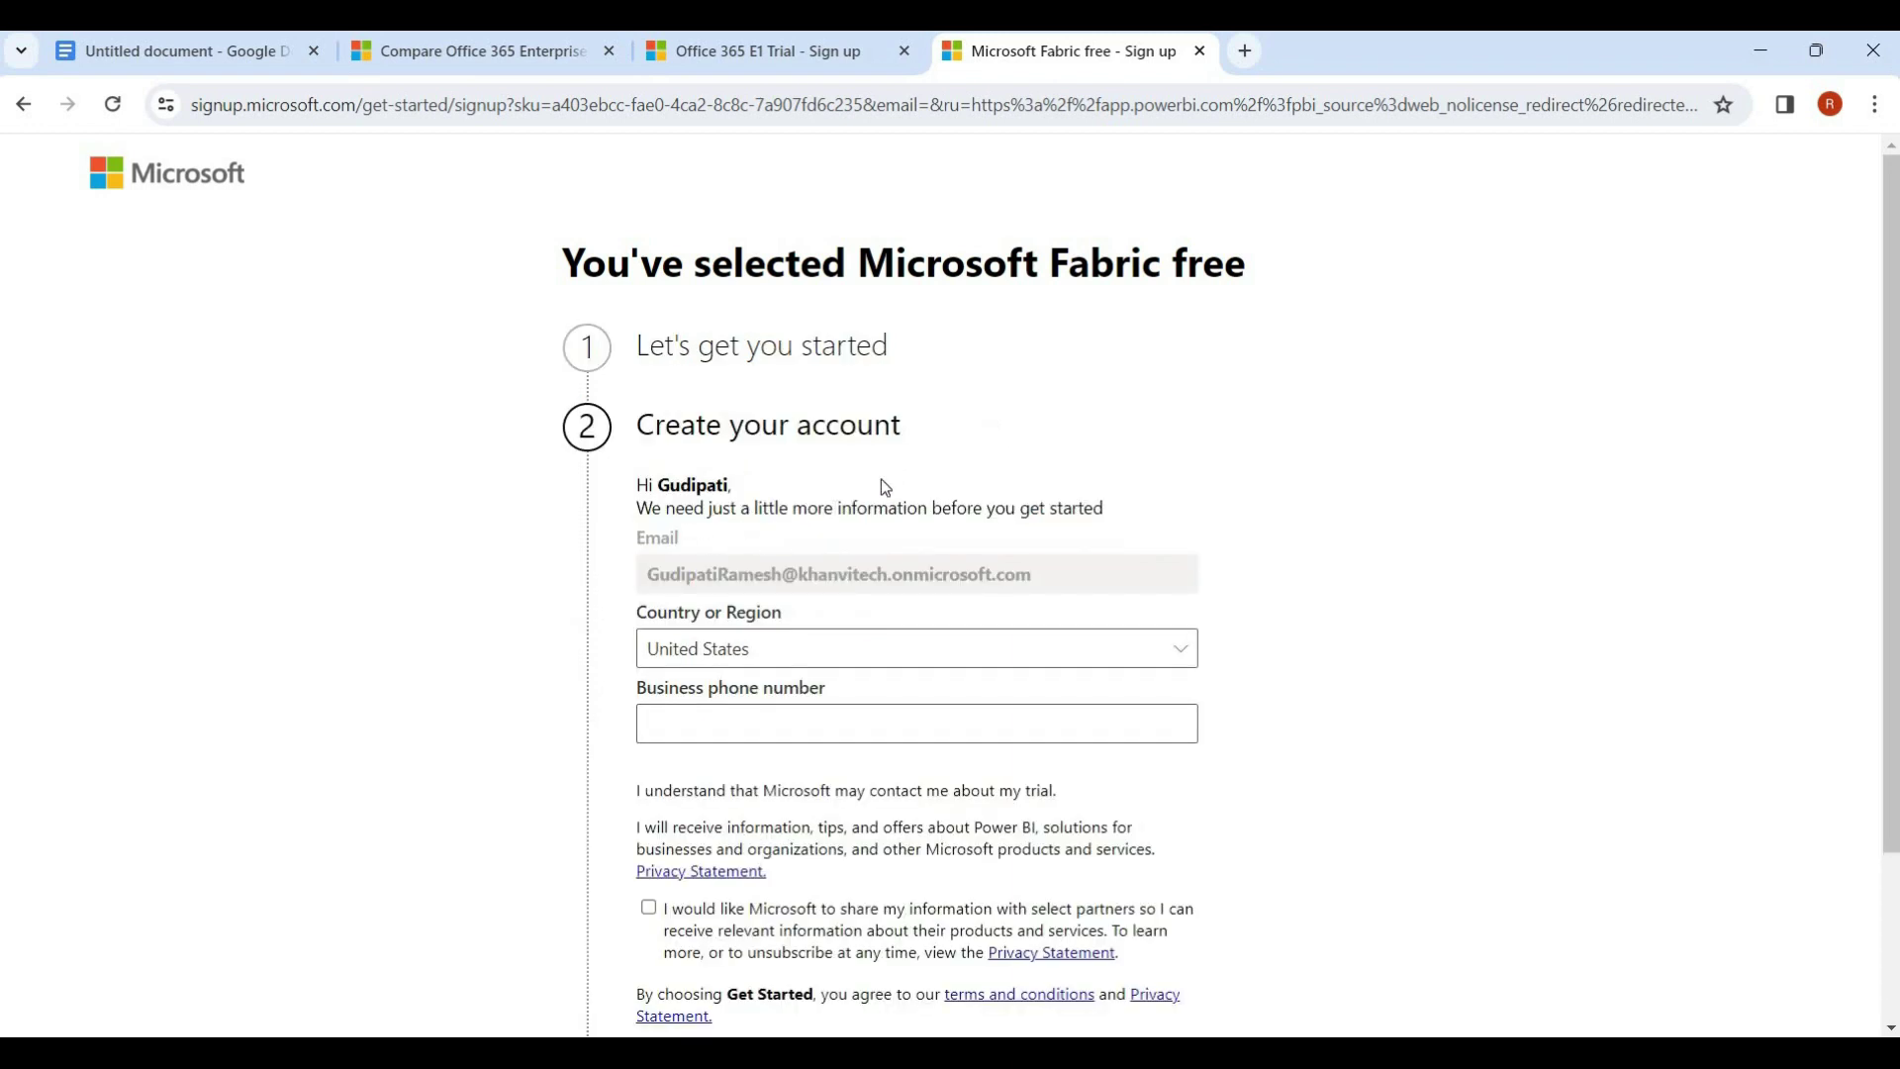
{"action": "scroll", "coordinate": [881, 479], "scroll_direction": "down", "scroll_amount": 3}
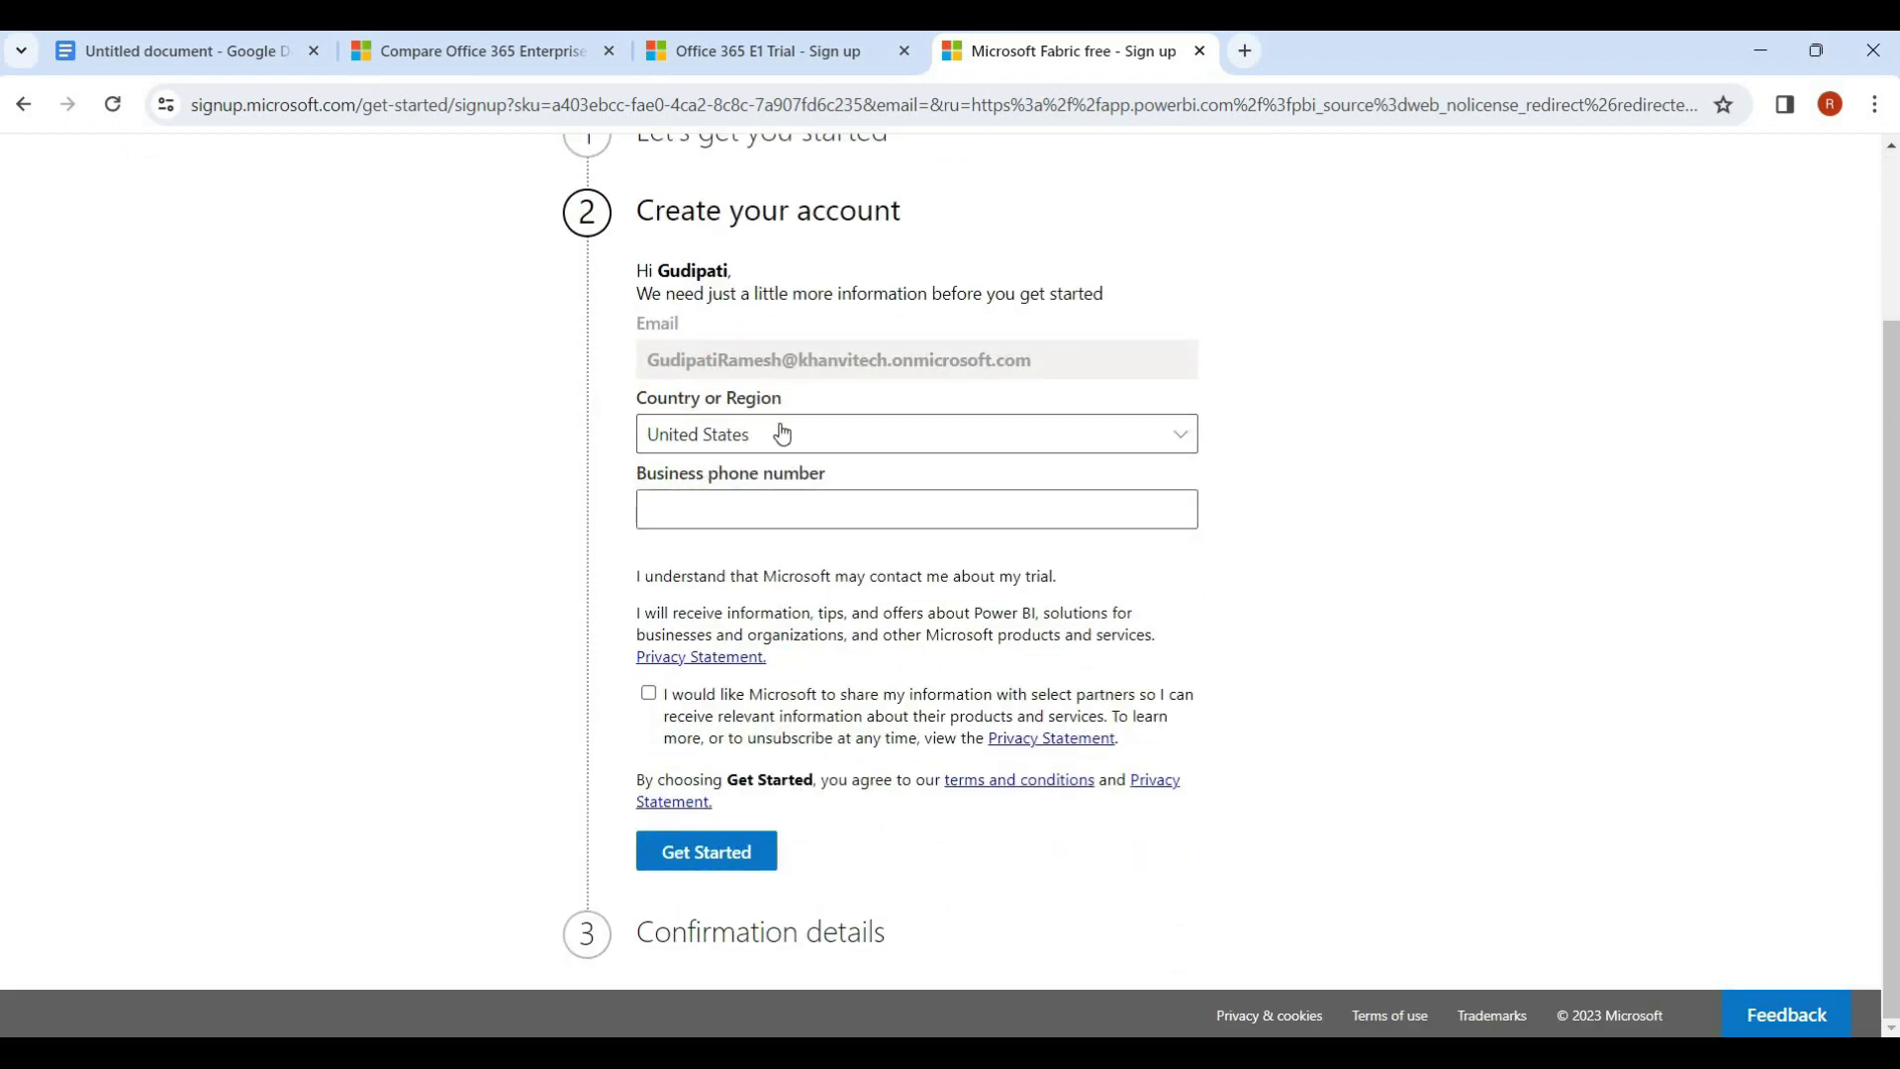
{"action": "left_click", "coordinate": [1176, 447]}
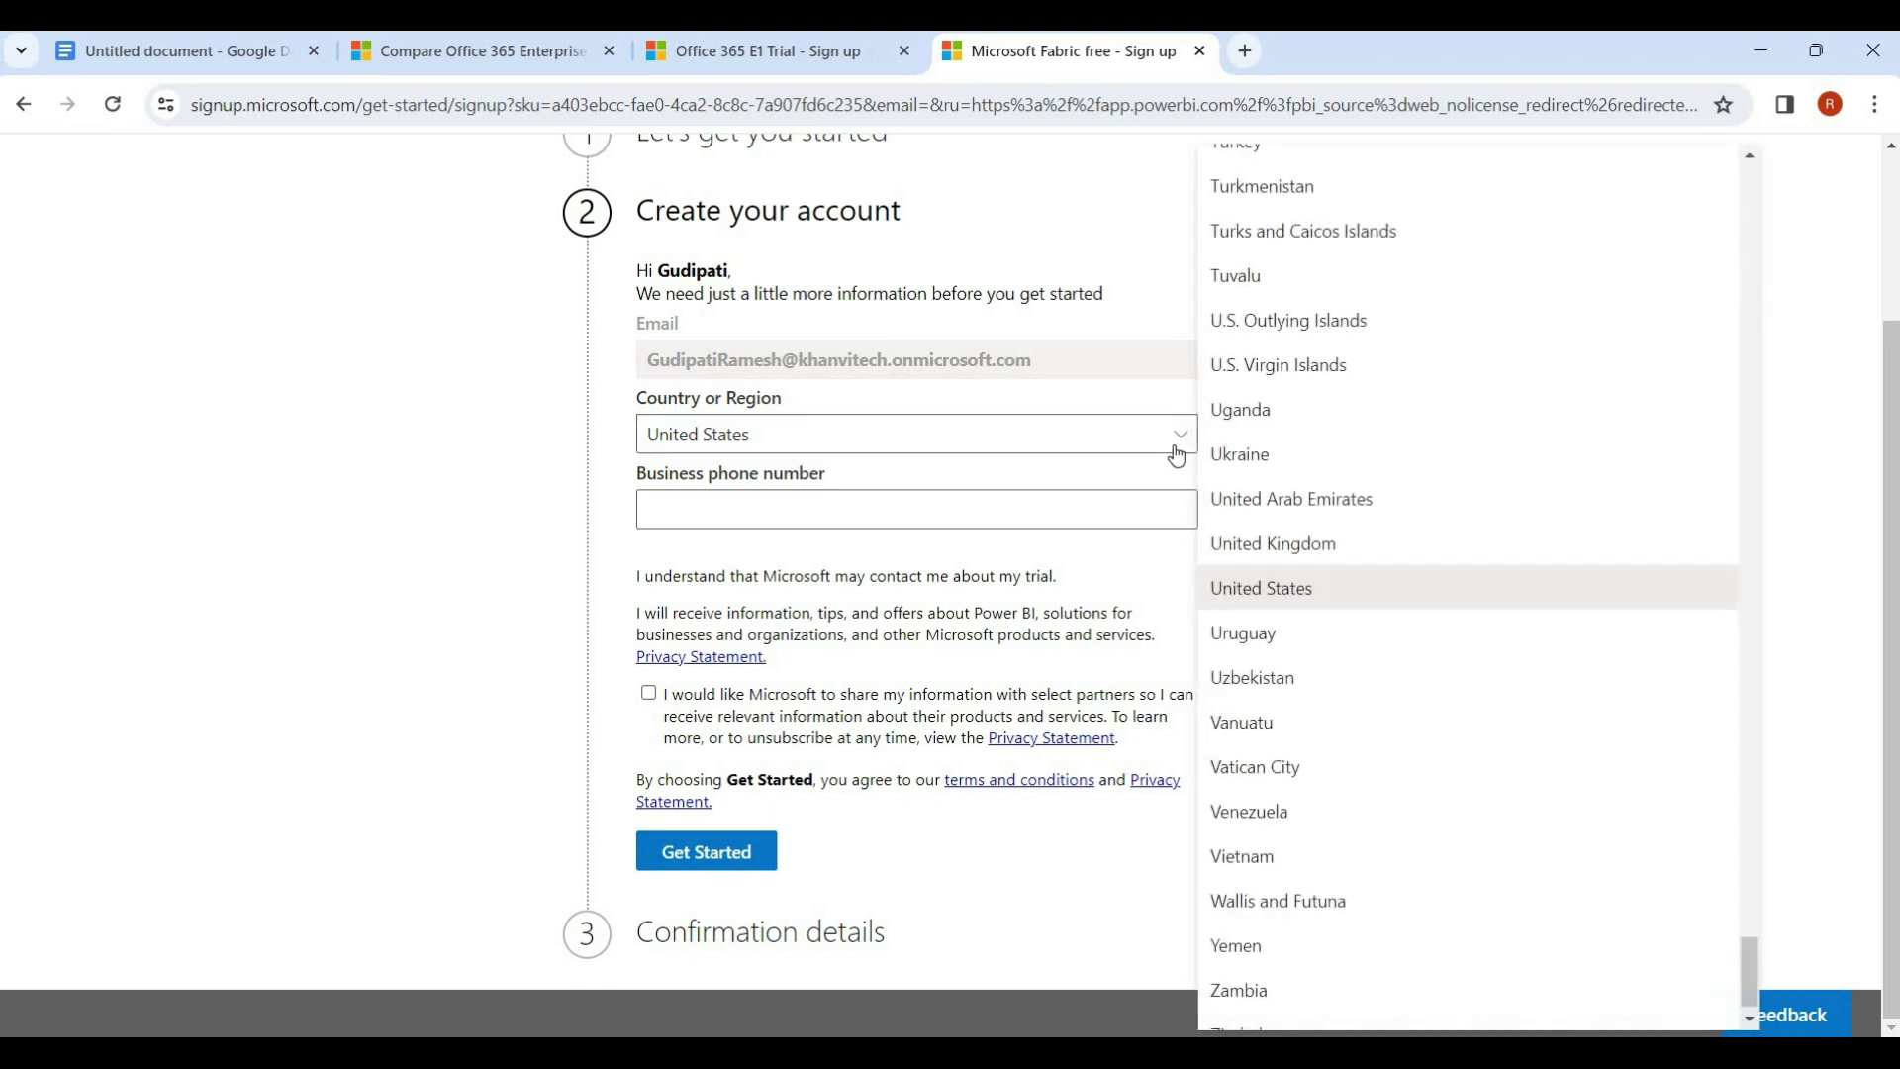
{"action": "type", "text": "India"}
{"action": "key", "text": "Return"}
Enter the business phone number, submit the account details, and launch Power BI.
{"action": "left_click", "coordinate": [923, 509]}
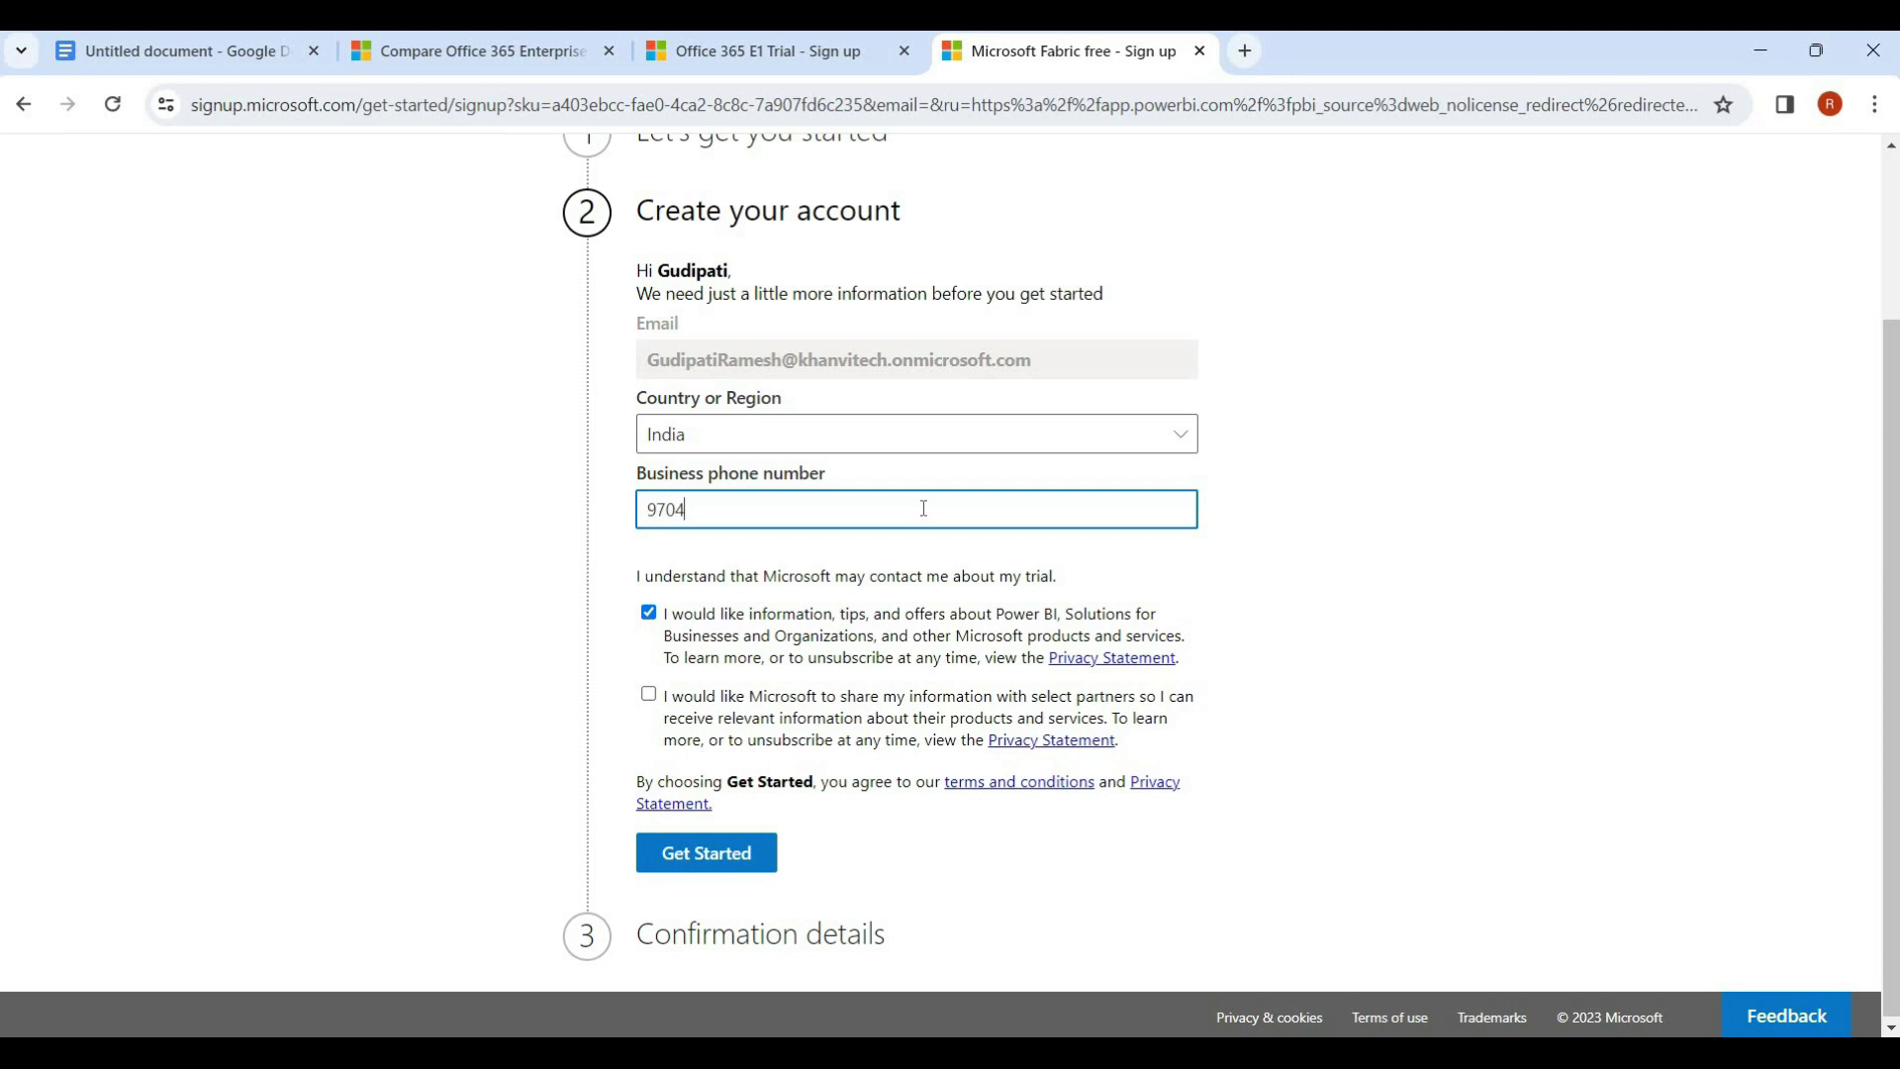
{"action": "left_click", "coordinate": [711, 863]}
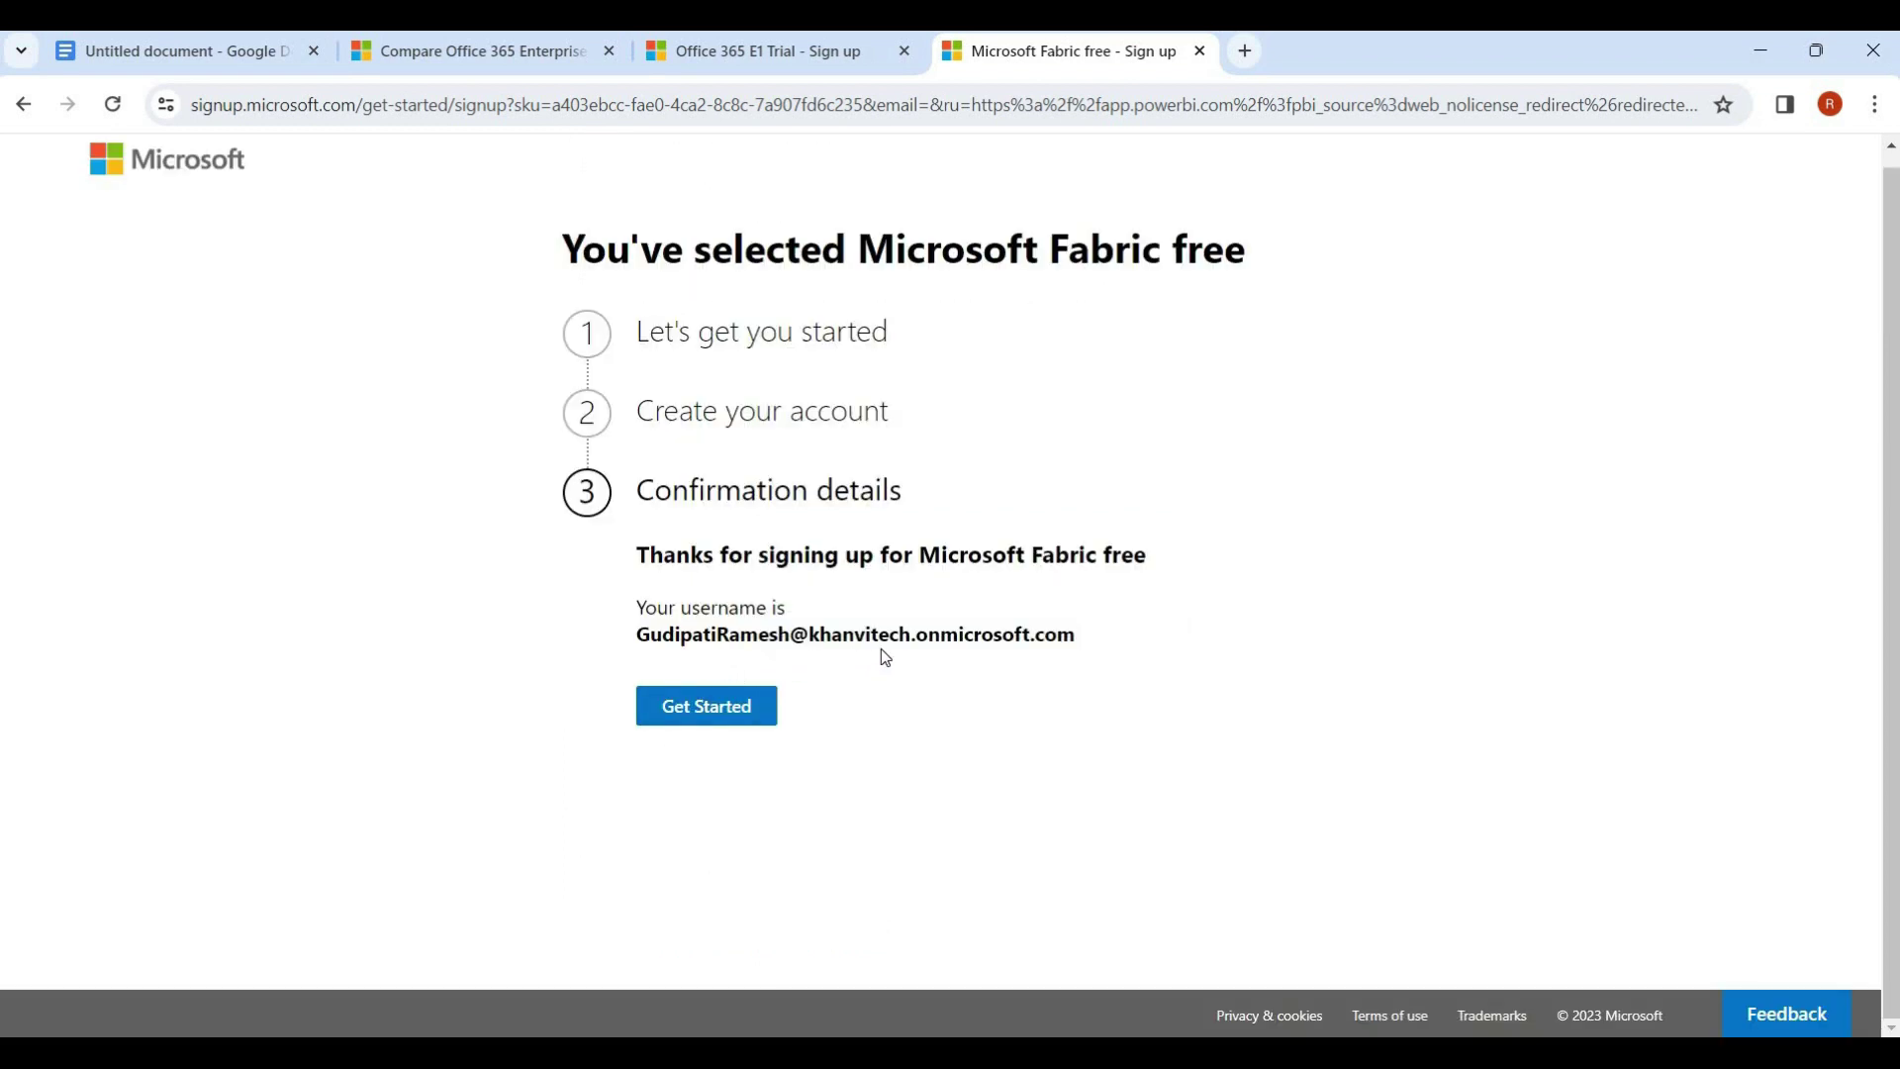
{"action": "left_click", "coordinate": [728, 710]}
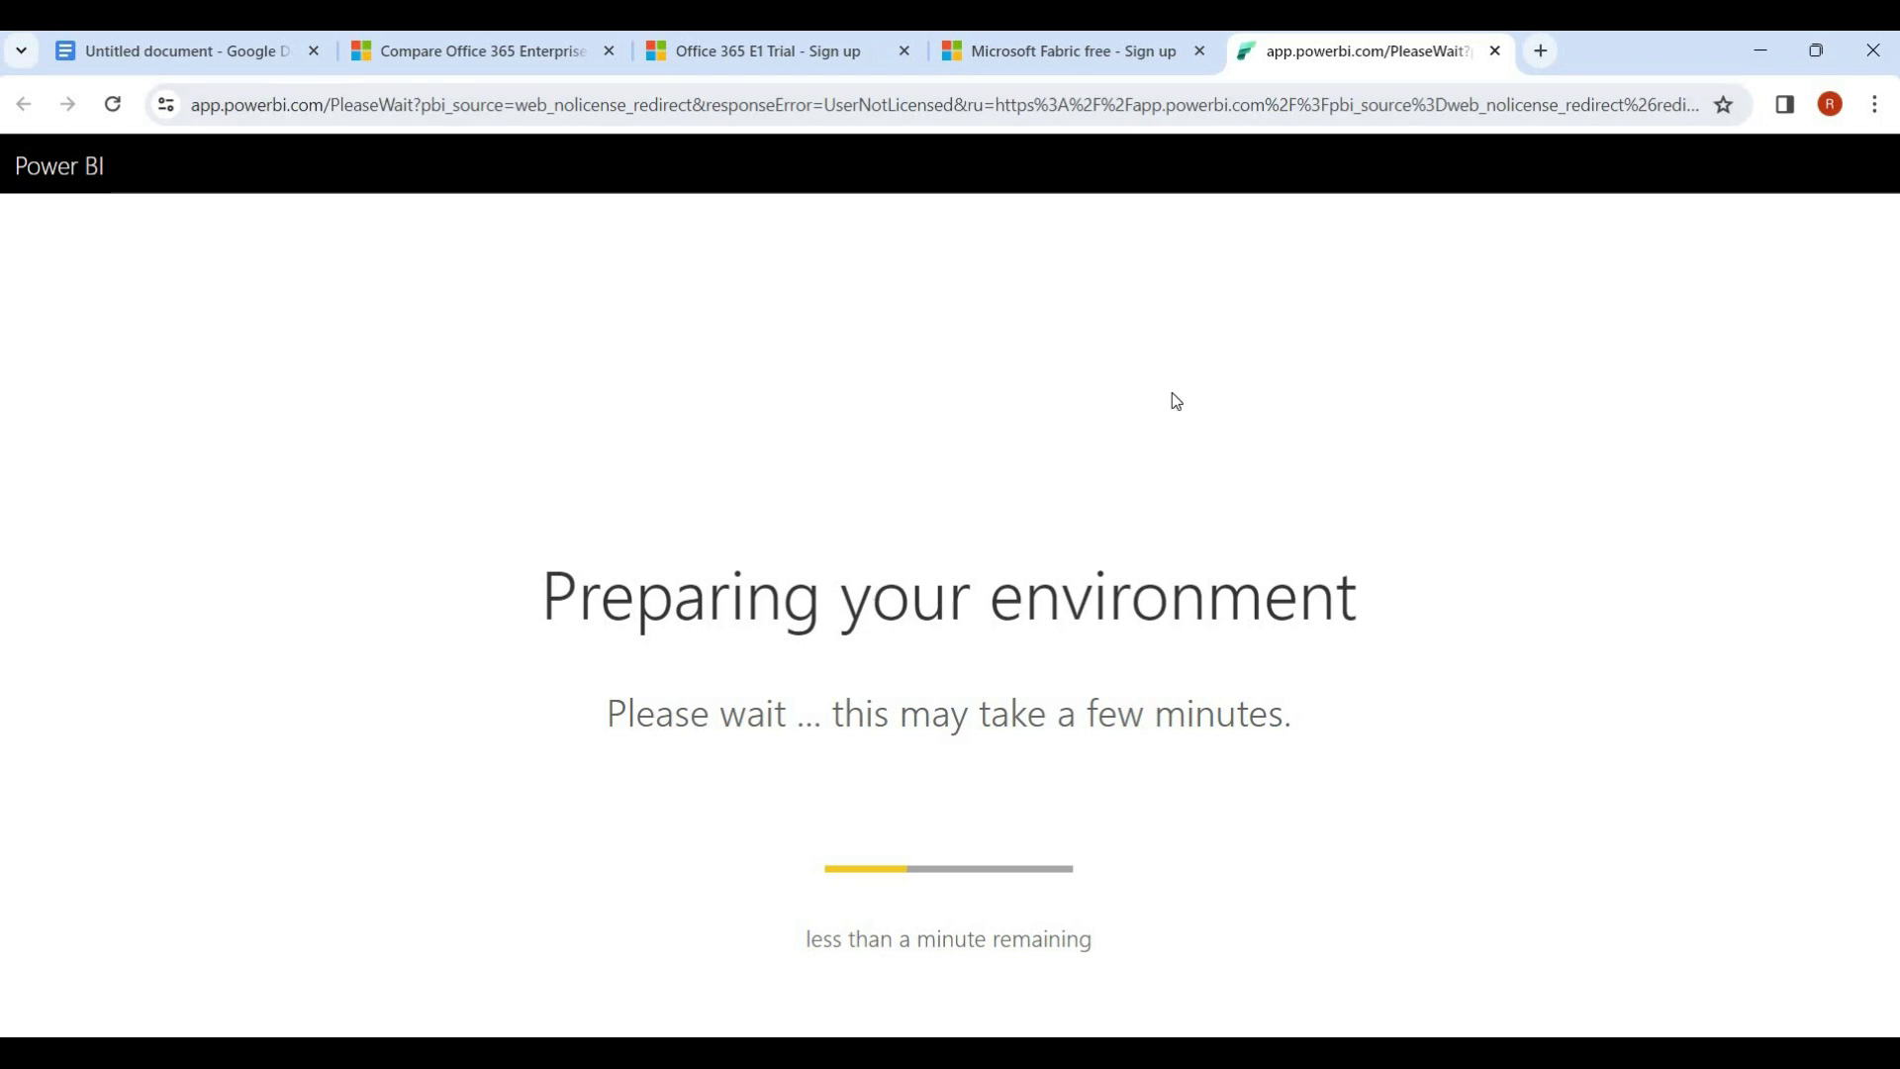
Move between the Fabric and Office 365 sign-up tabs, then switch to the loaded Power BI Home tab.
{"action": "left_click", "coordinate": [1039, 54]}
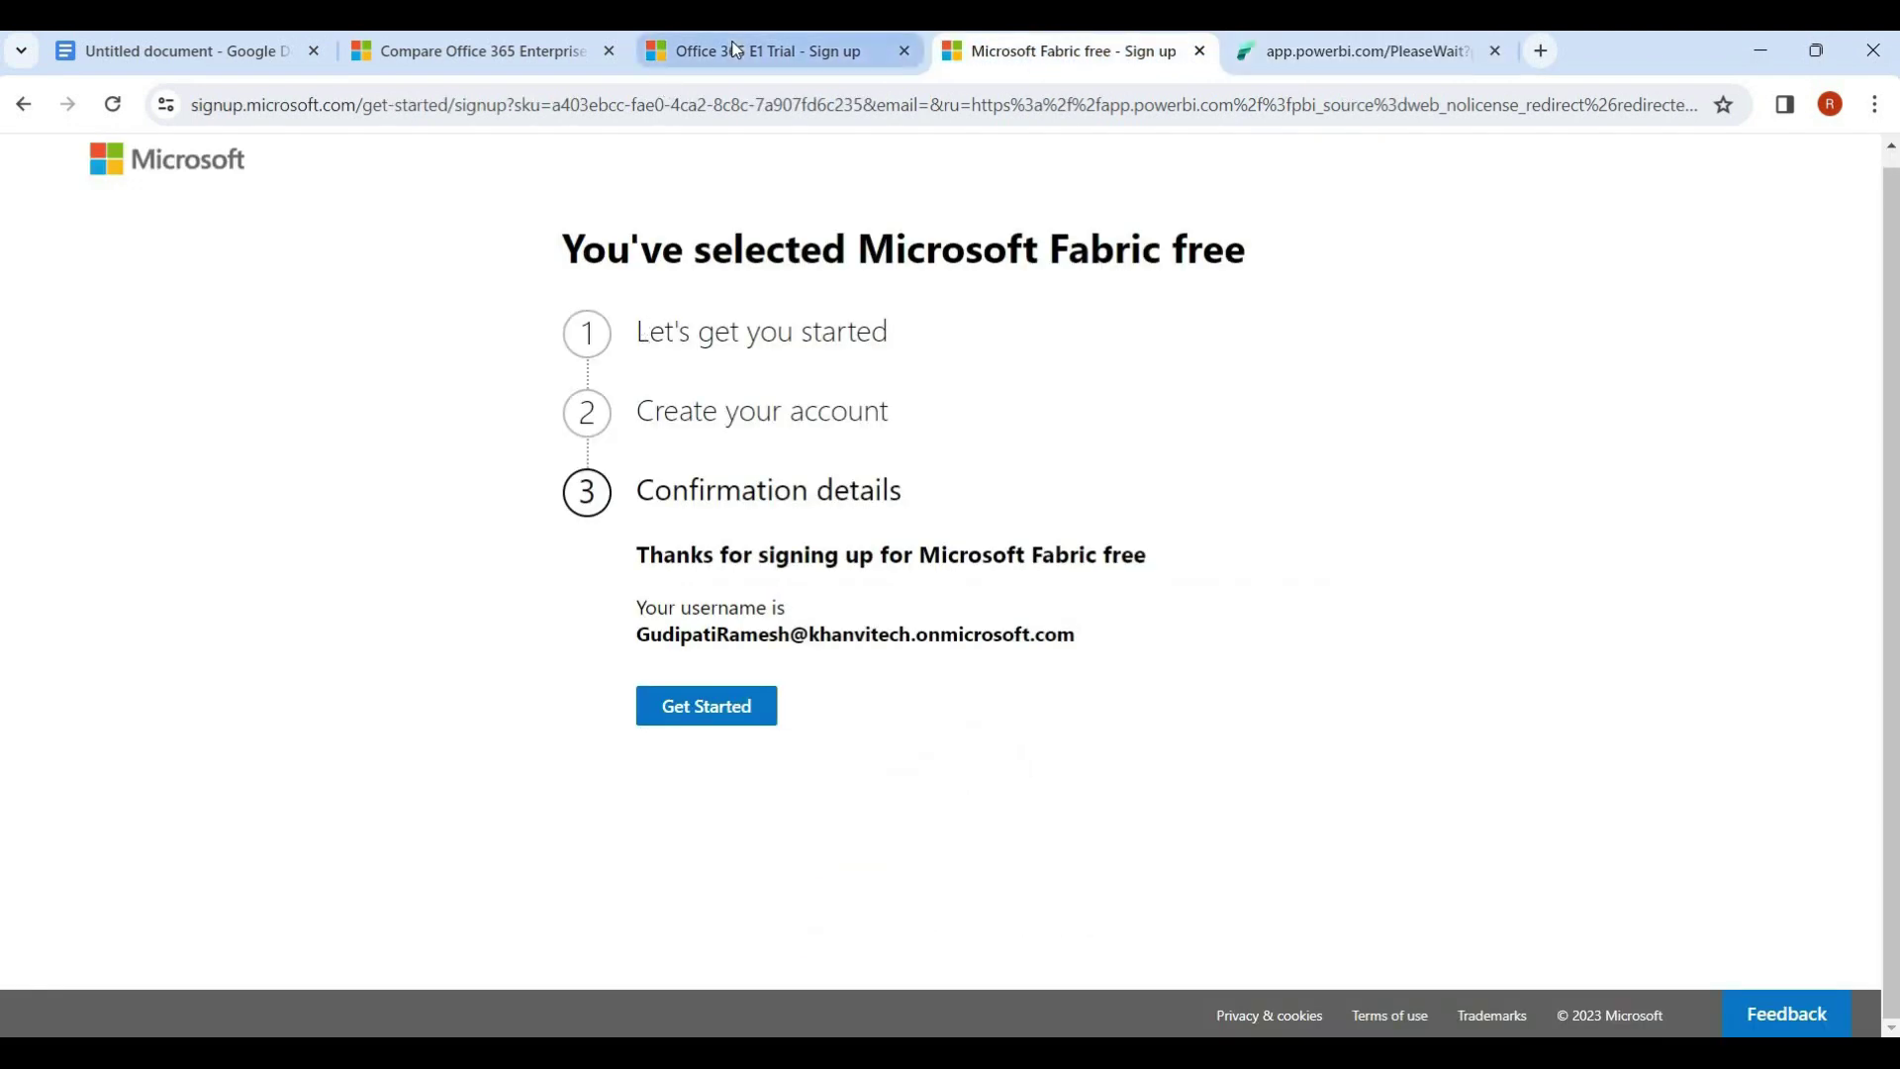
{"action": "left_click", "coordinate": [767, 51]}
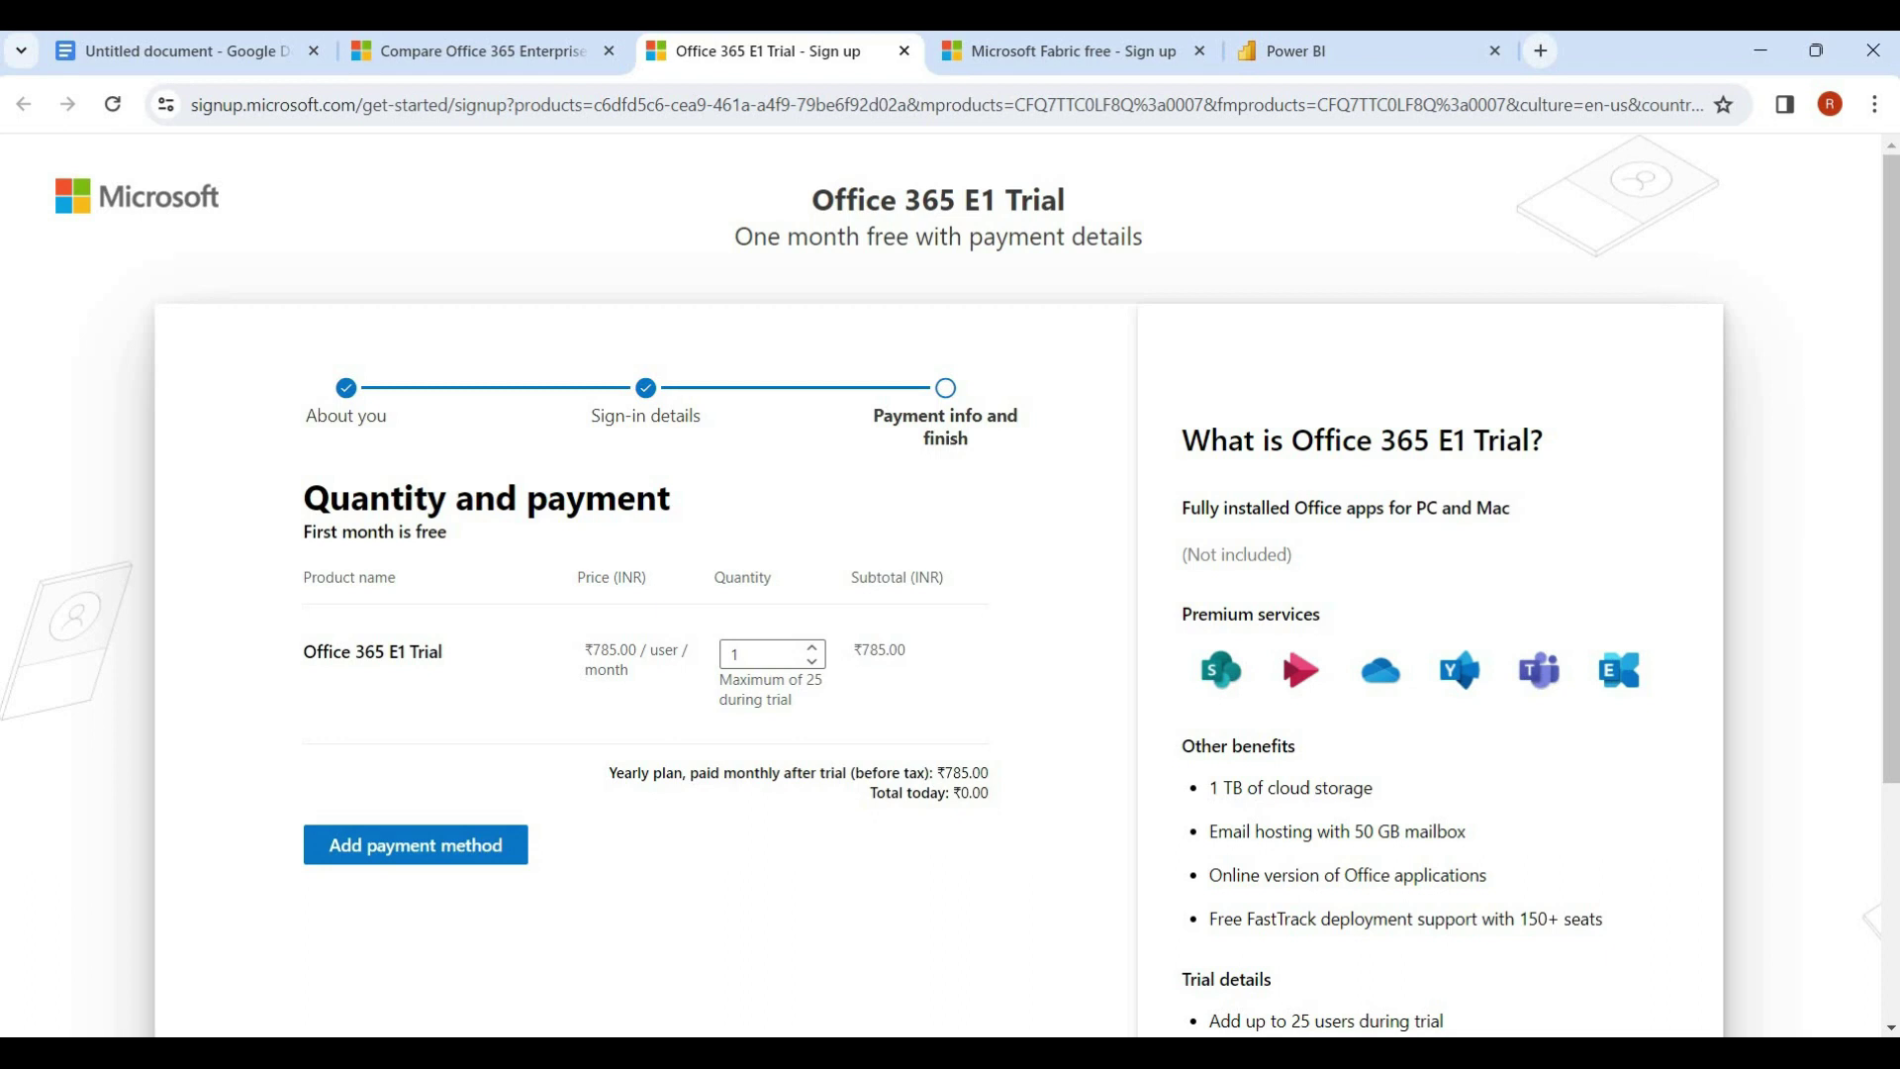
{"action": "left_click", "coordinate": [1078, 54]}
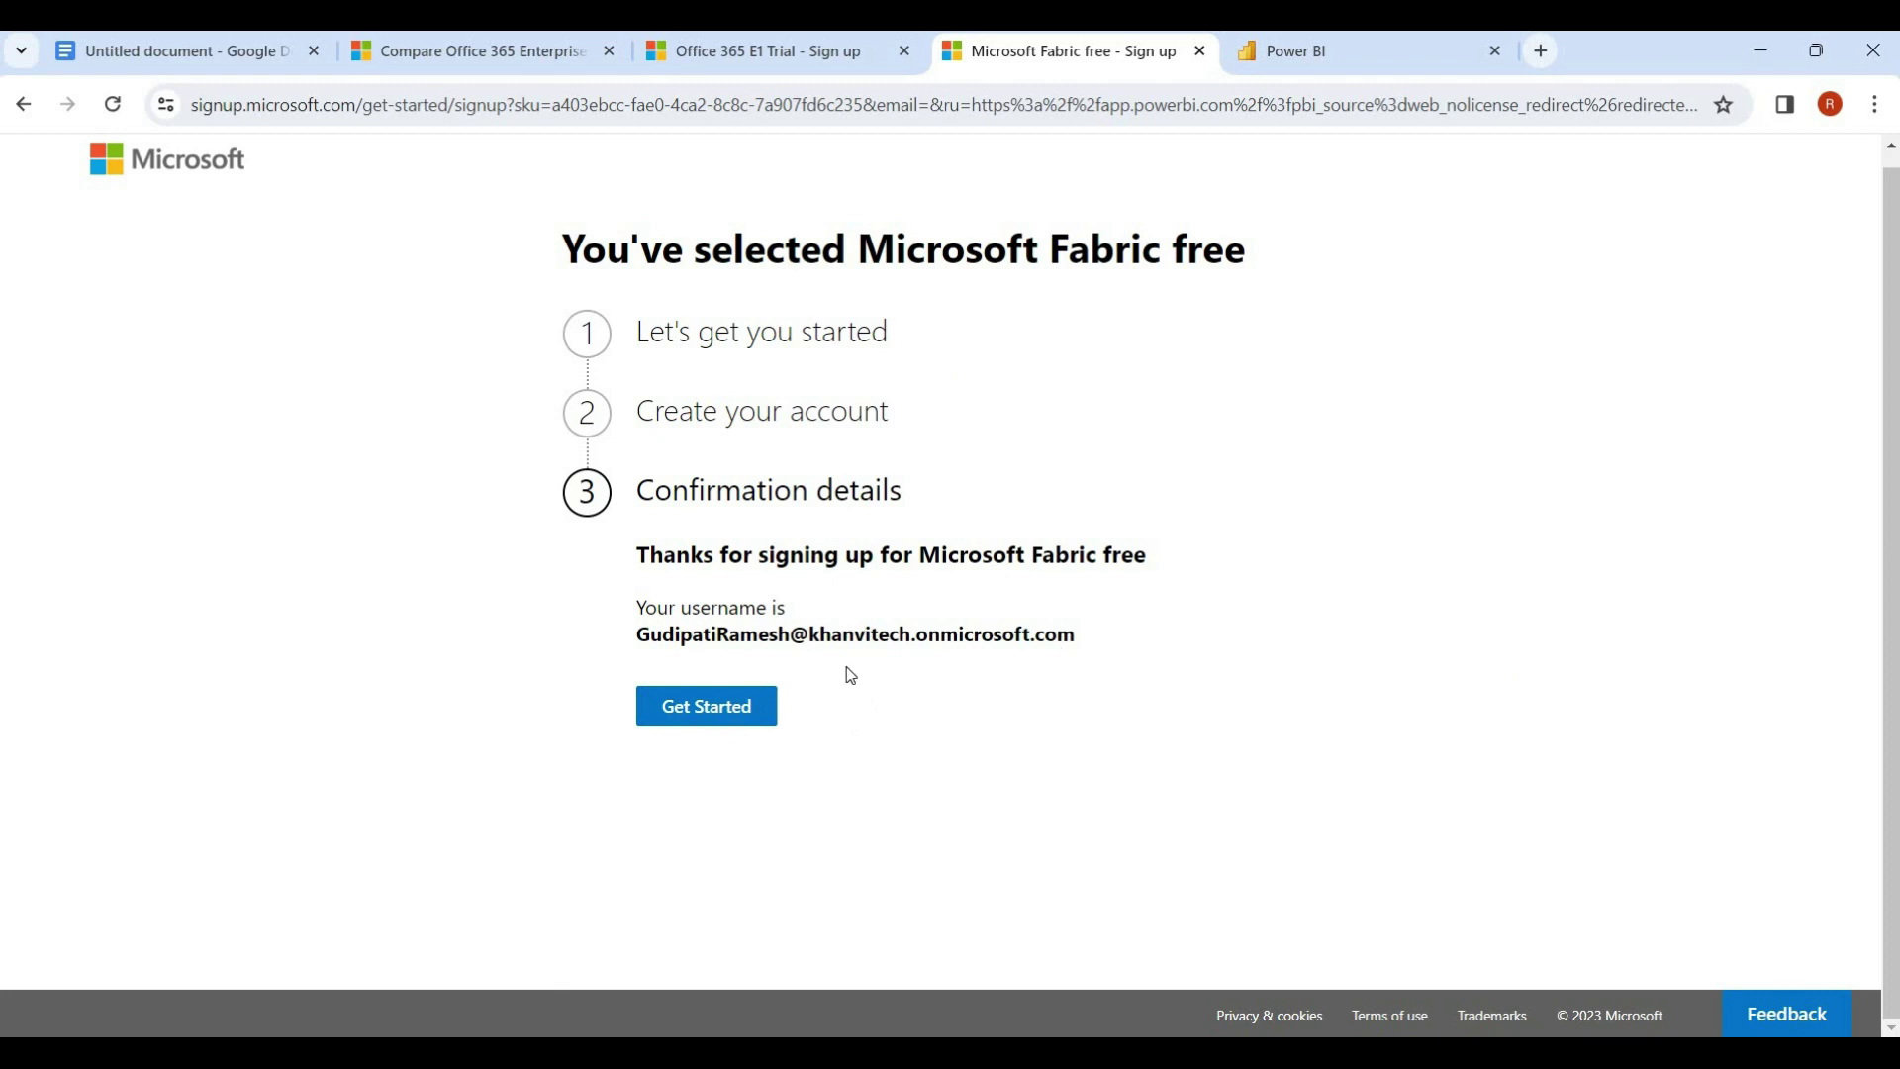
{"action": "left_click", "coordinate": [780, 58]}
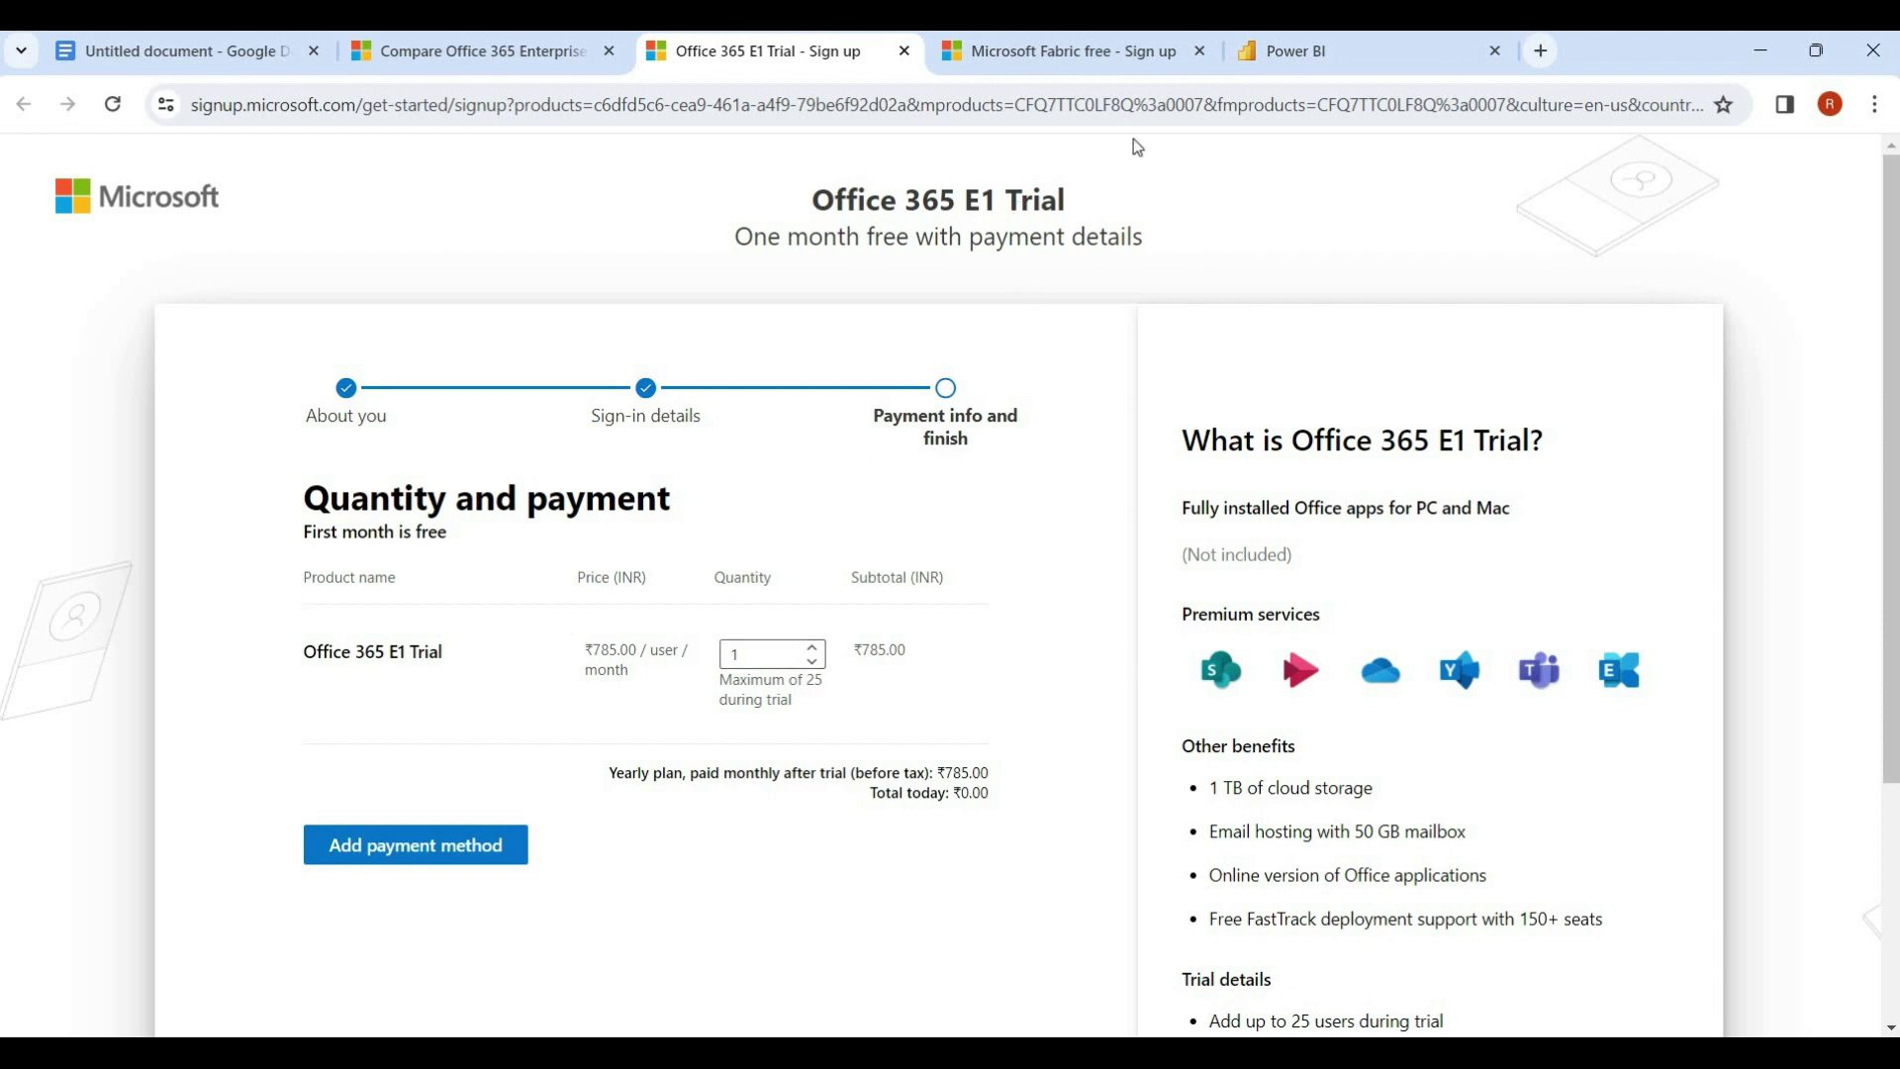
{"action": "left_click", "coordinate": [1315, 54]}
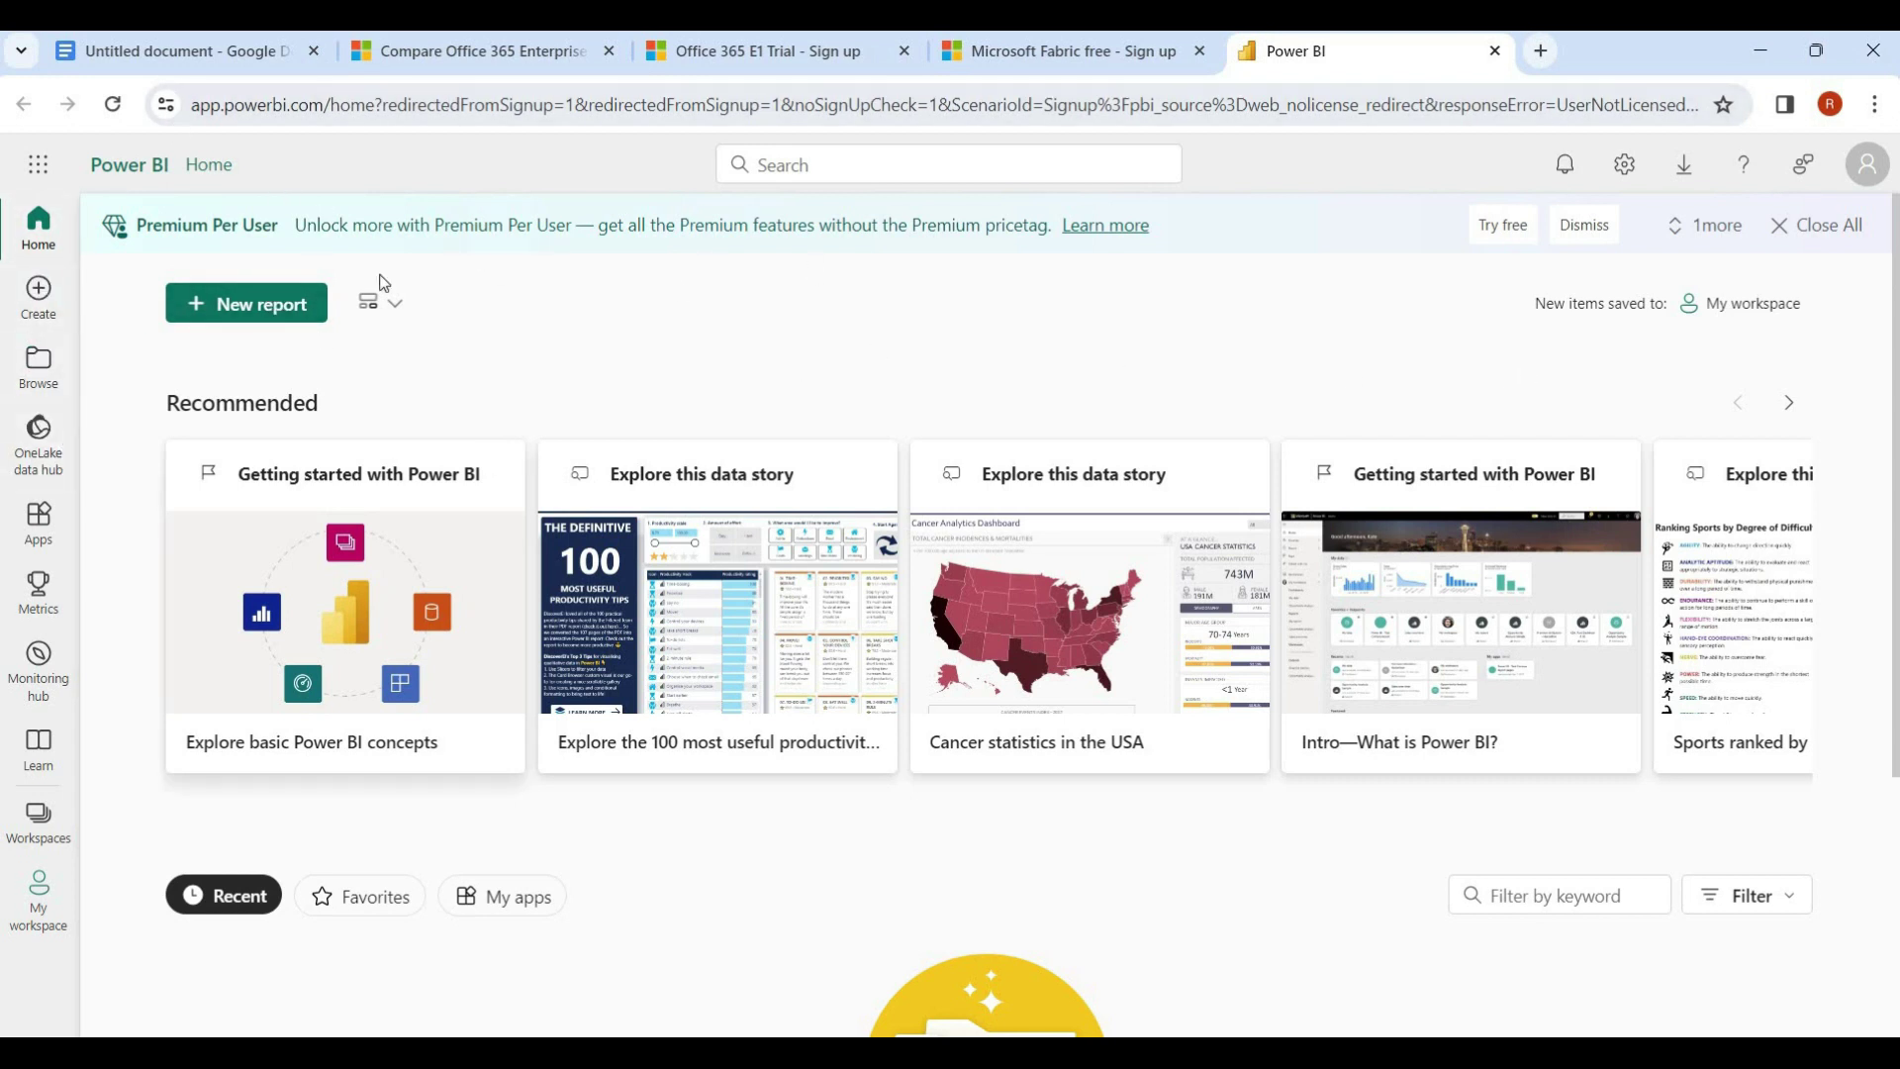
{"action": "left_click", "coordinate": [1868, 184]}
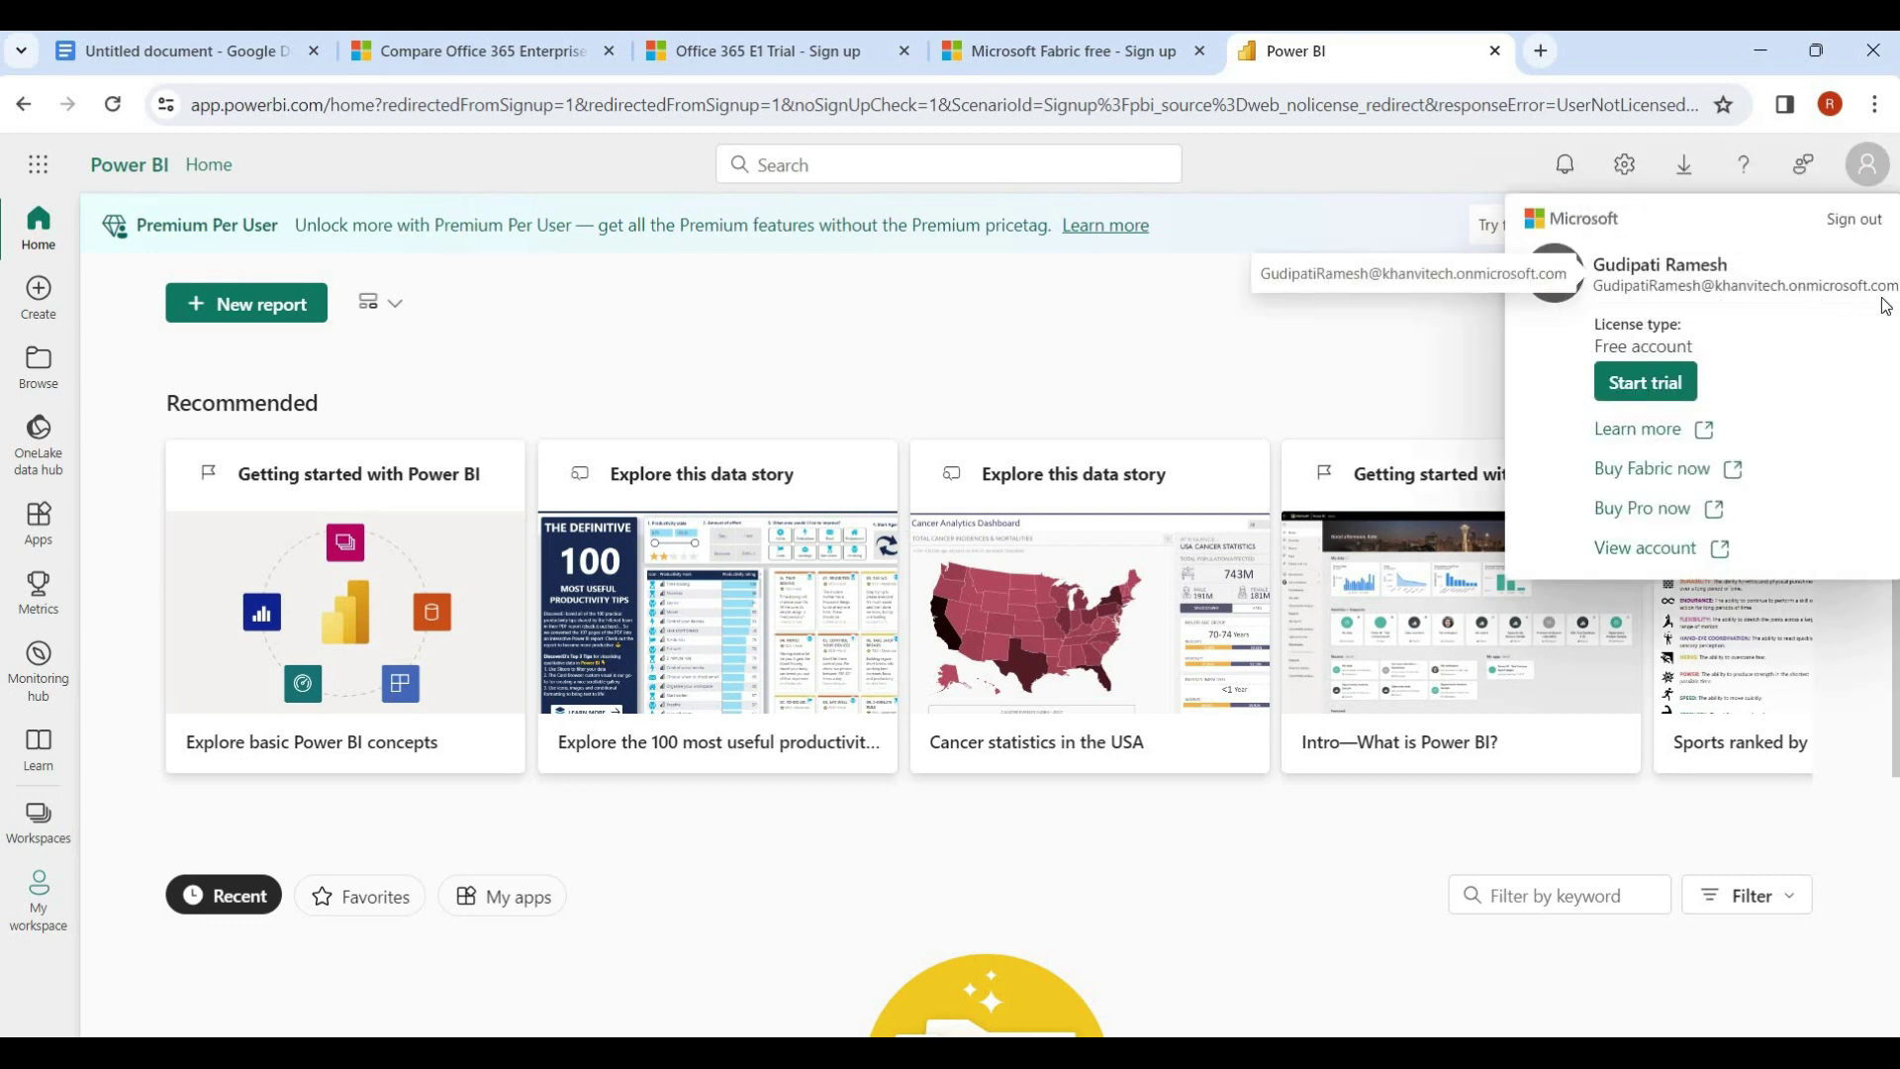
{"action": "left_click", "coordinate": [1388, 354]}
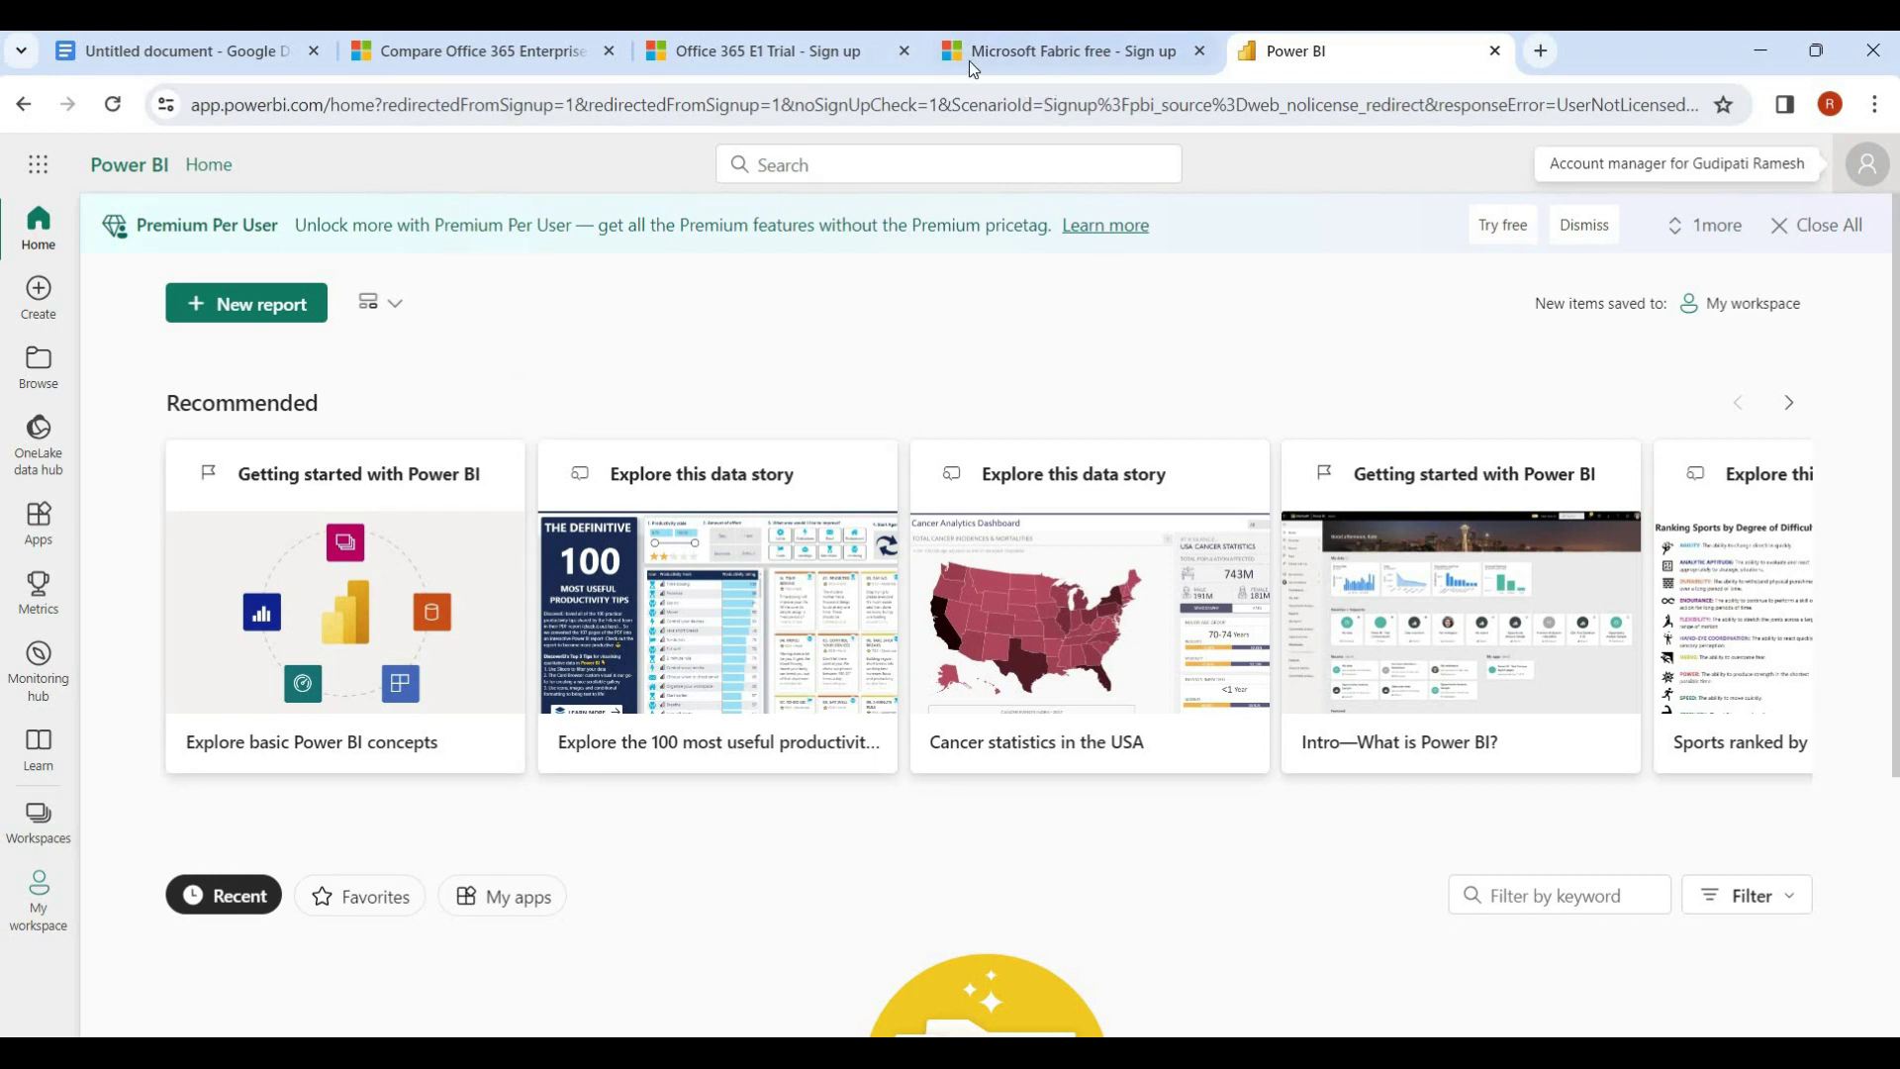
{"action": "mouse_move", "coordinate": [1307, 1054]}
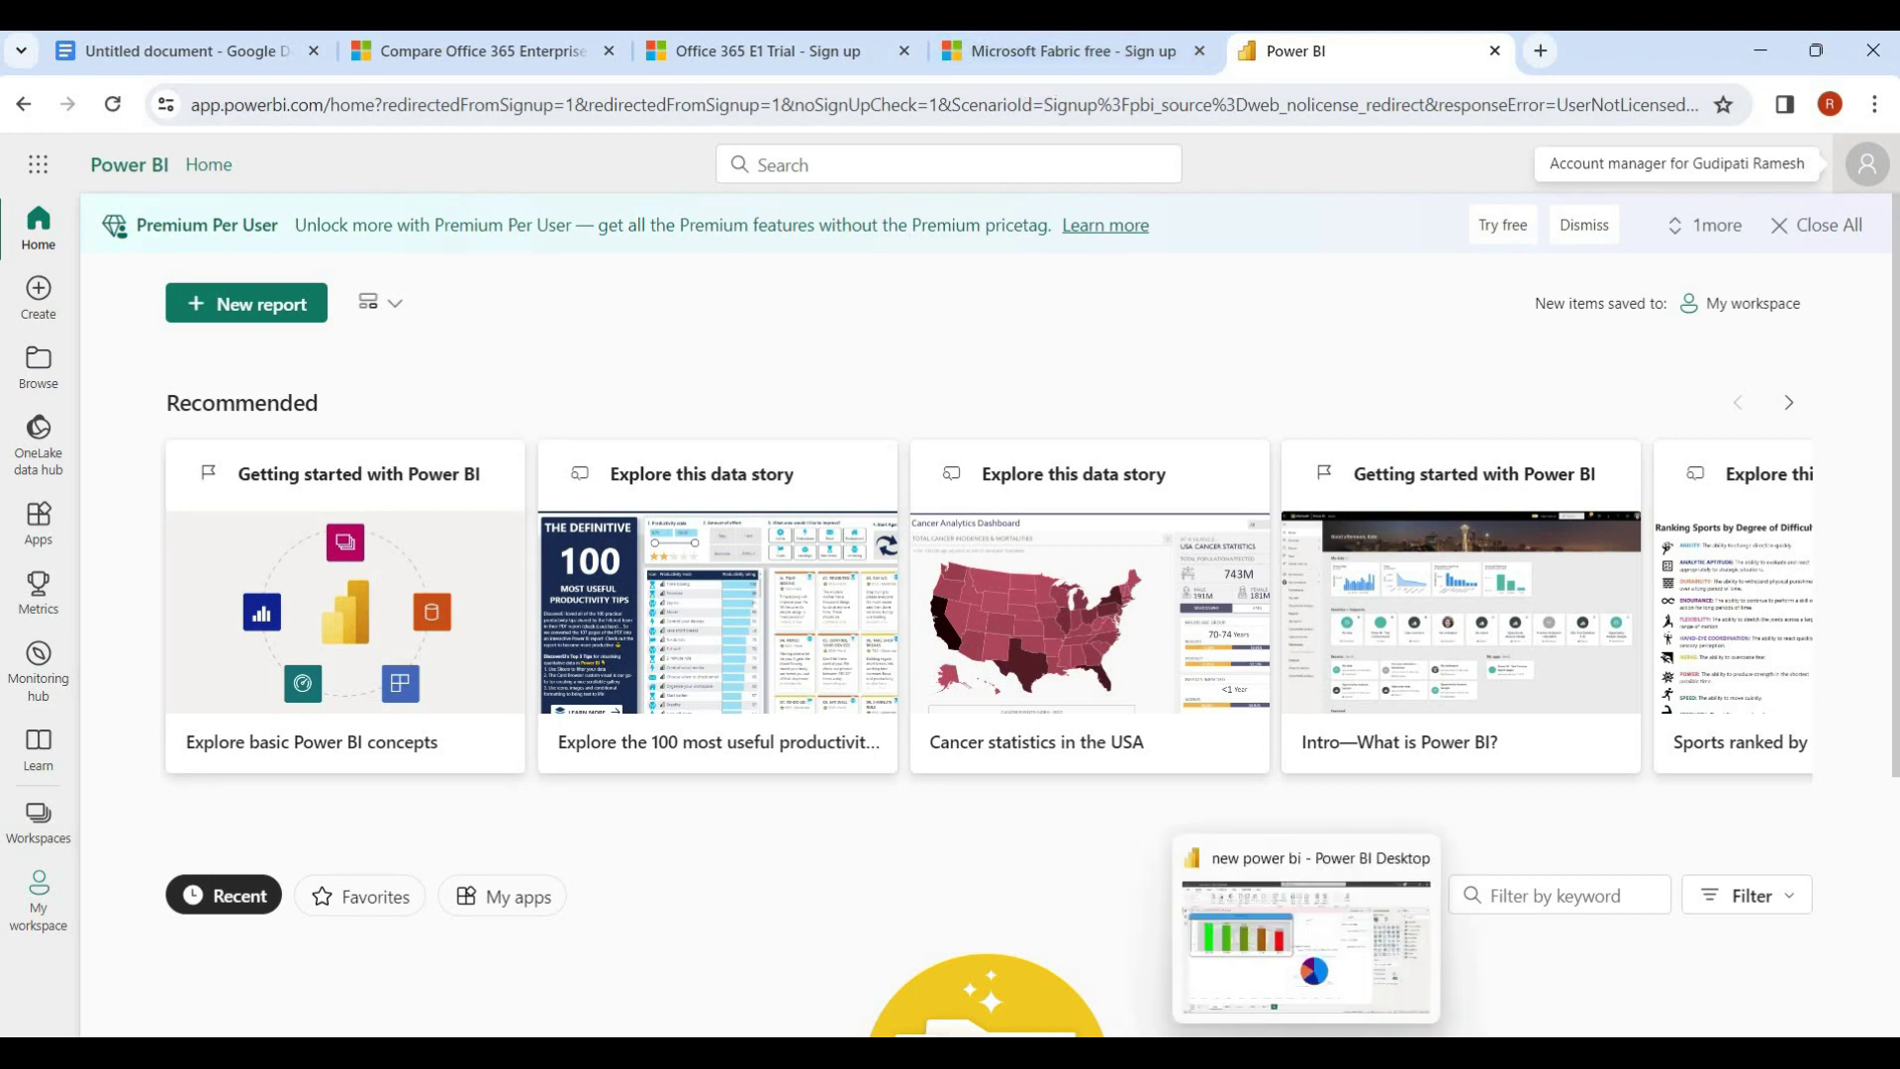
{"action": "left_click", "coordinate": [1306, 1054]}
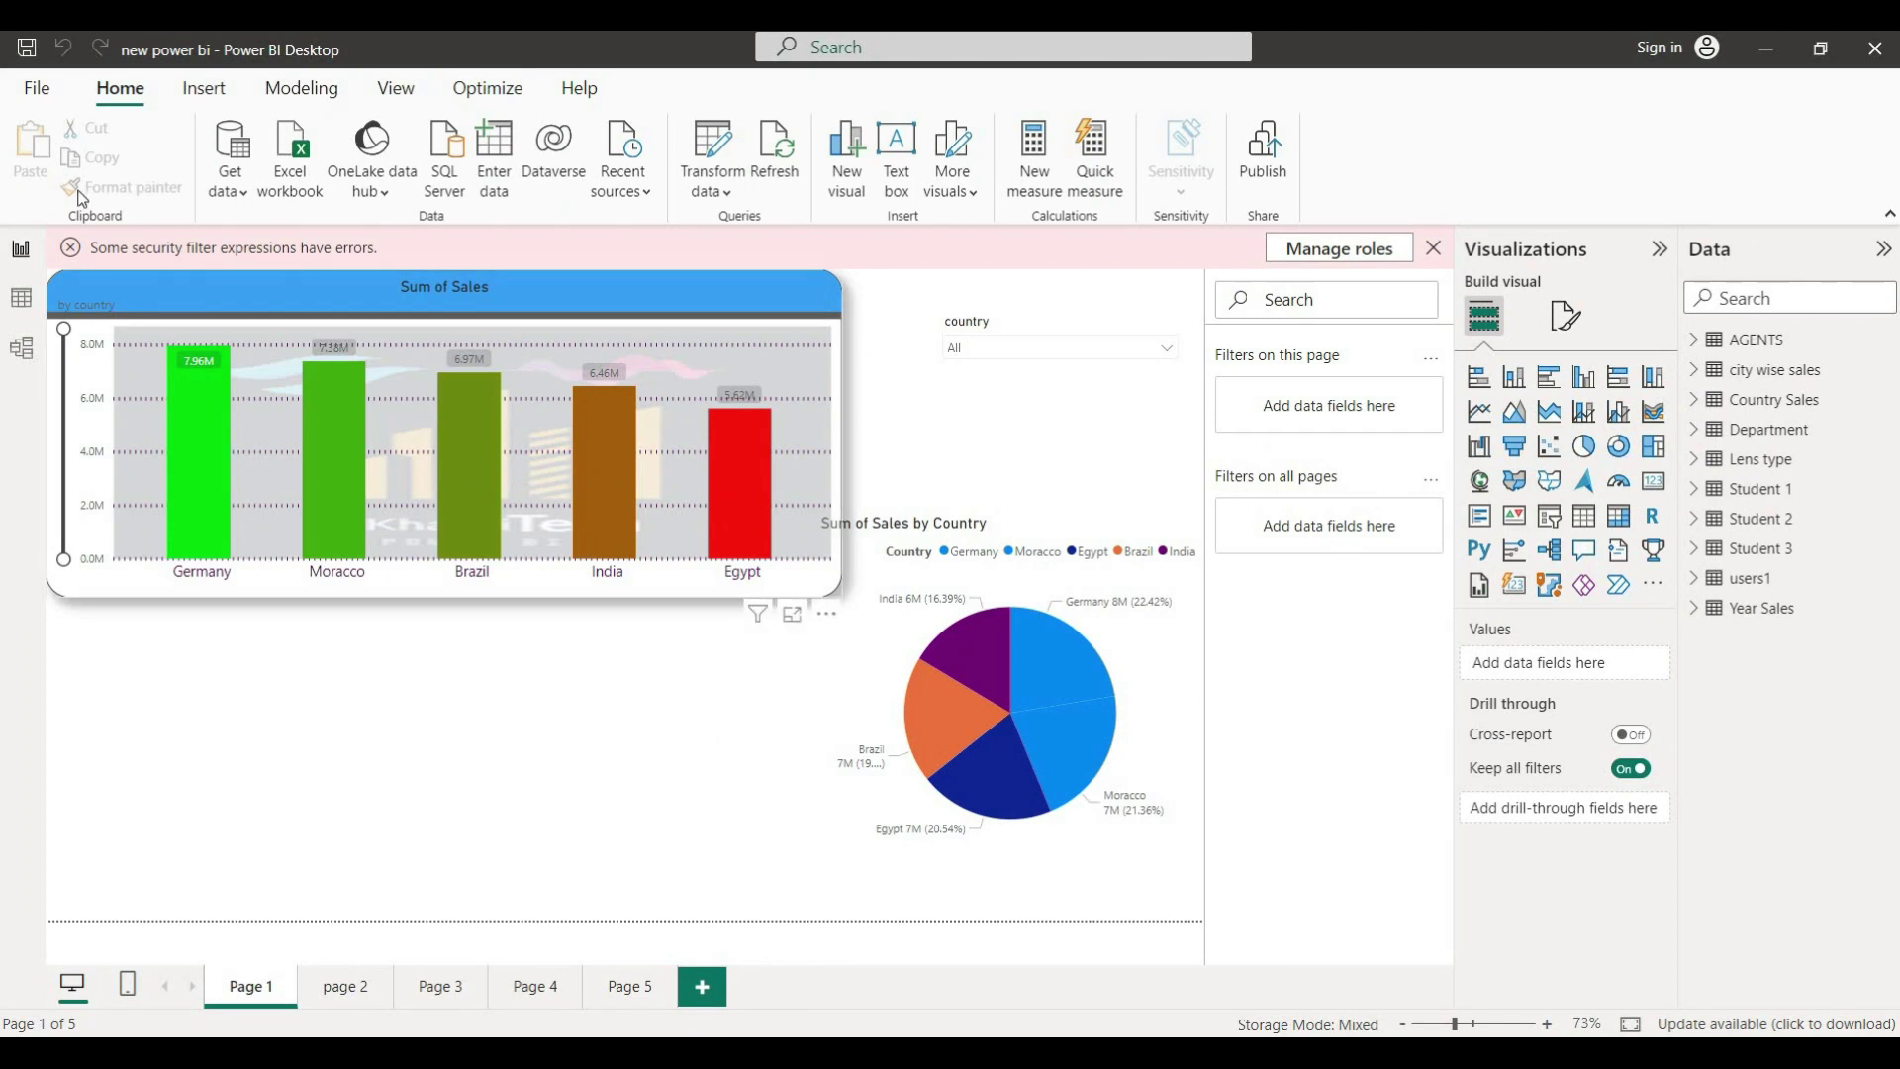
Dismiss the security filter error, start publishing the report, and save its changes.
{"action": "left_click", "coordinate": [1437, 249]}
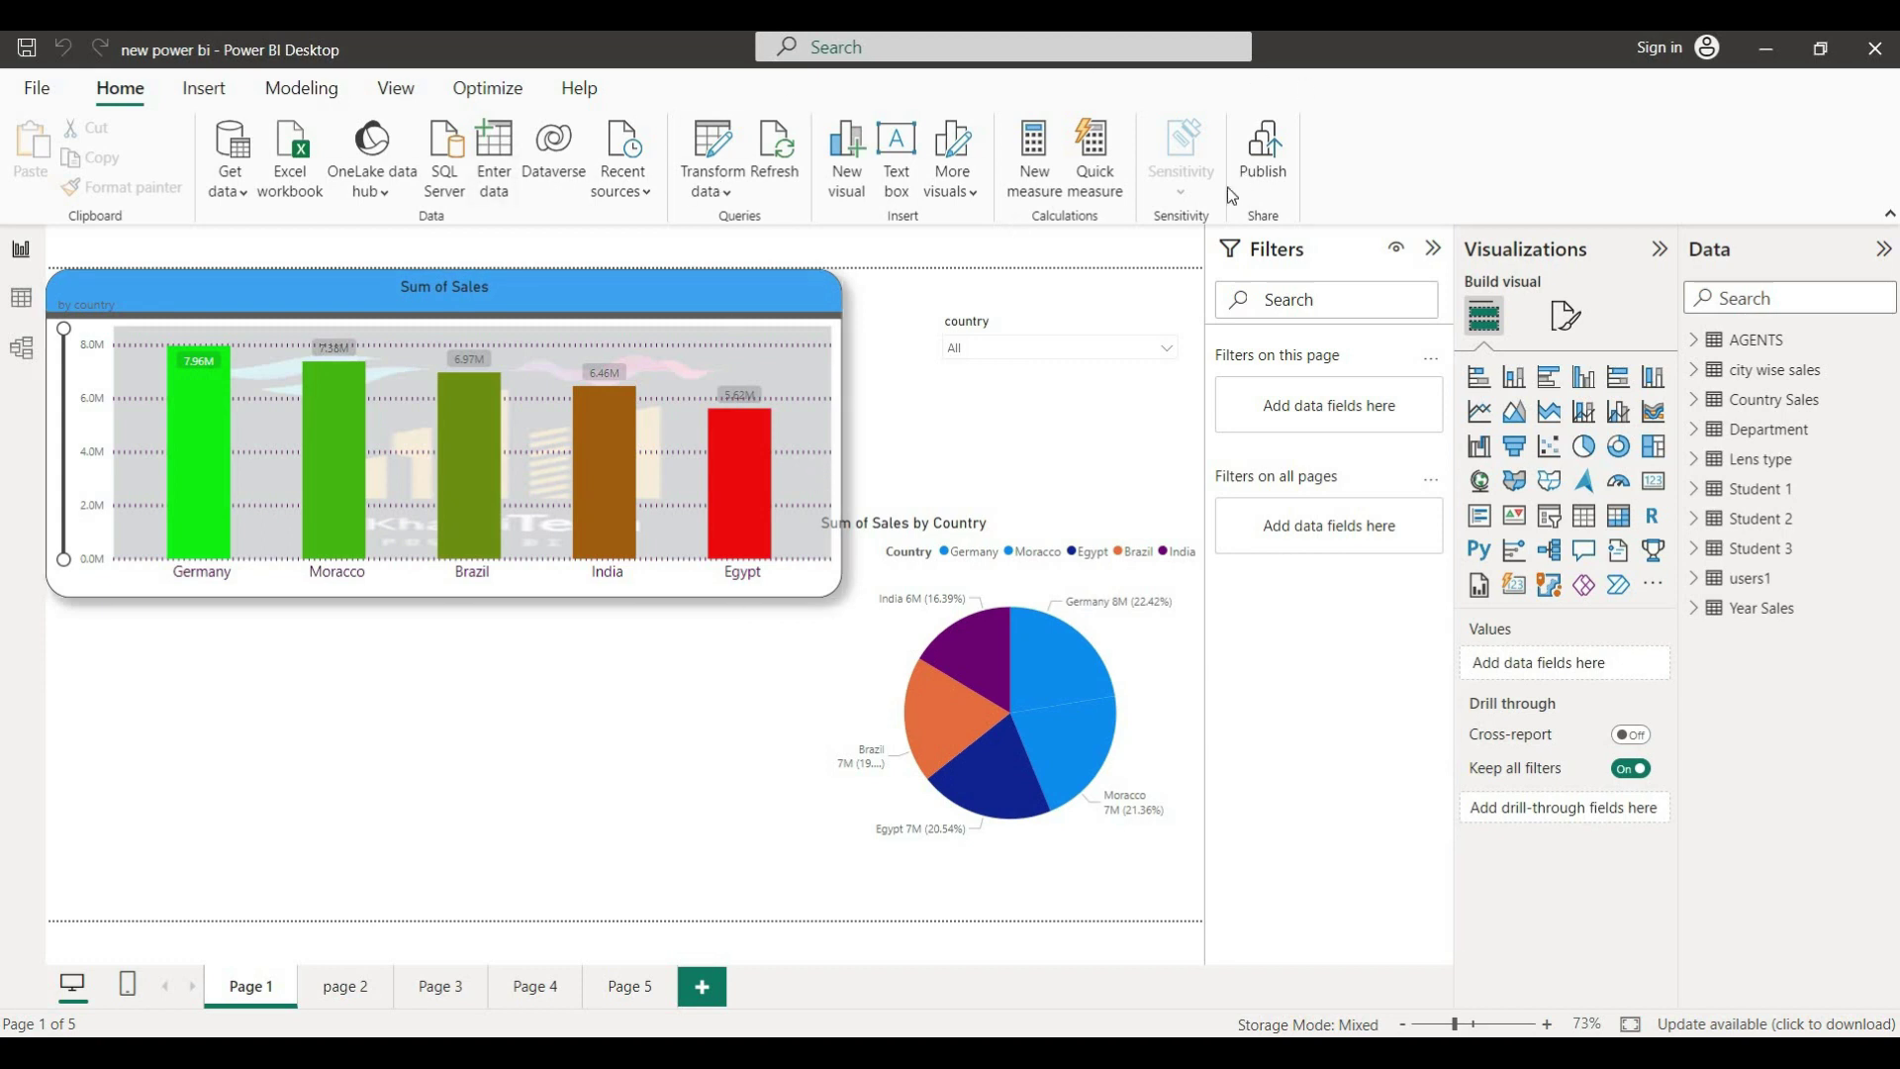
{"action": "left_click", "coordinate": [1282, 166]}
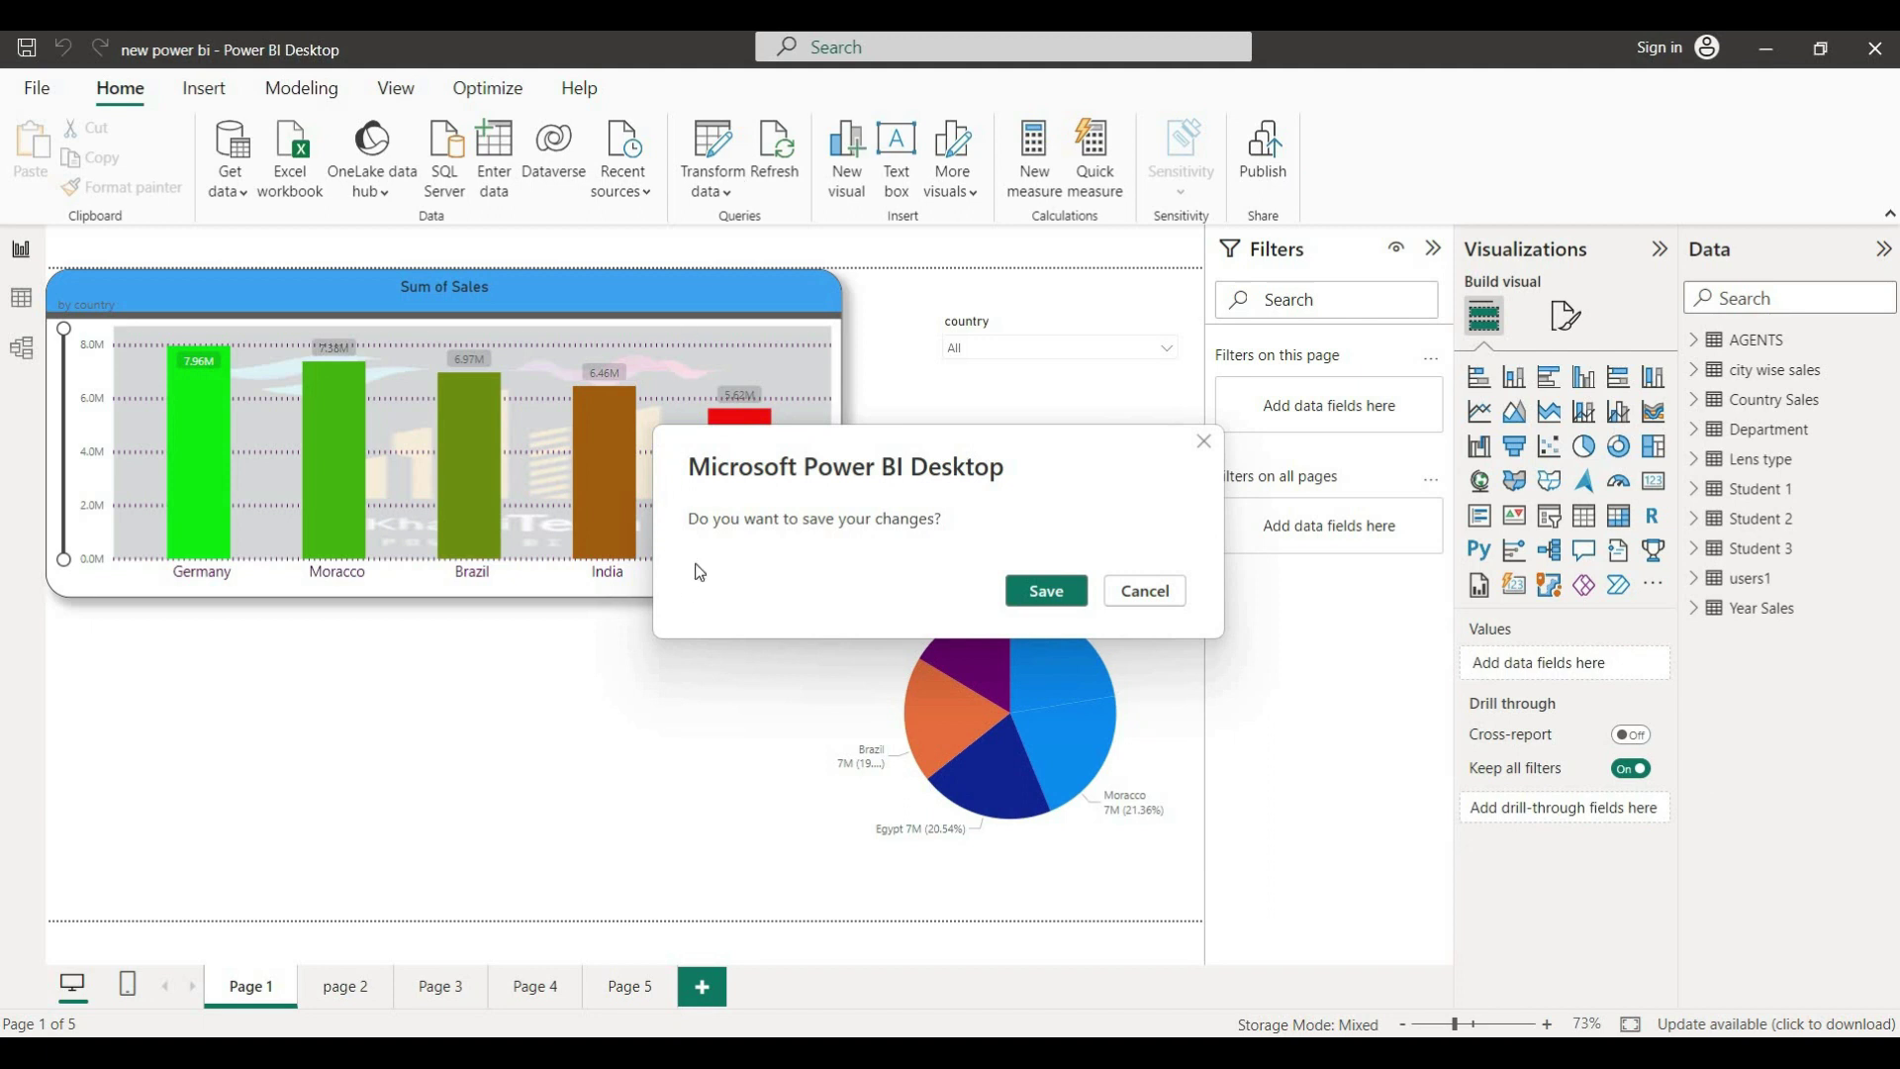
{"action": "left_click", "coordinate": [1051, 596]}
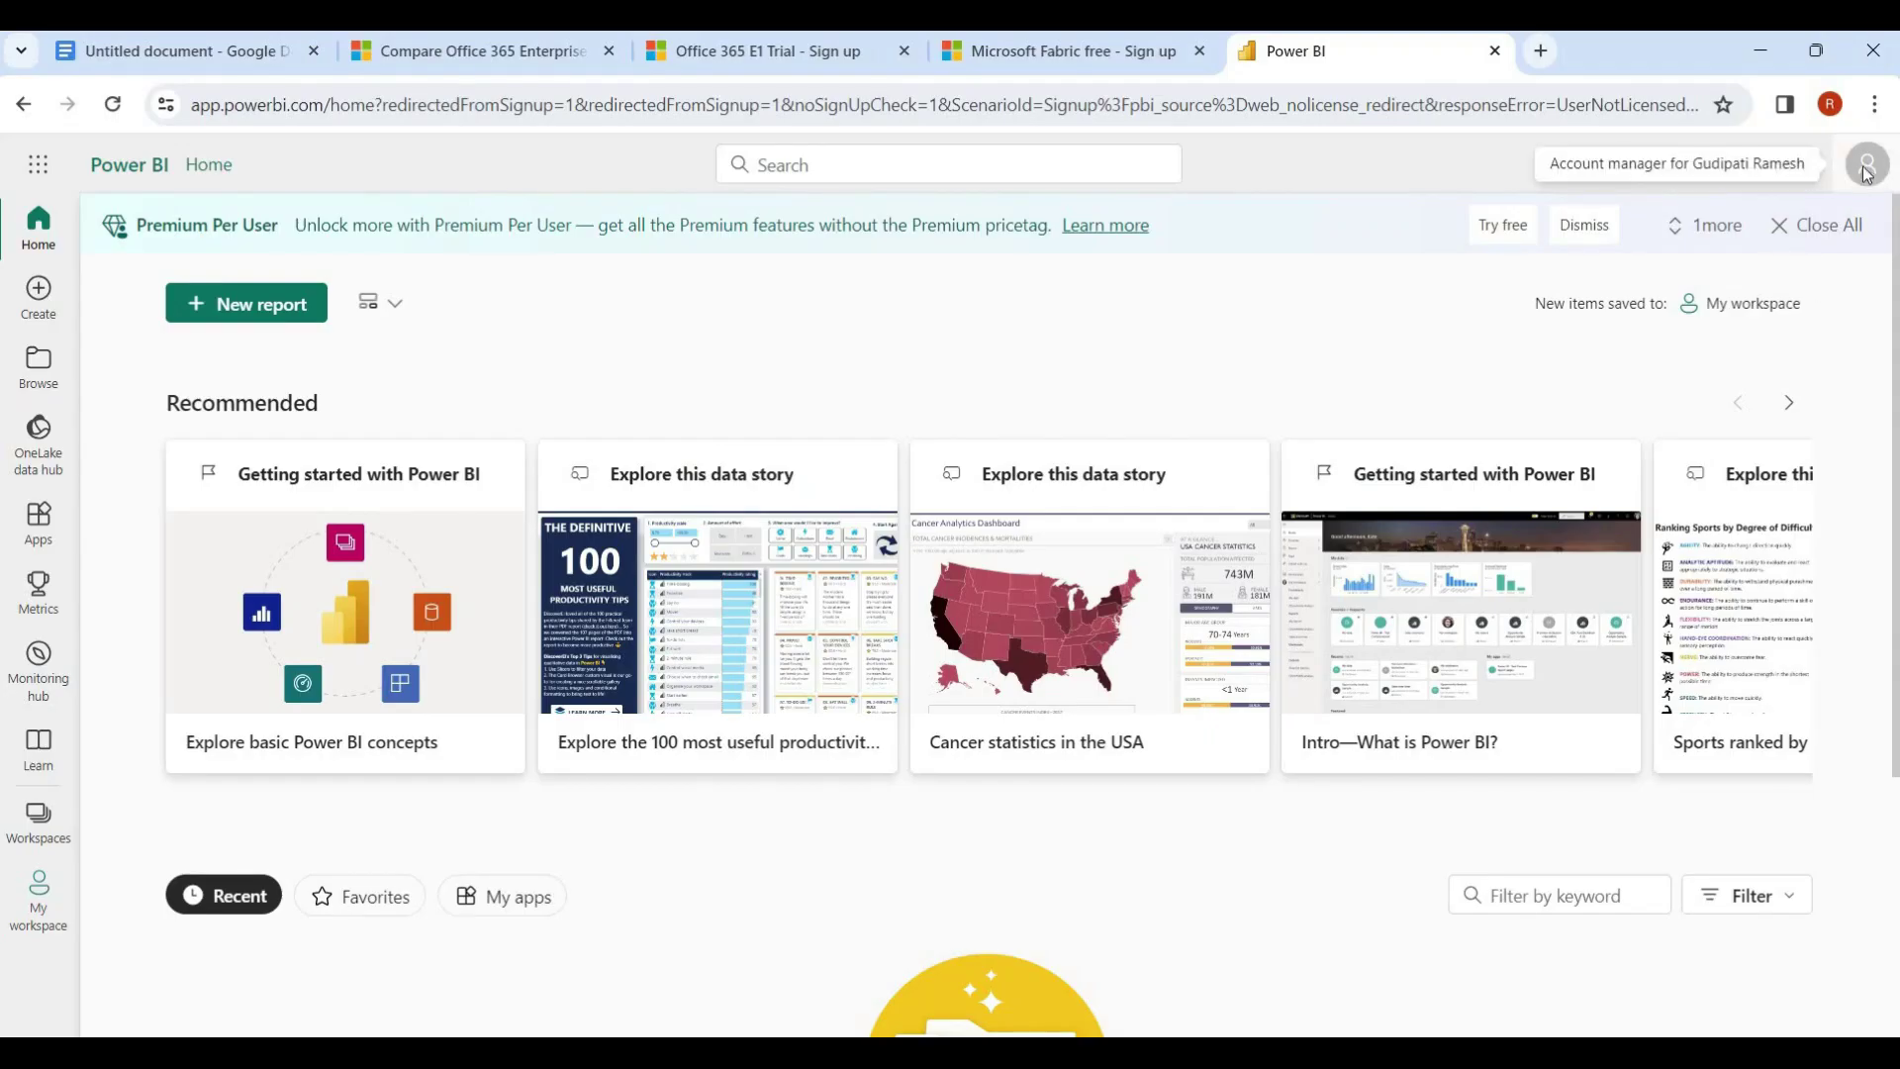
Copy the account e-mail from the Power BI account details and submit it in Desktop's sign-in prompt.
{"action": "left_click", "coordinate": [1867, 164]}
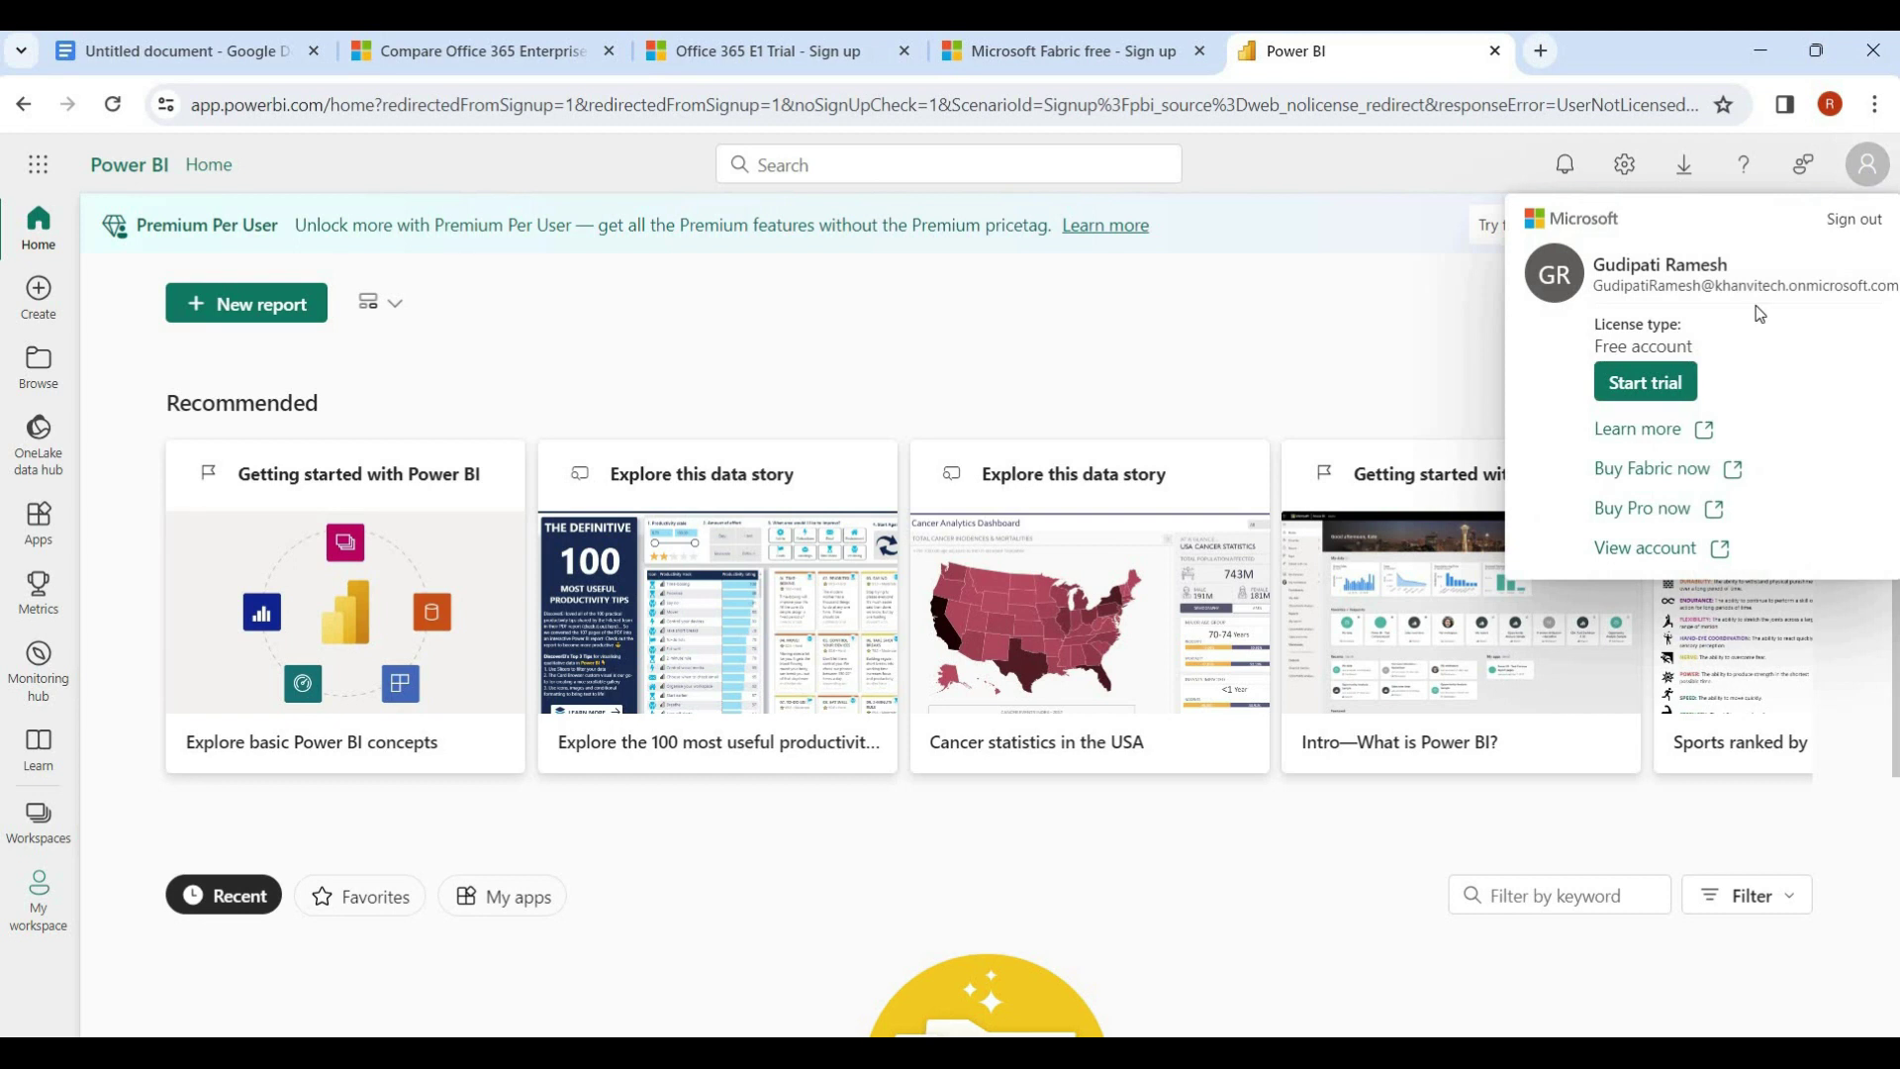
{"action": "double_click", "coordinate": [1784, 285]}
{"action": "triple_click", "coordinate": [1803, 287]}
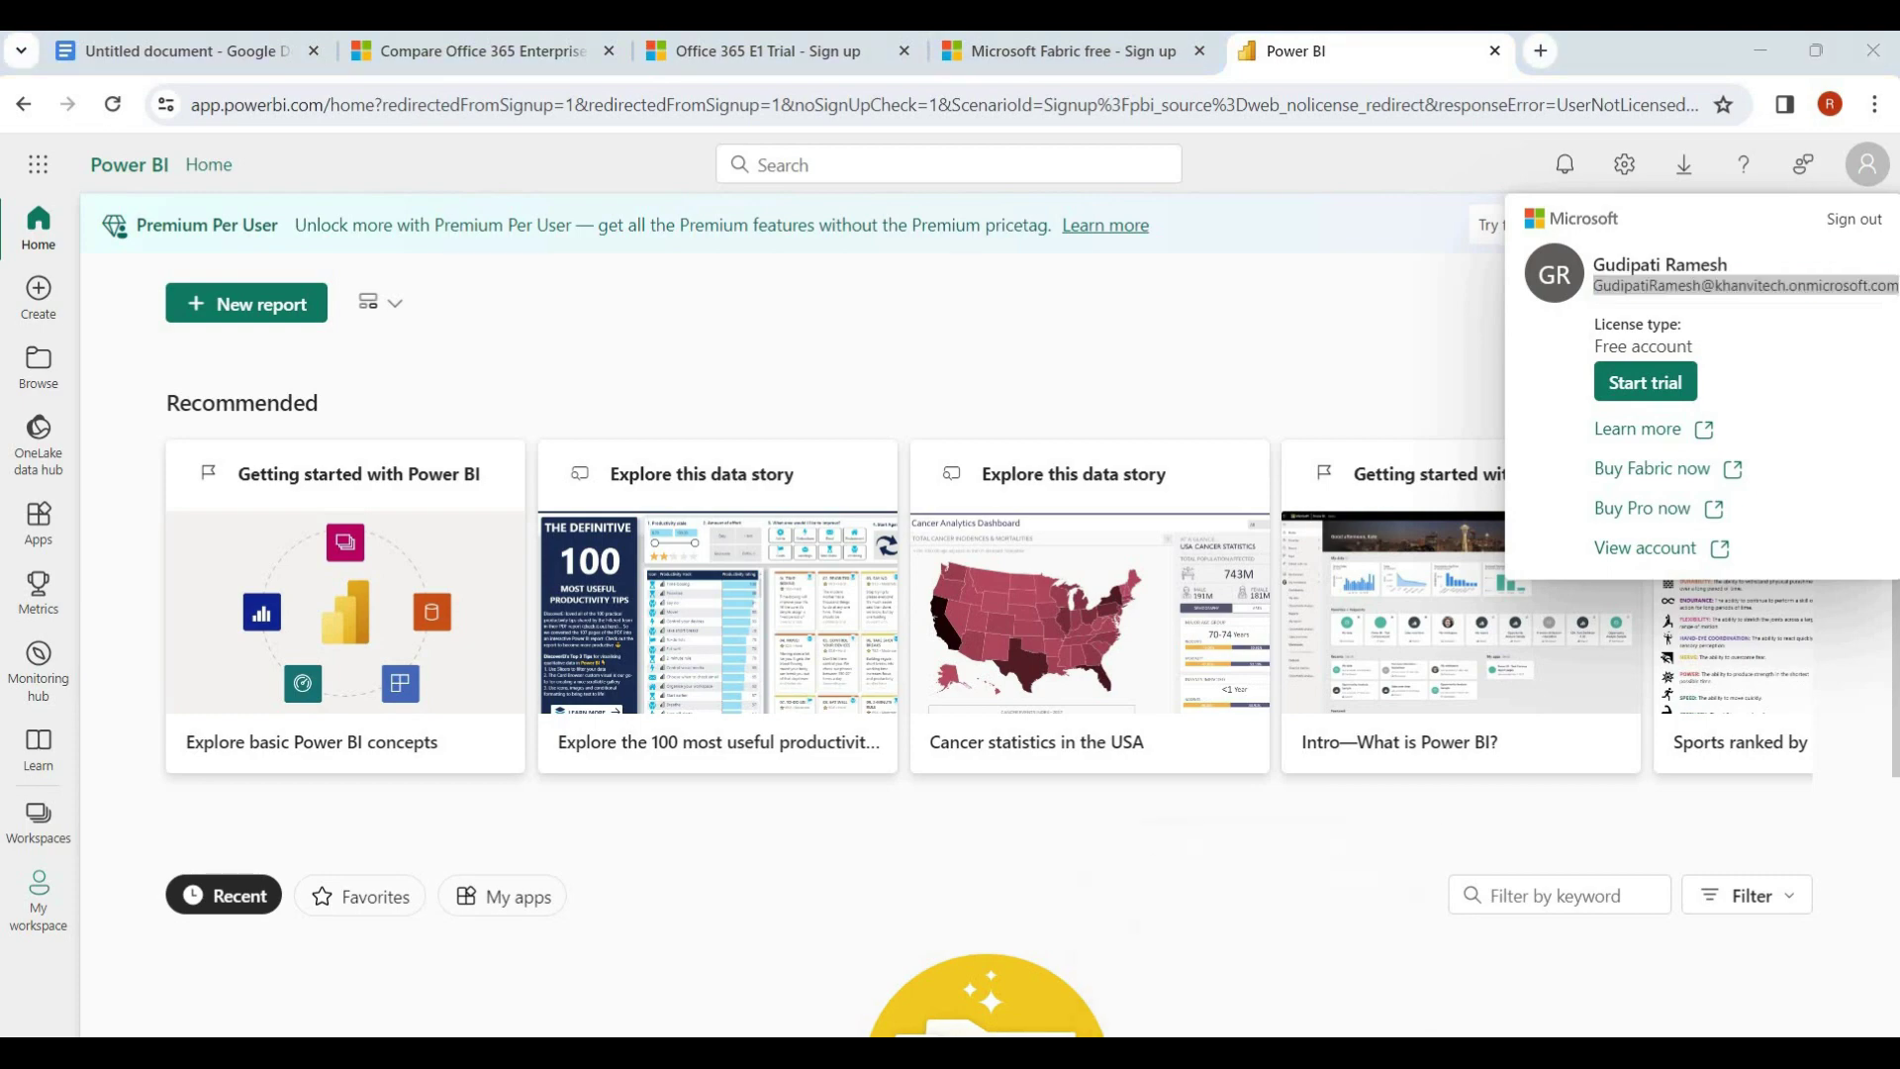
{"action": "key", "text": "alt+Tab"}
{"action": "key", "text": "ctrl+v"}
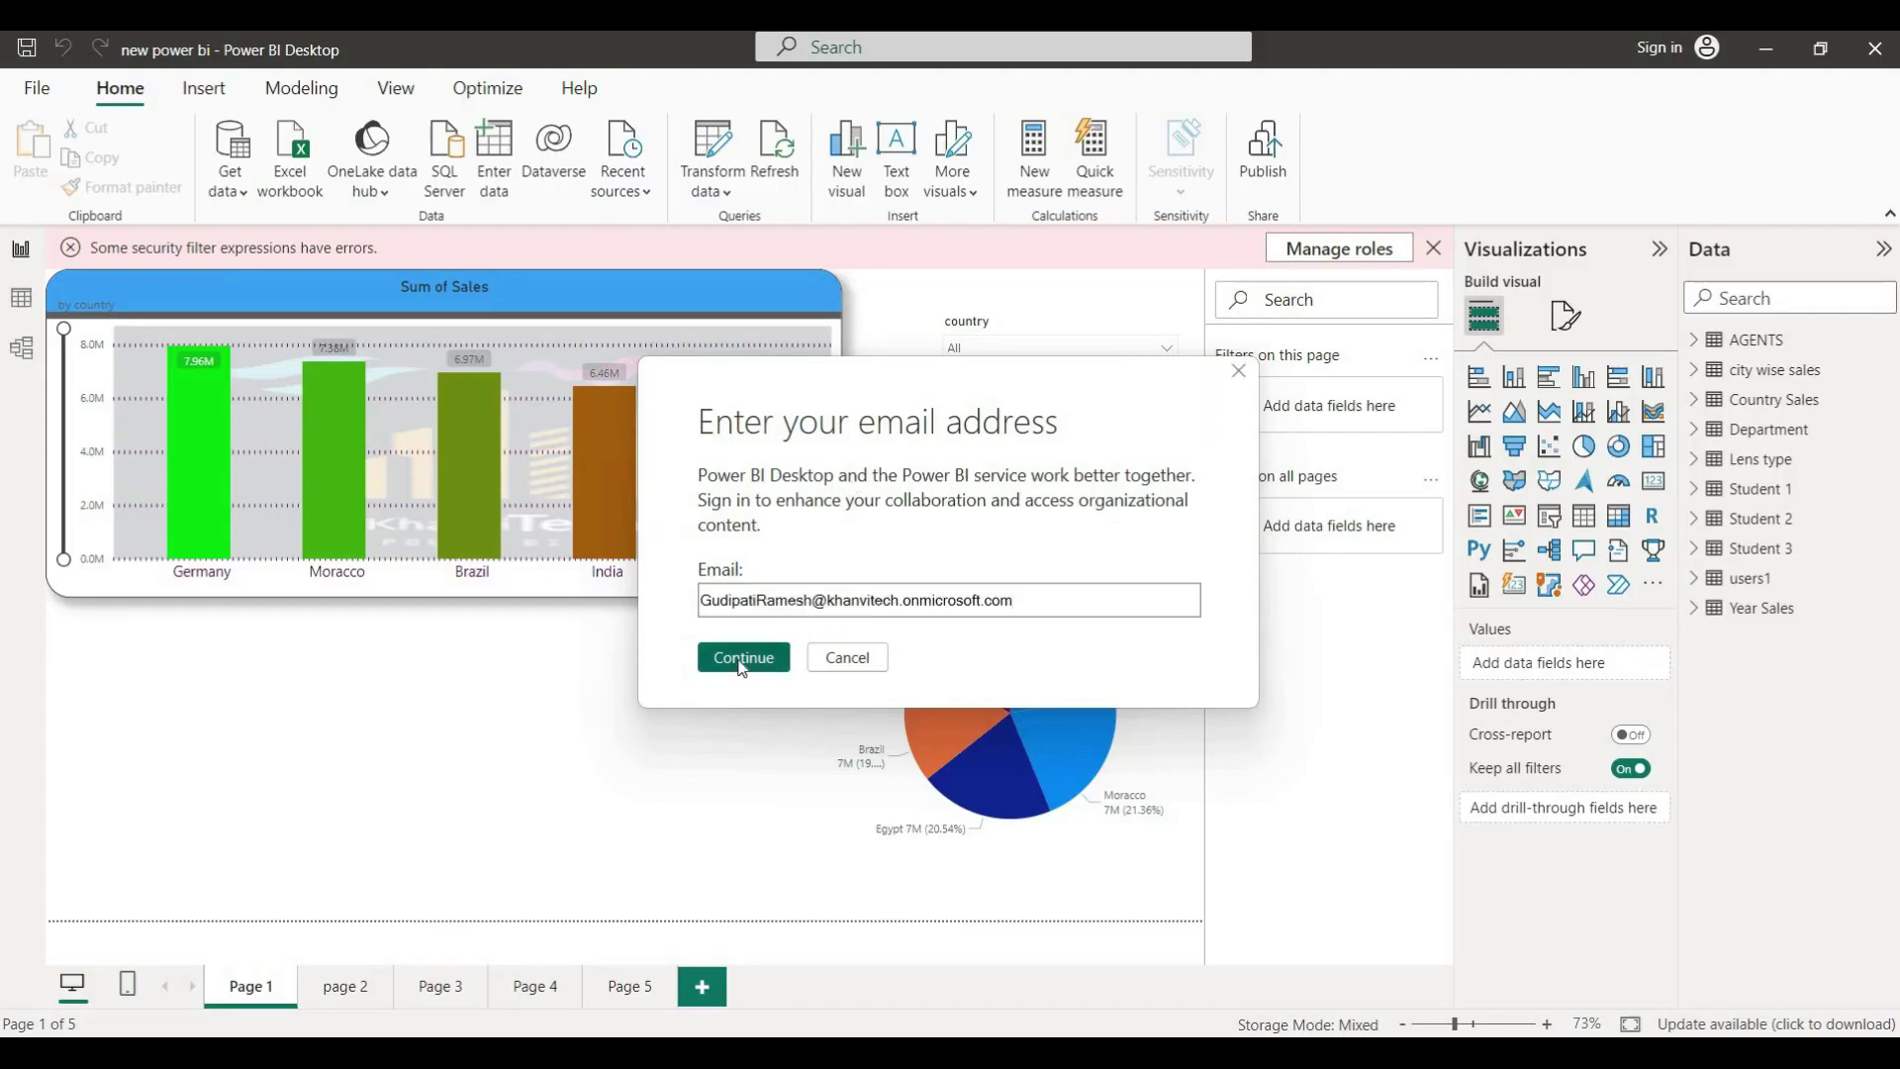
{"action": "left_click", "coordinate": [743, 658]}
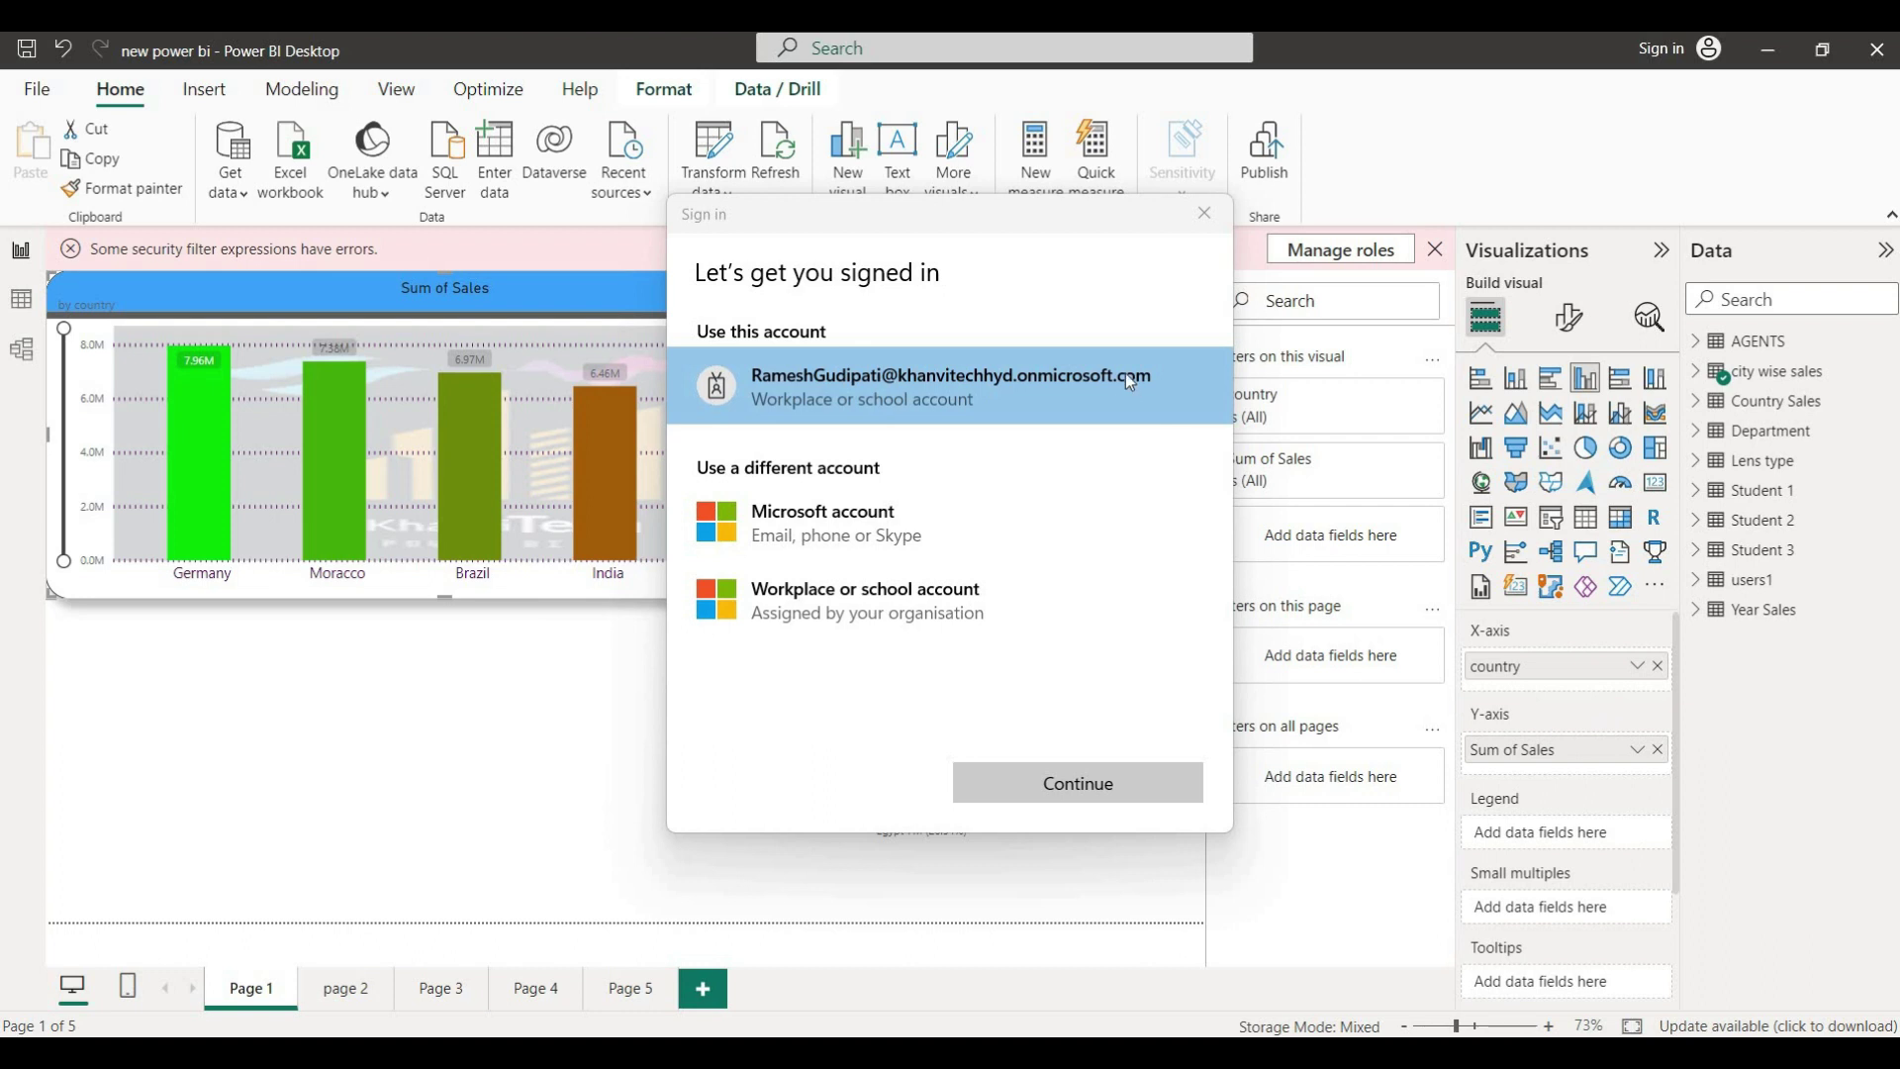
Choose 'Workplace or school account' instead of the listed account and continue.
{"action": "left_click", "coordinate": [808, 408]}
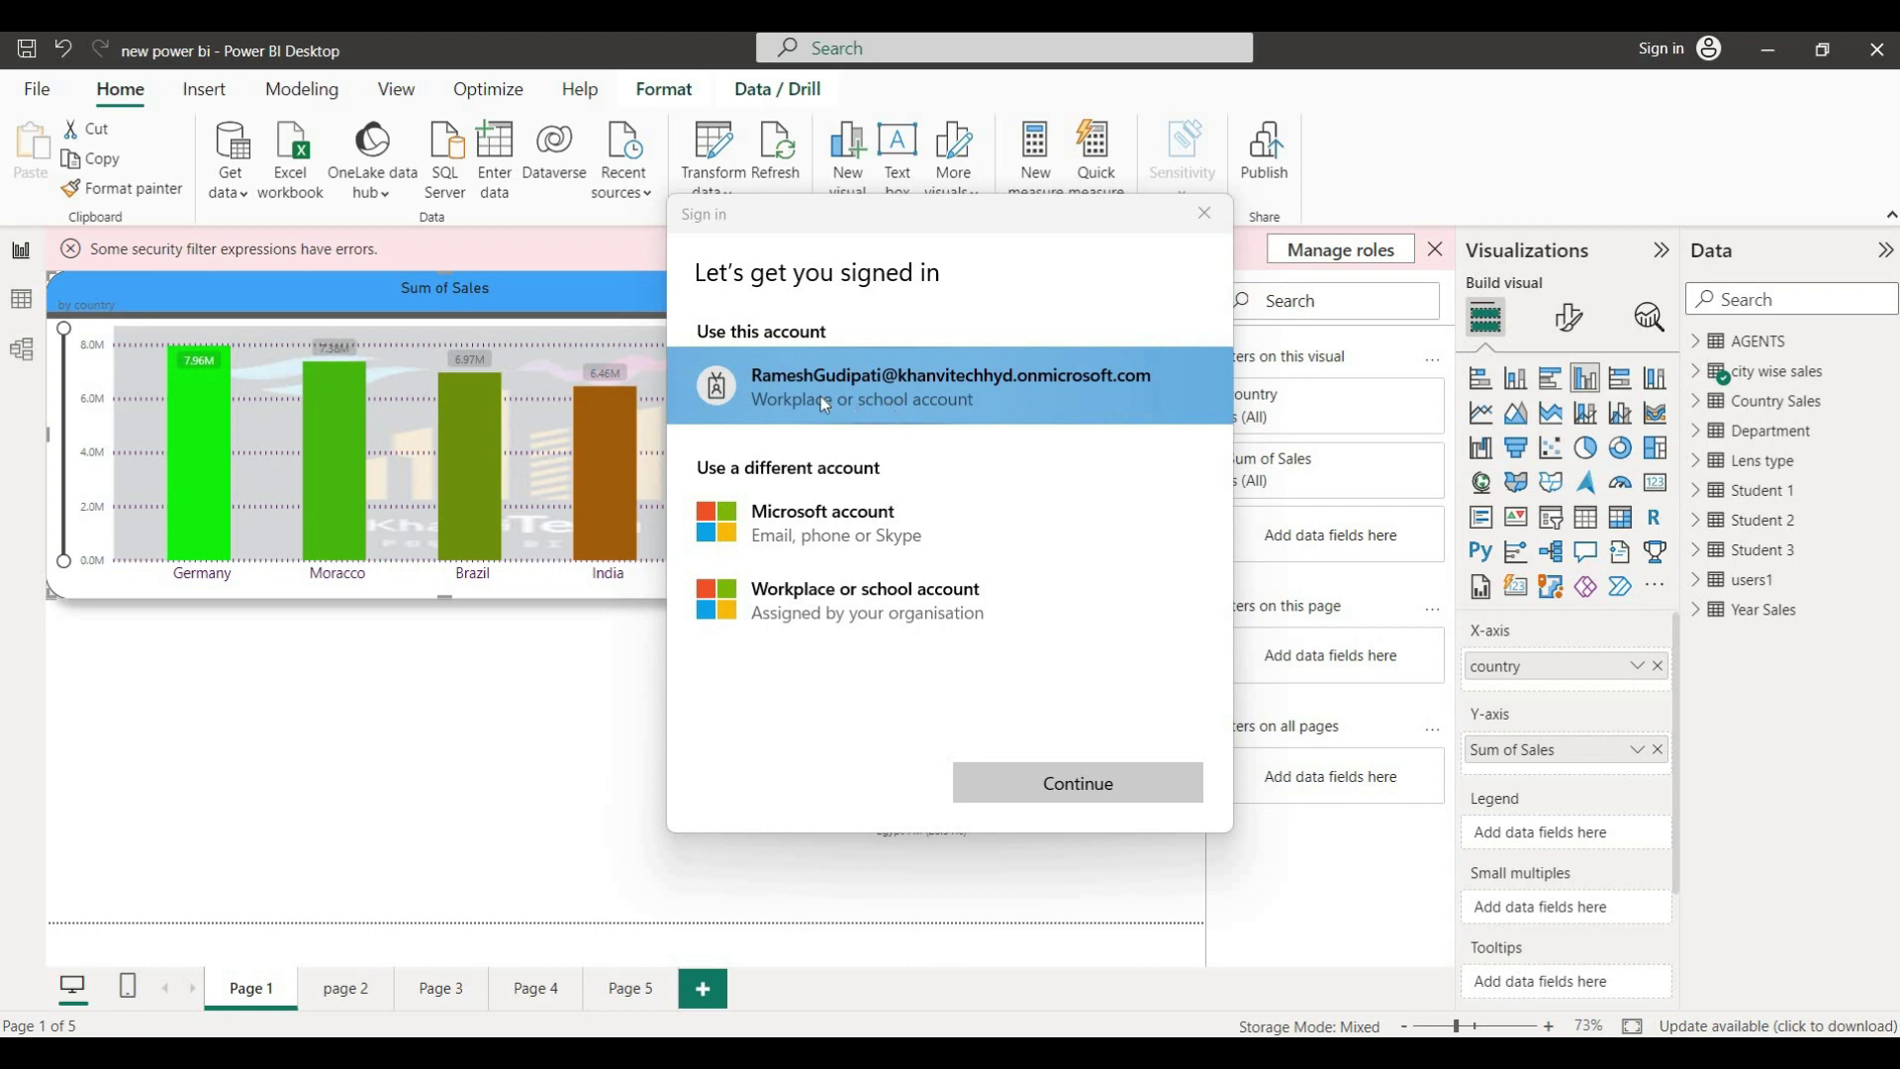
{"action": "left_click", "coordinate": [1144, 429]}
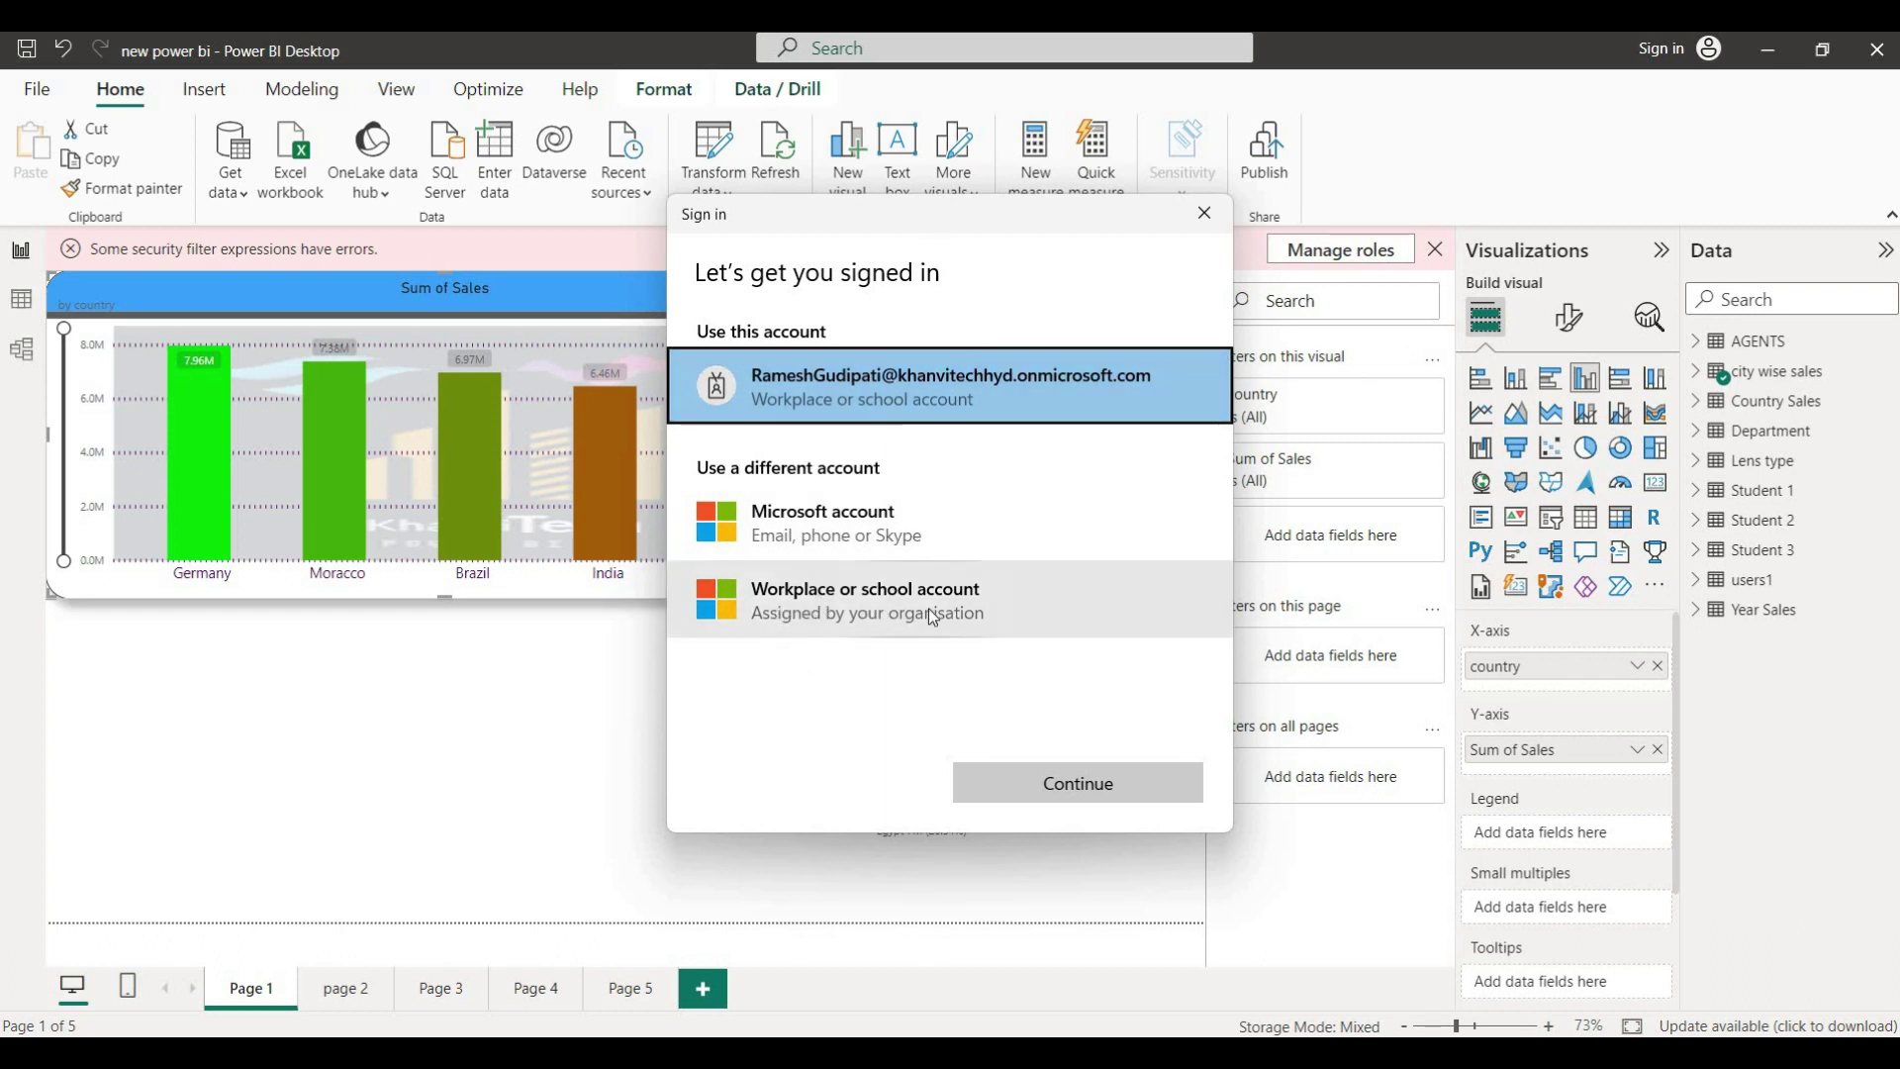
{"action": "left_click", "coordinate": [857, 608]}
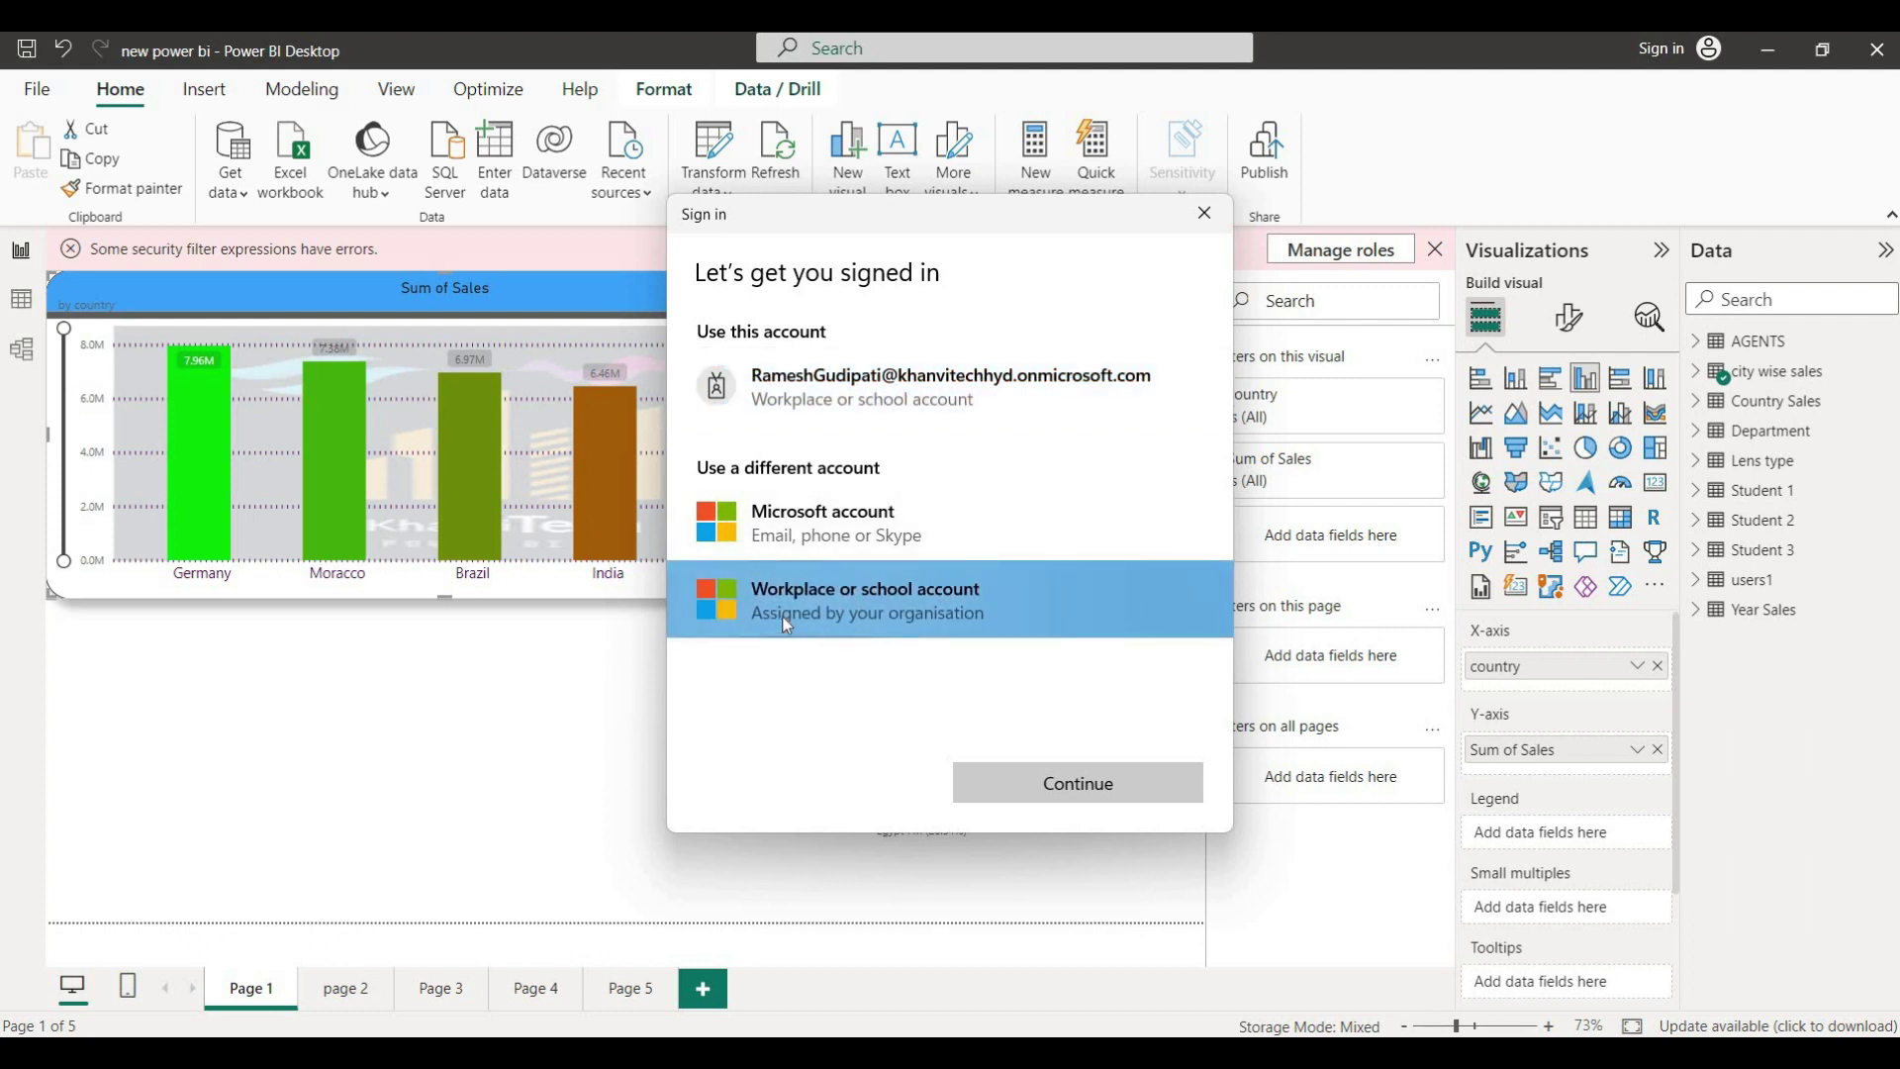
{"action": "left_click", "coordinate": [1036, 783]}
{"action": "left_click", "coordinate": [1035, 774]}
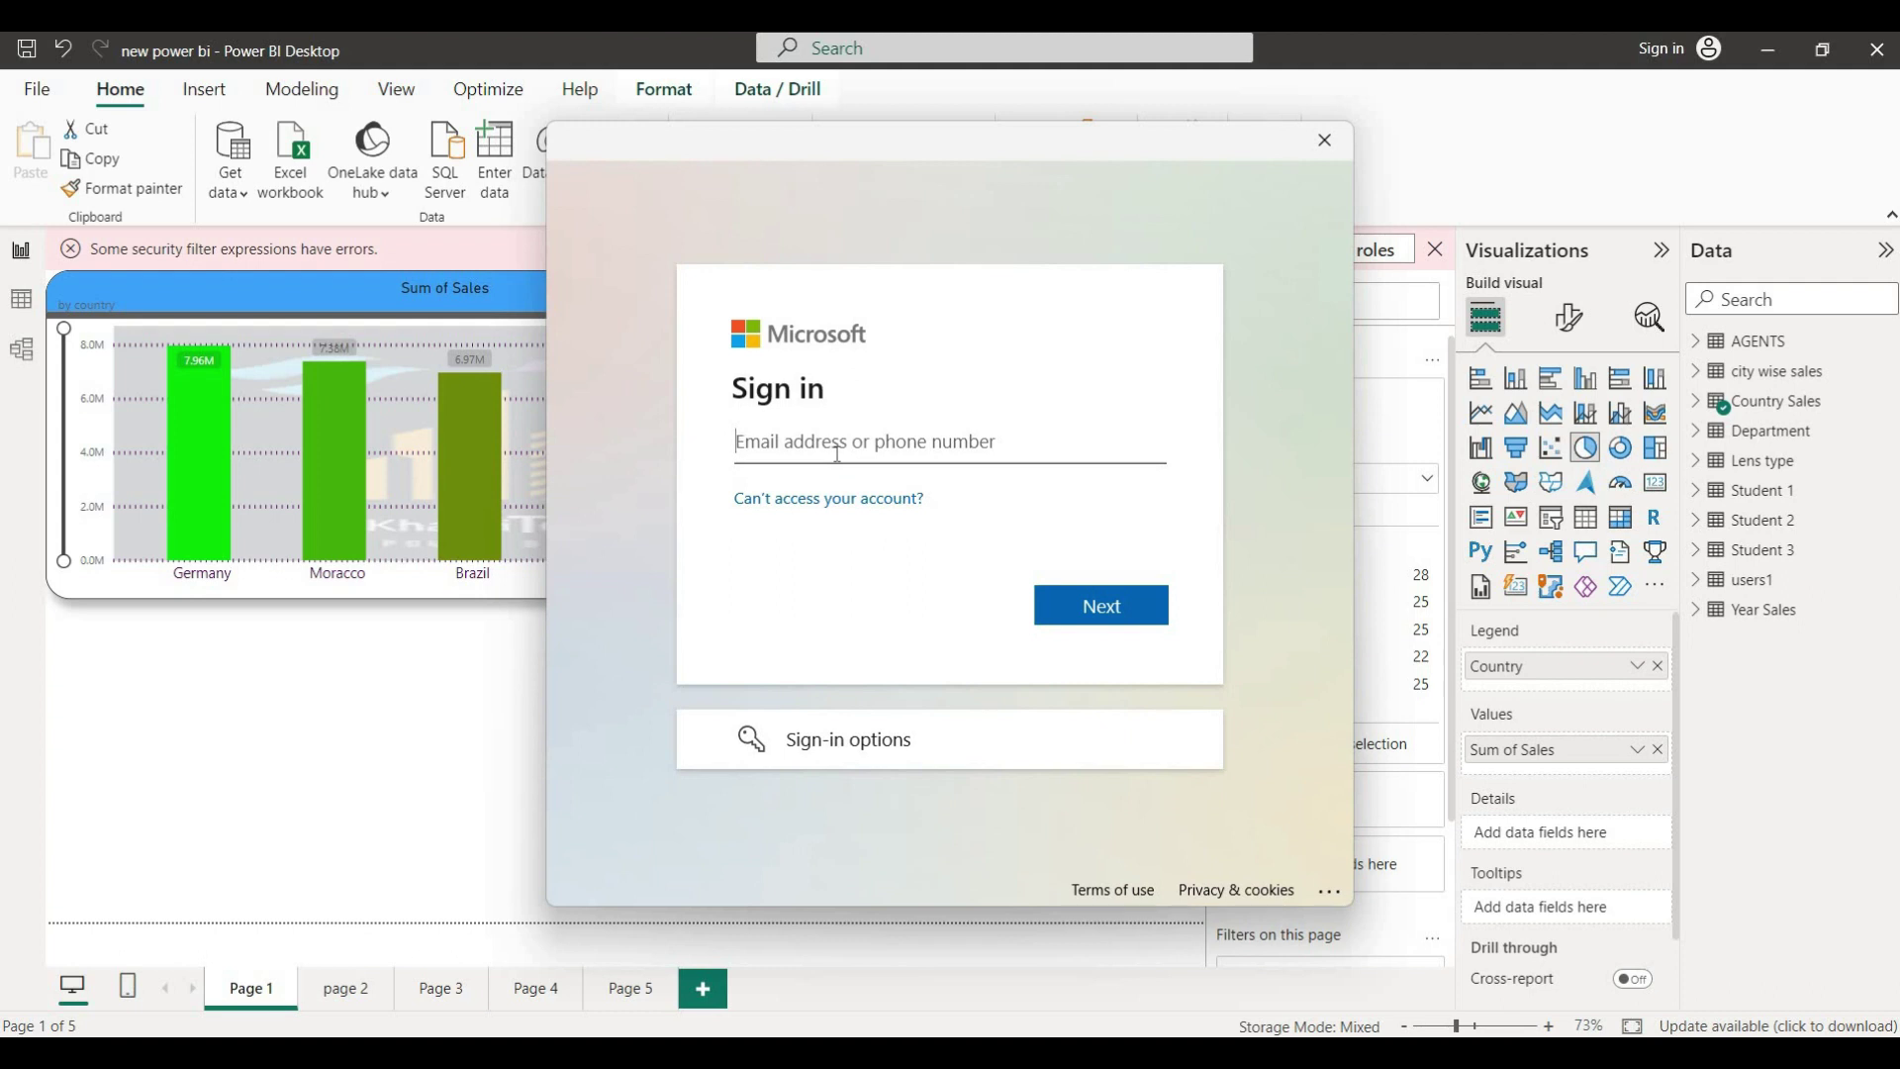
Sign in with the account e-mail and password, then dismiss the 'You're all ready' message.
{"action": "key", "text": "ctrl+v"}
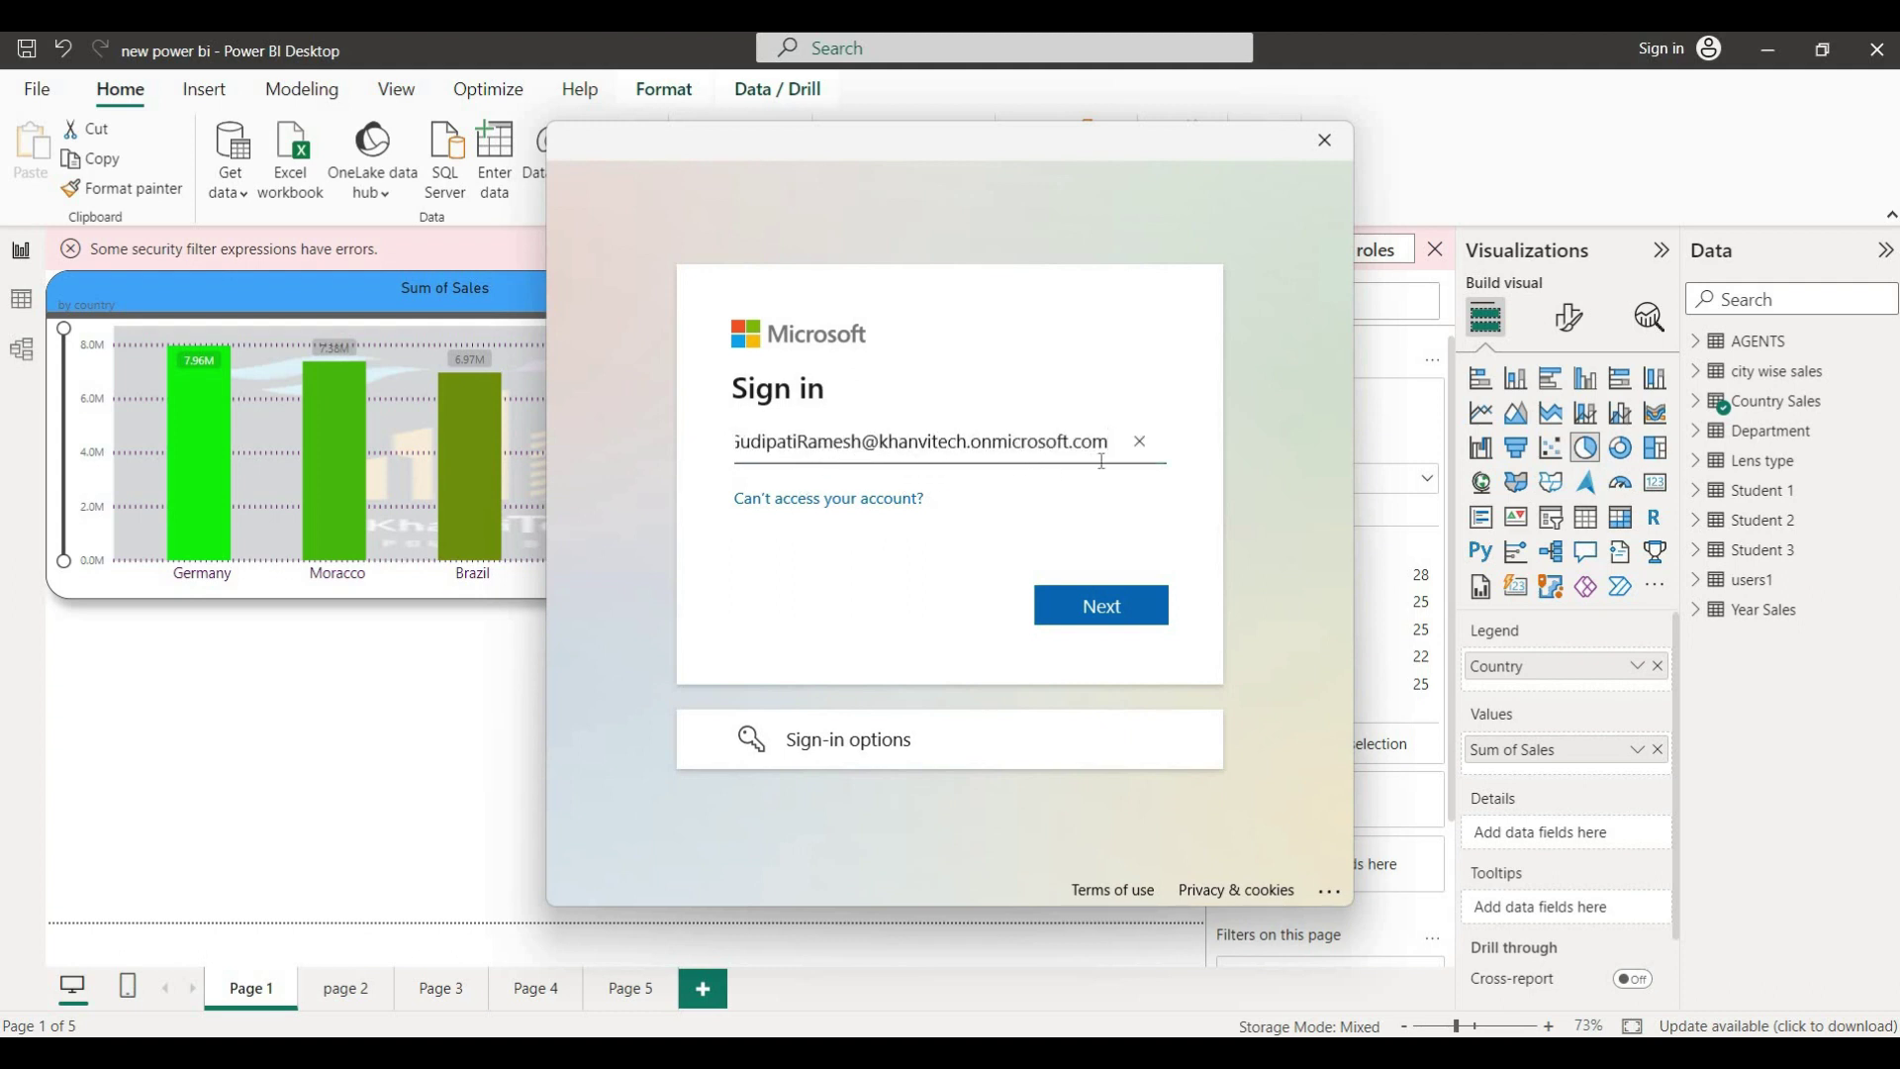
{"action": "left_click", "coordinate": [1103, 601]}
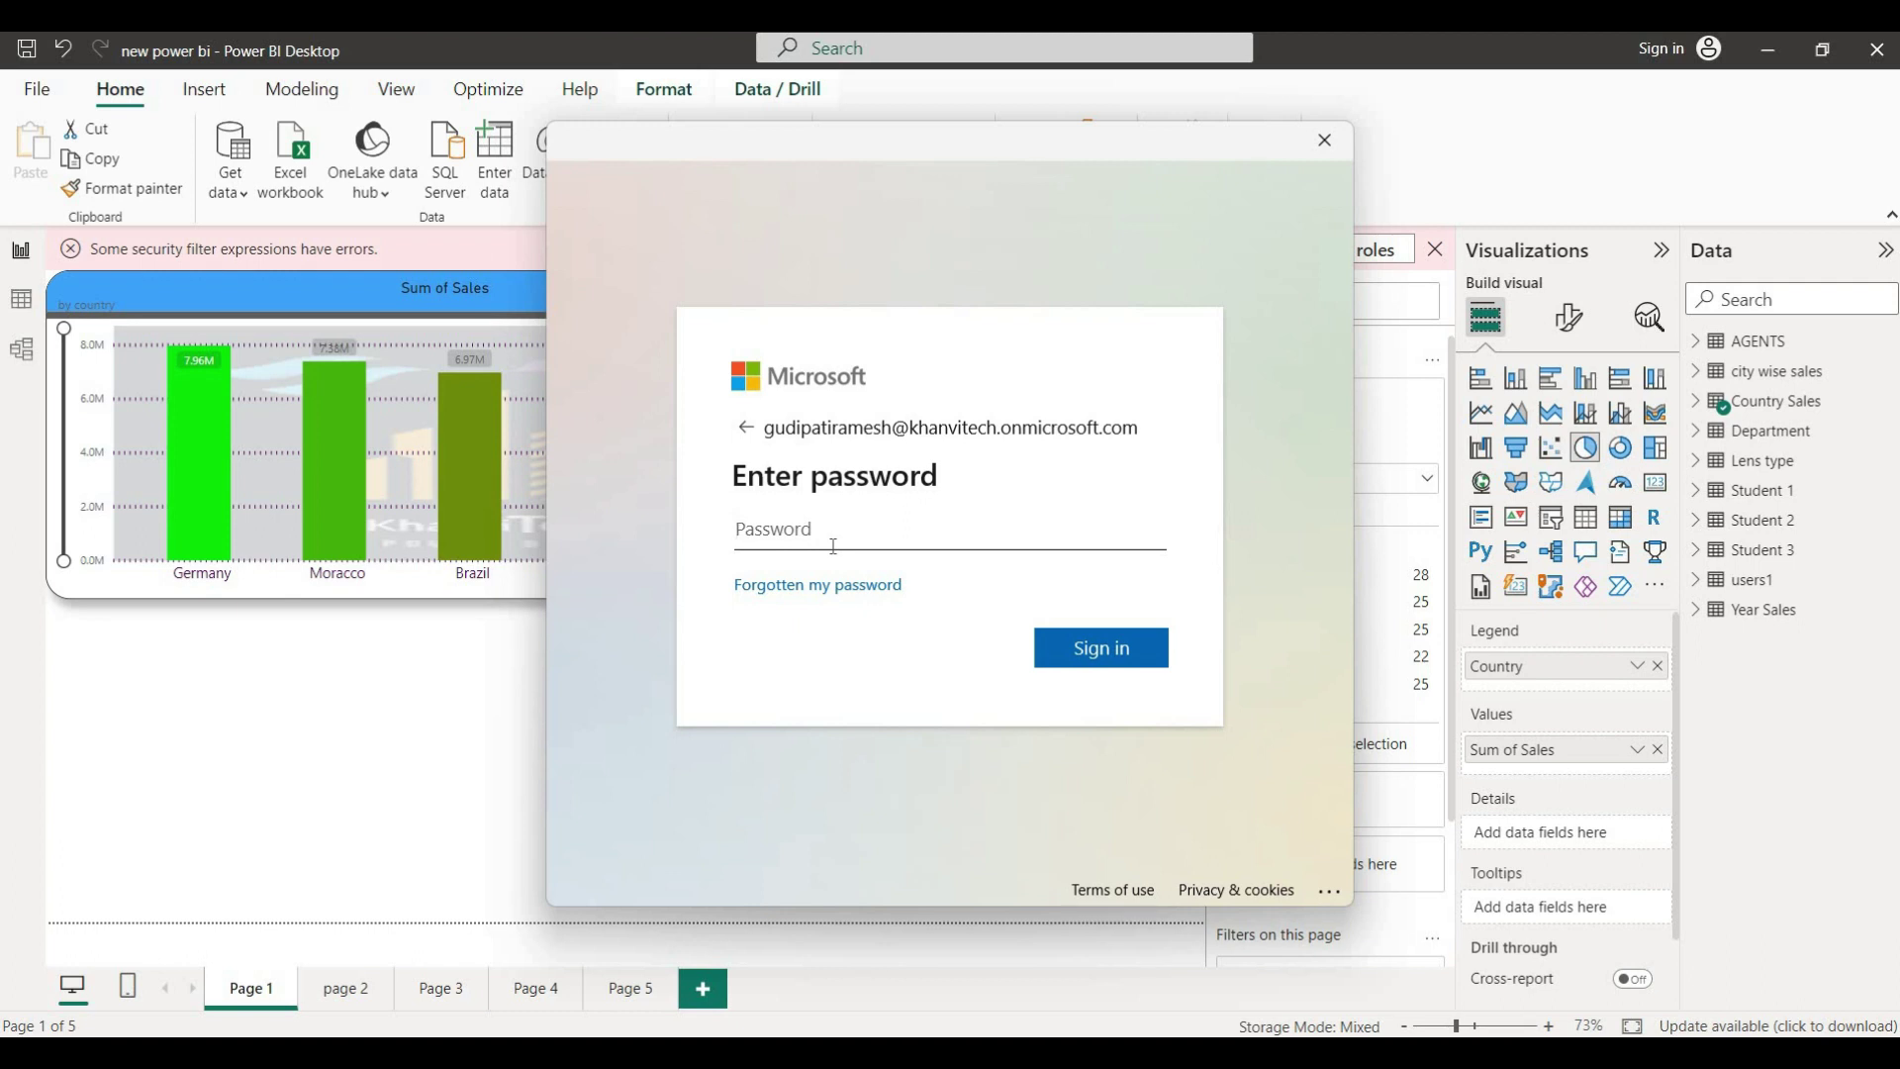
{"action": "key", "text": "Caps_Lock"}
{"action": "type", "text": "*"}
{"action": "key", "text": "Caps_Lock"}
{"action": "type", "text": "*****"}
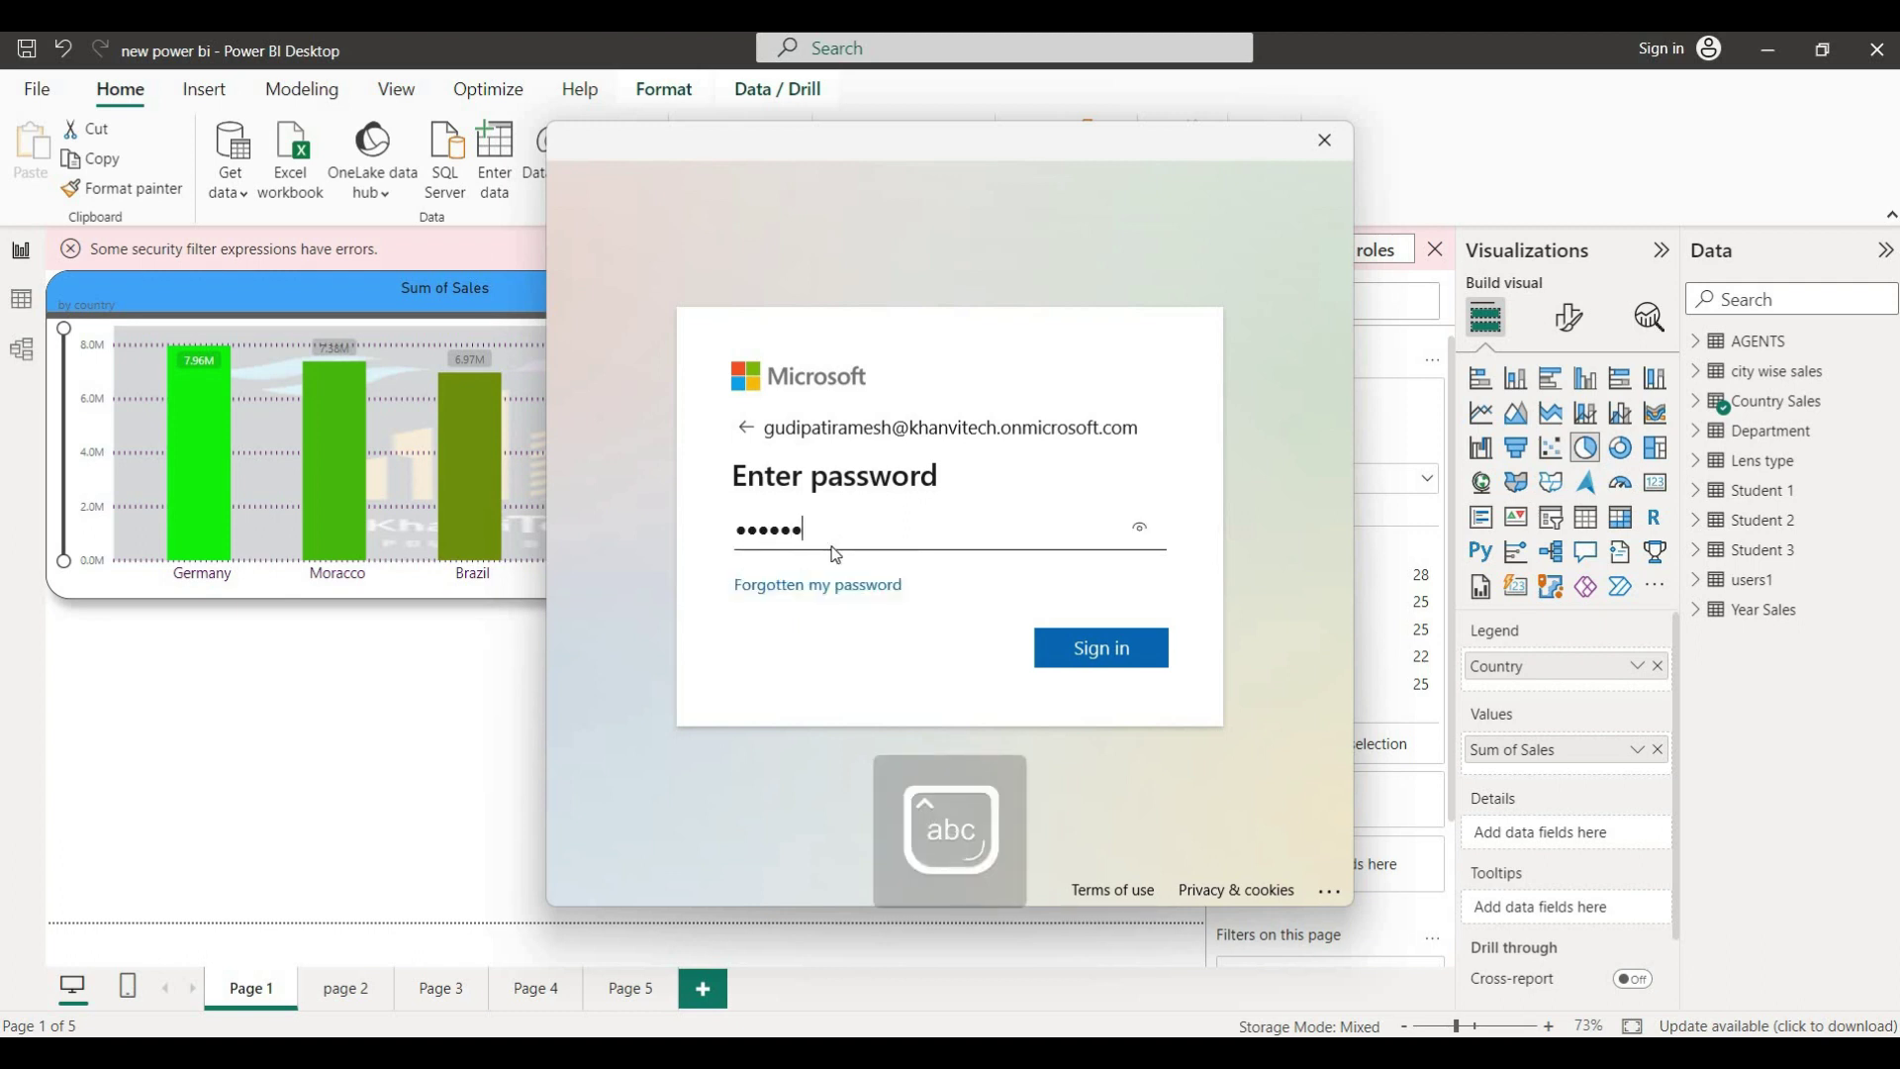
{"action": "type", "text": "*****"}
{"action": "left_click", "coordinate": [1158, 653]}
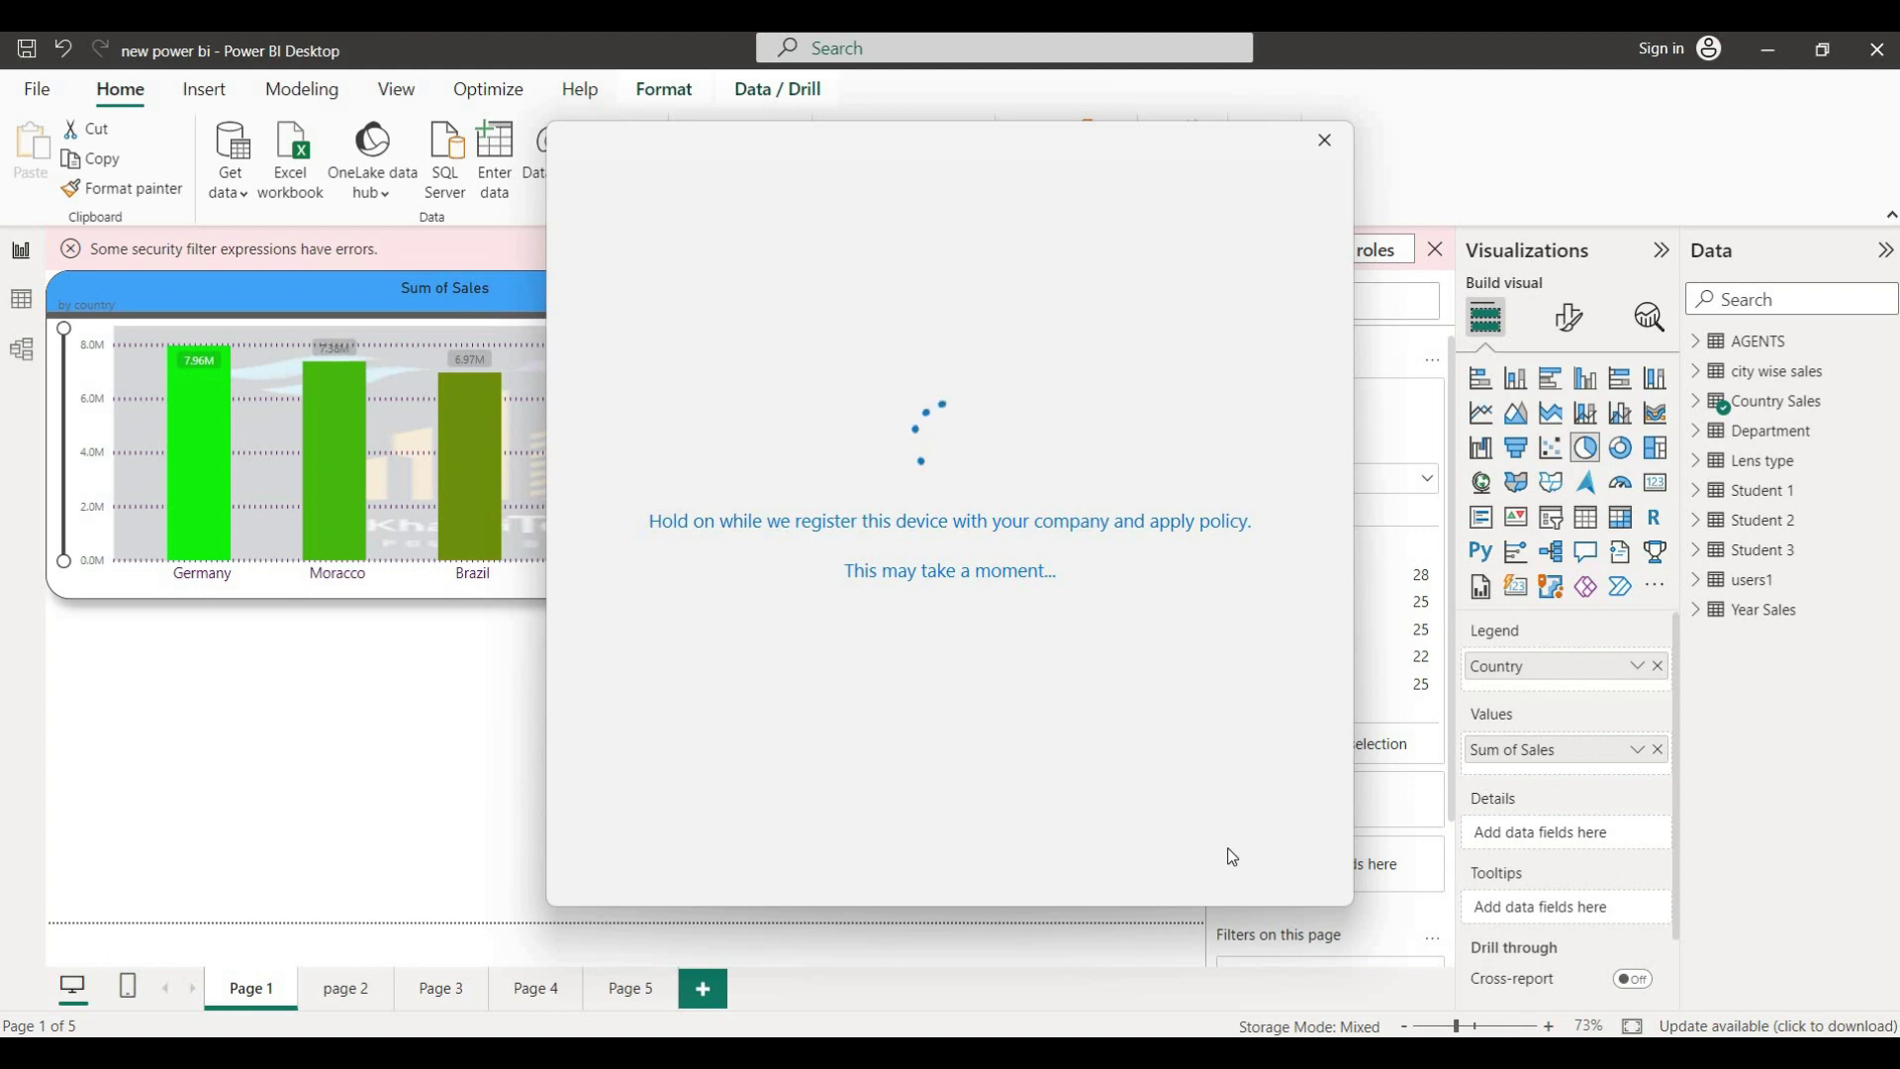
{"action": "left_click", "coordinate": [1231, 851]}
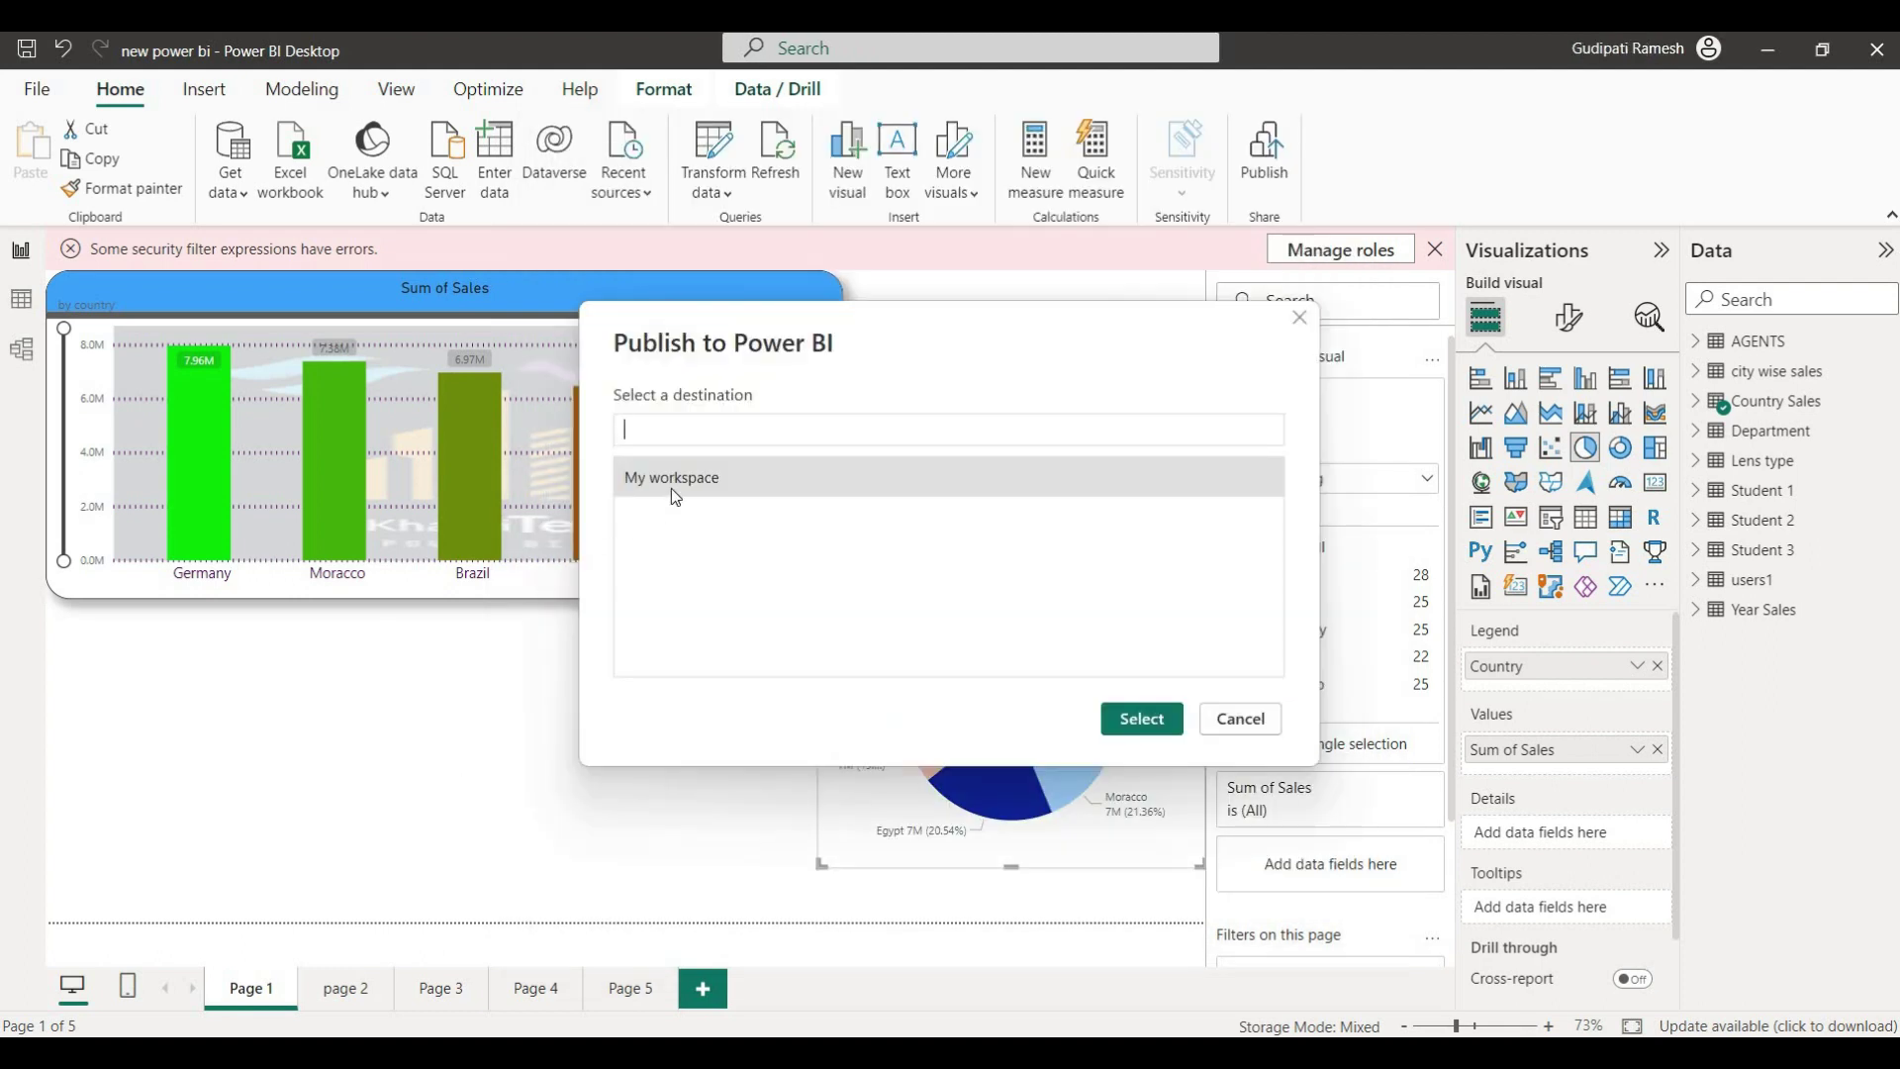
Publish 'new power bi' to My workspace, then close the browser's account details panel.
{"action": "double_click", "coordinate": [689, 480]}
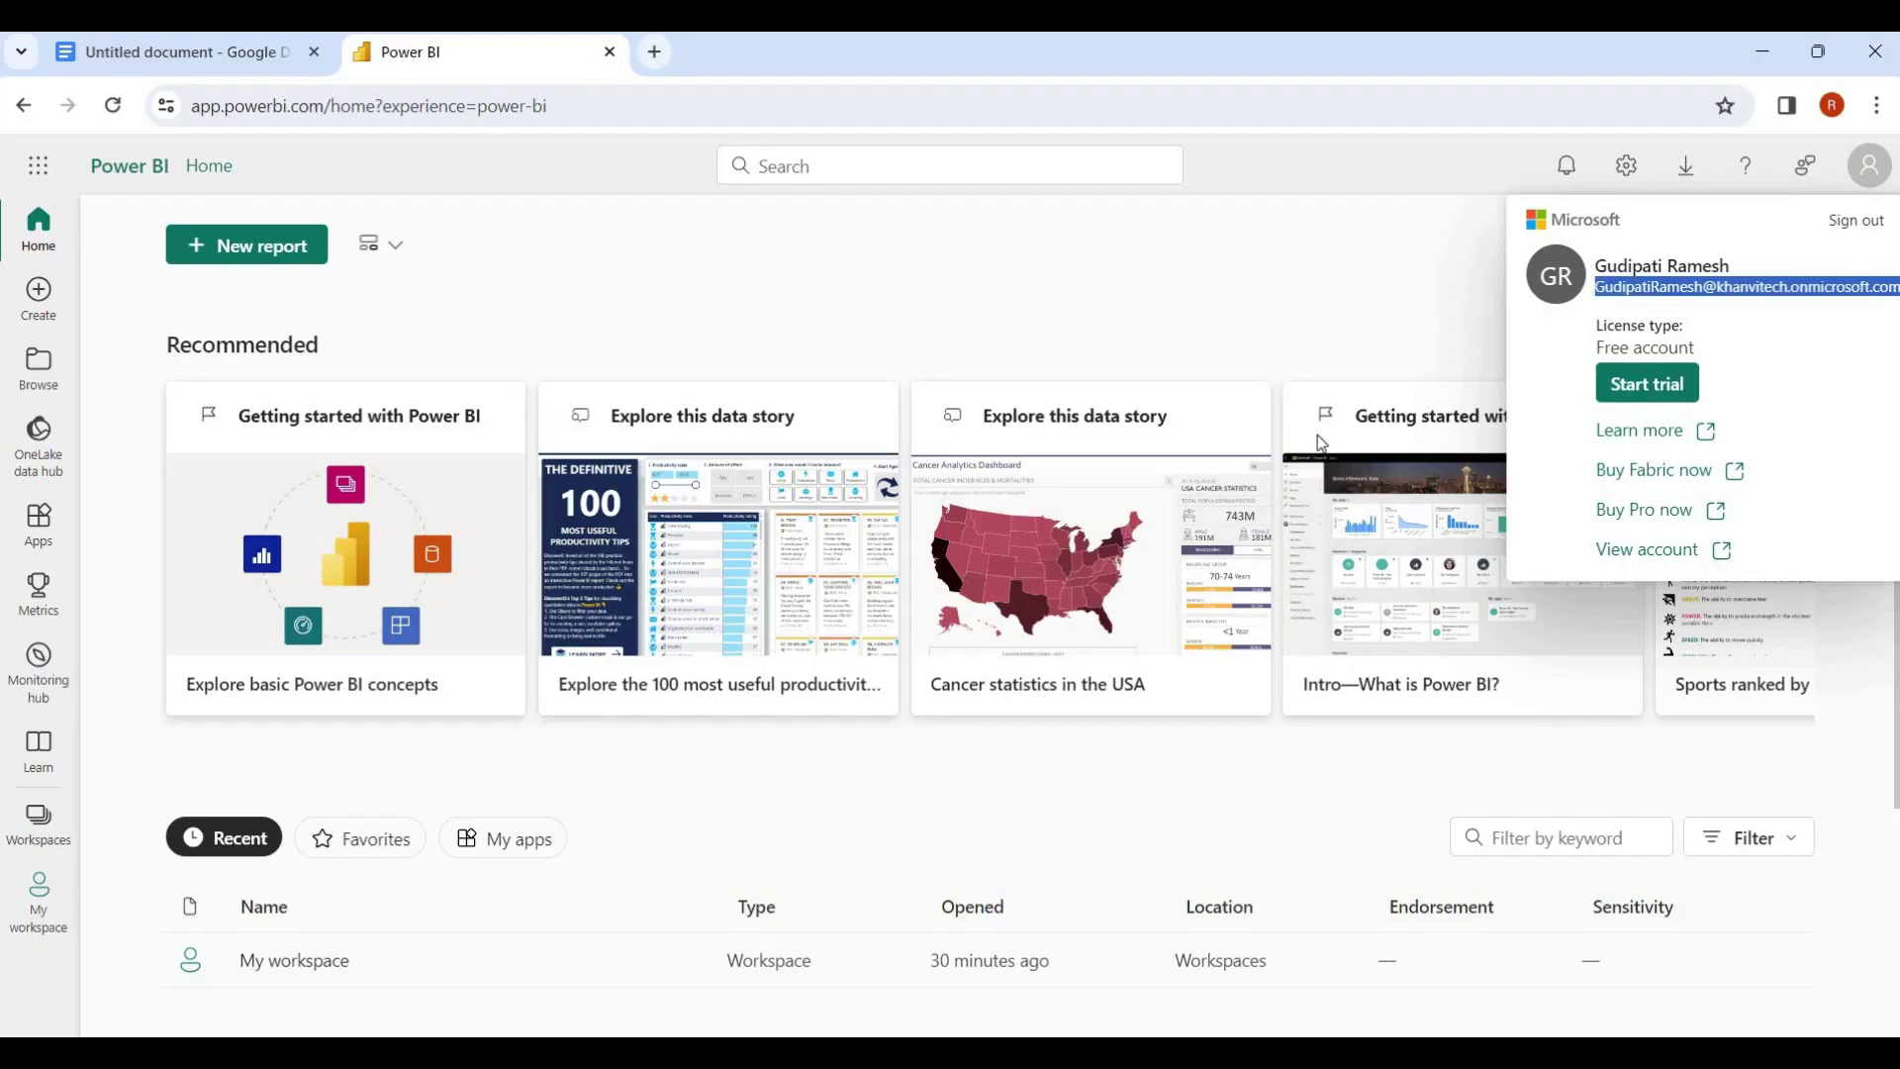
{"action": "left_click", "coordinate": [557, 313]}
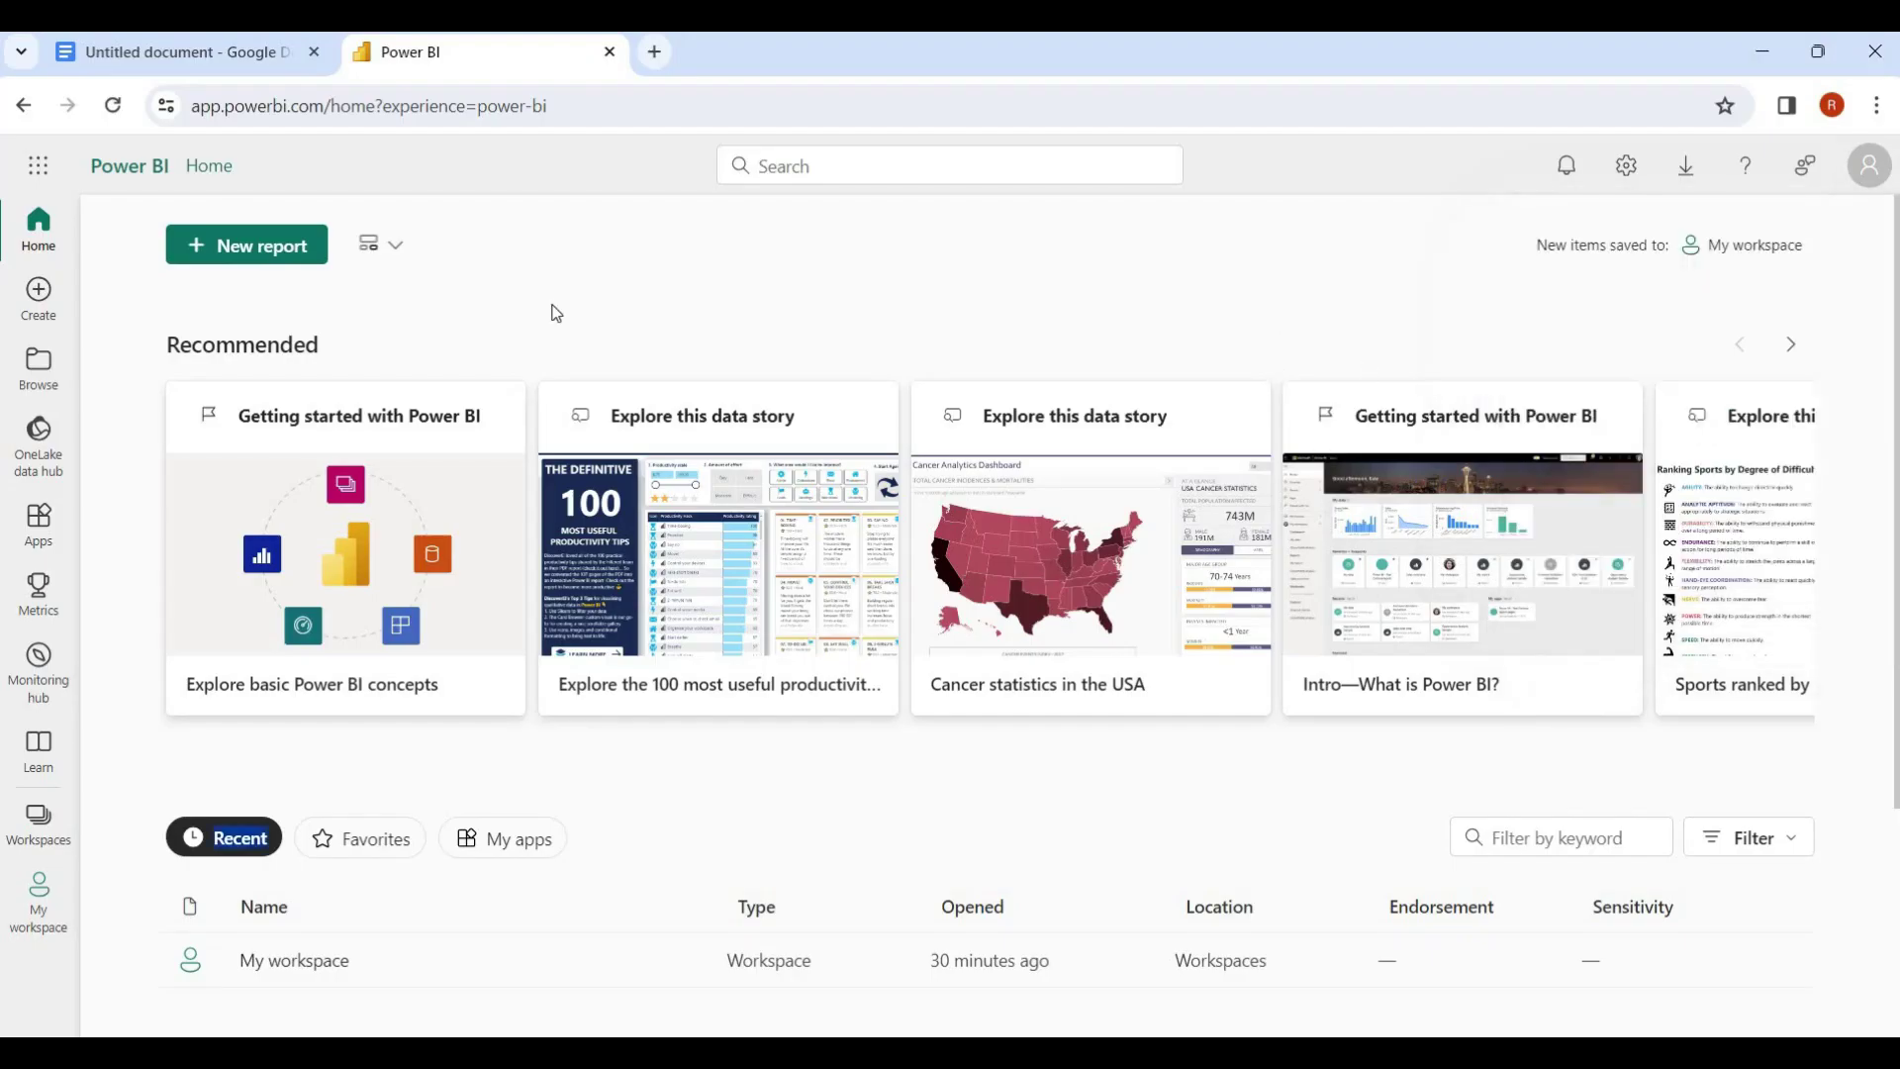
Reload Power BI, go to My workspace under Workspaces, and open the 'new power bi' report.
{"action": "left_click", "coordinate": [113, 106]}
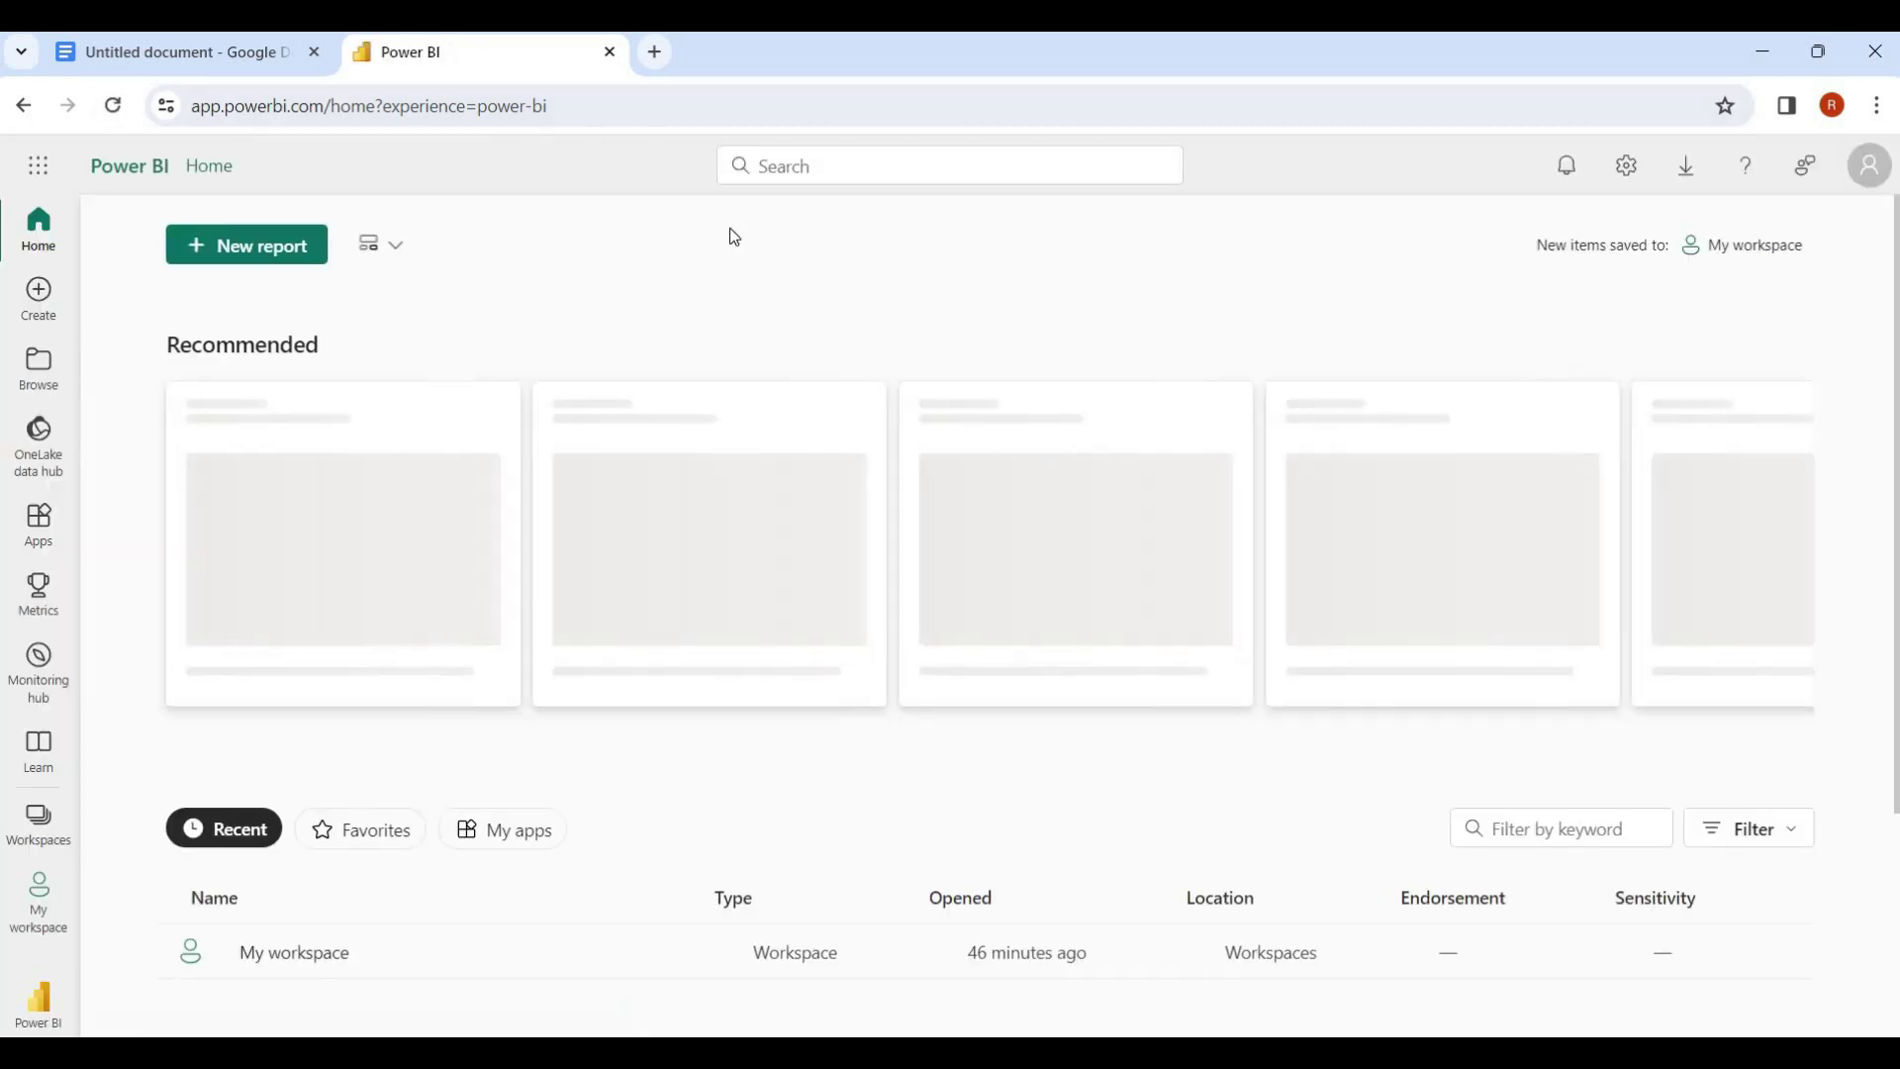
{"action": "left_click", "coordinate": [39, 829]}
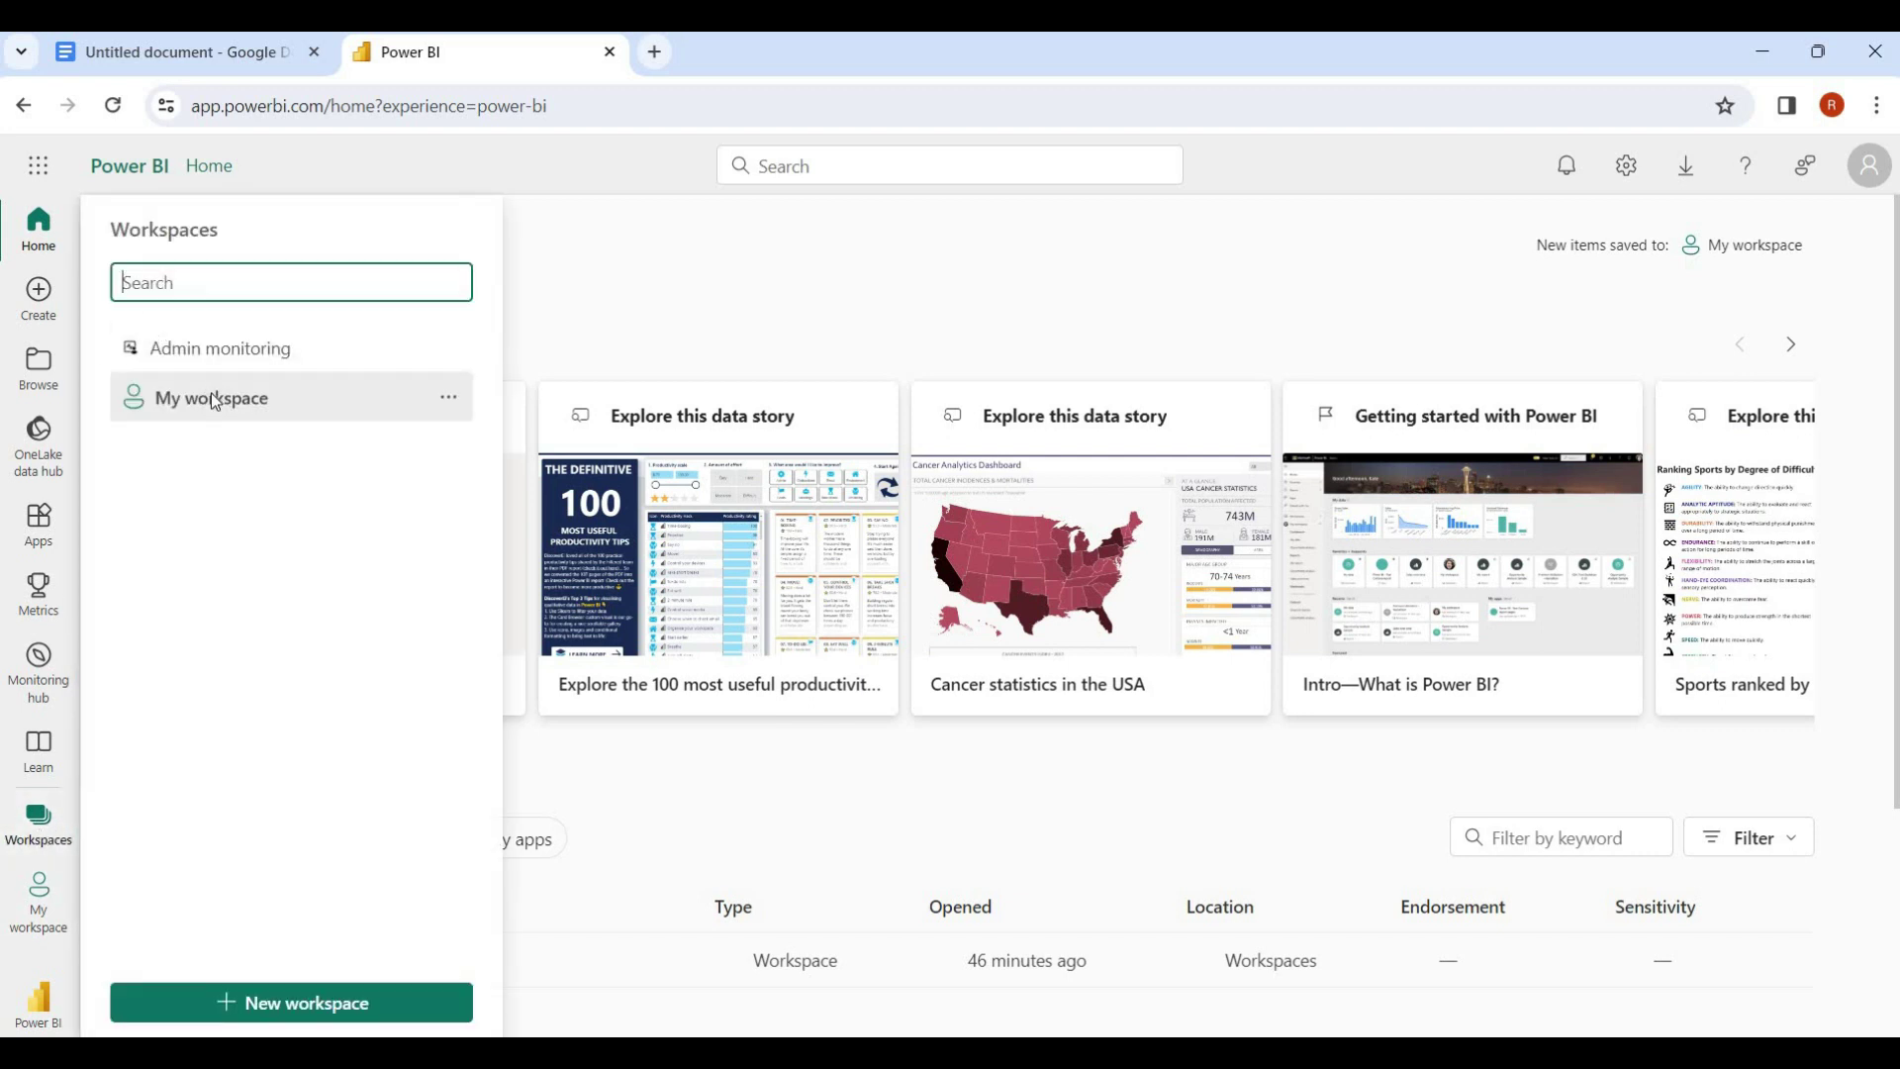
{"action": "left_click", "coordinate": [211, 397]}
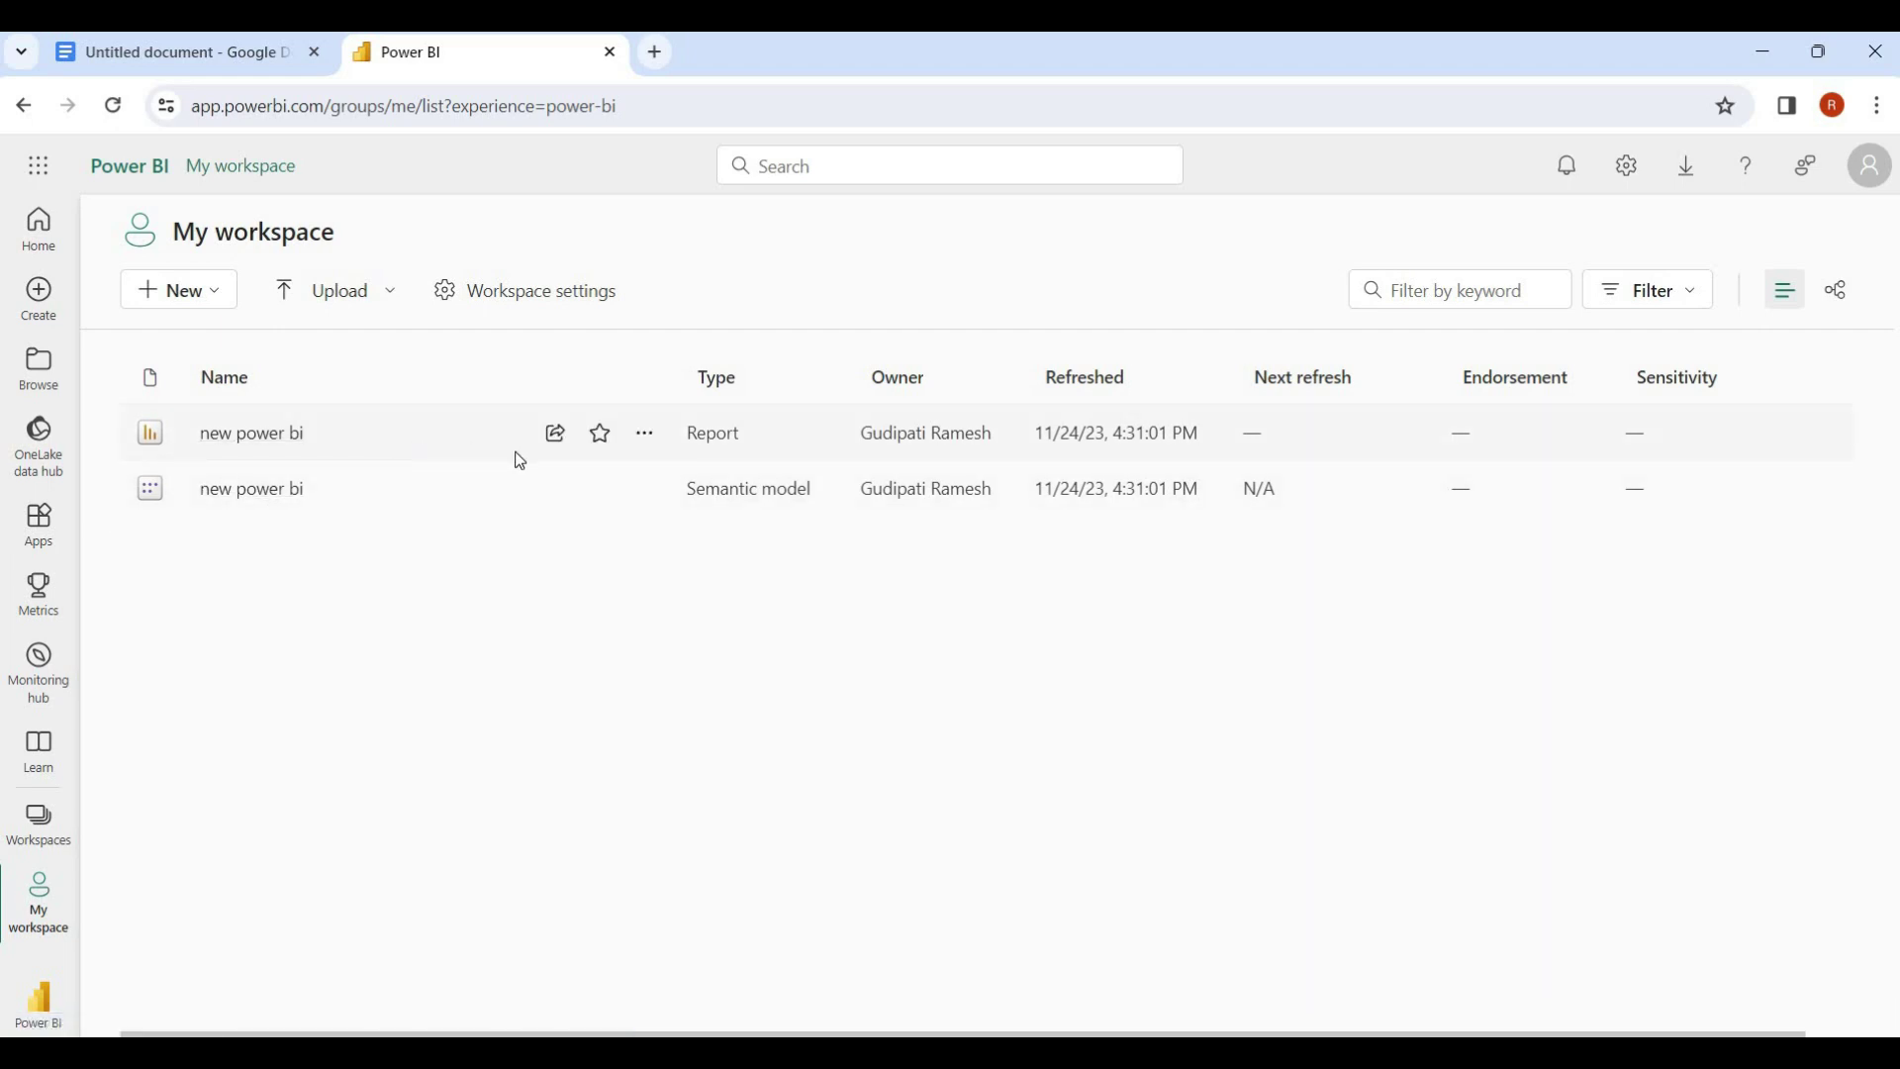
{"action": "left_click", "coordinate": [272, 439]}
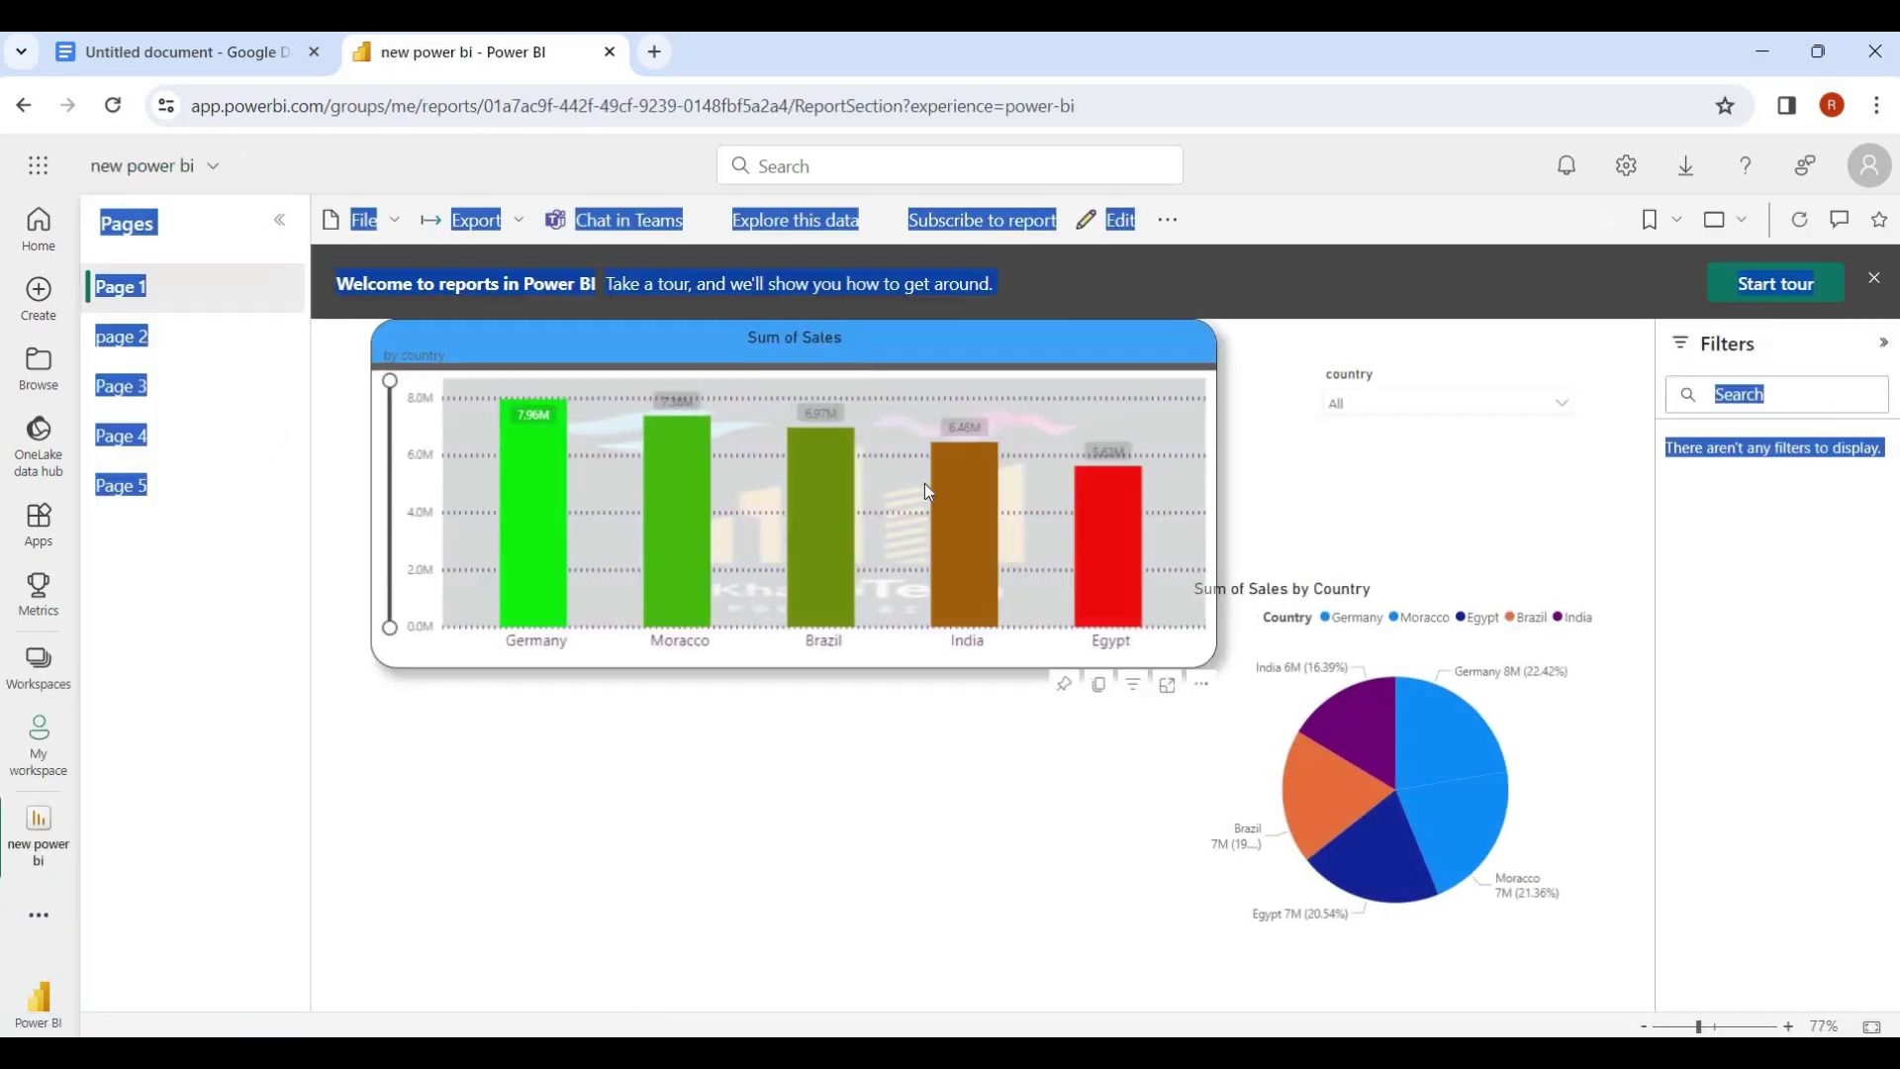
Clear the text highlight, dismiss Desktop's security error, and confirm India's Sum of Sales is 6458485.
{"action": "left_click", "coordinate": [1414, 477]}
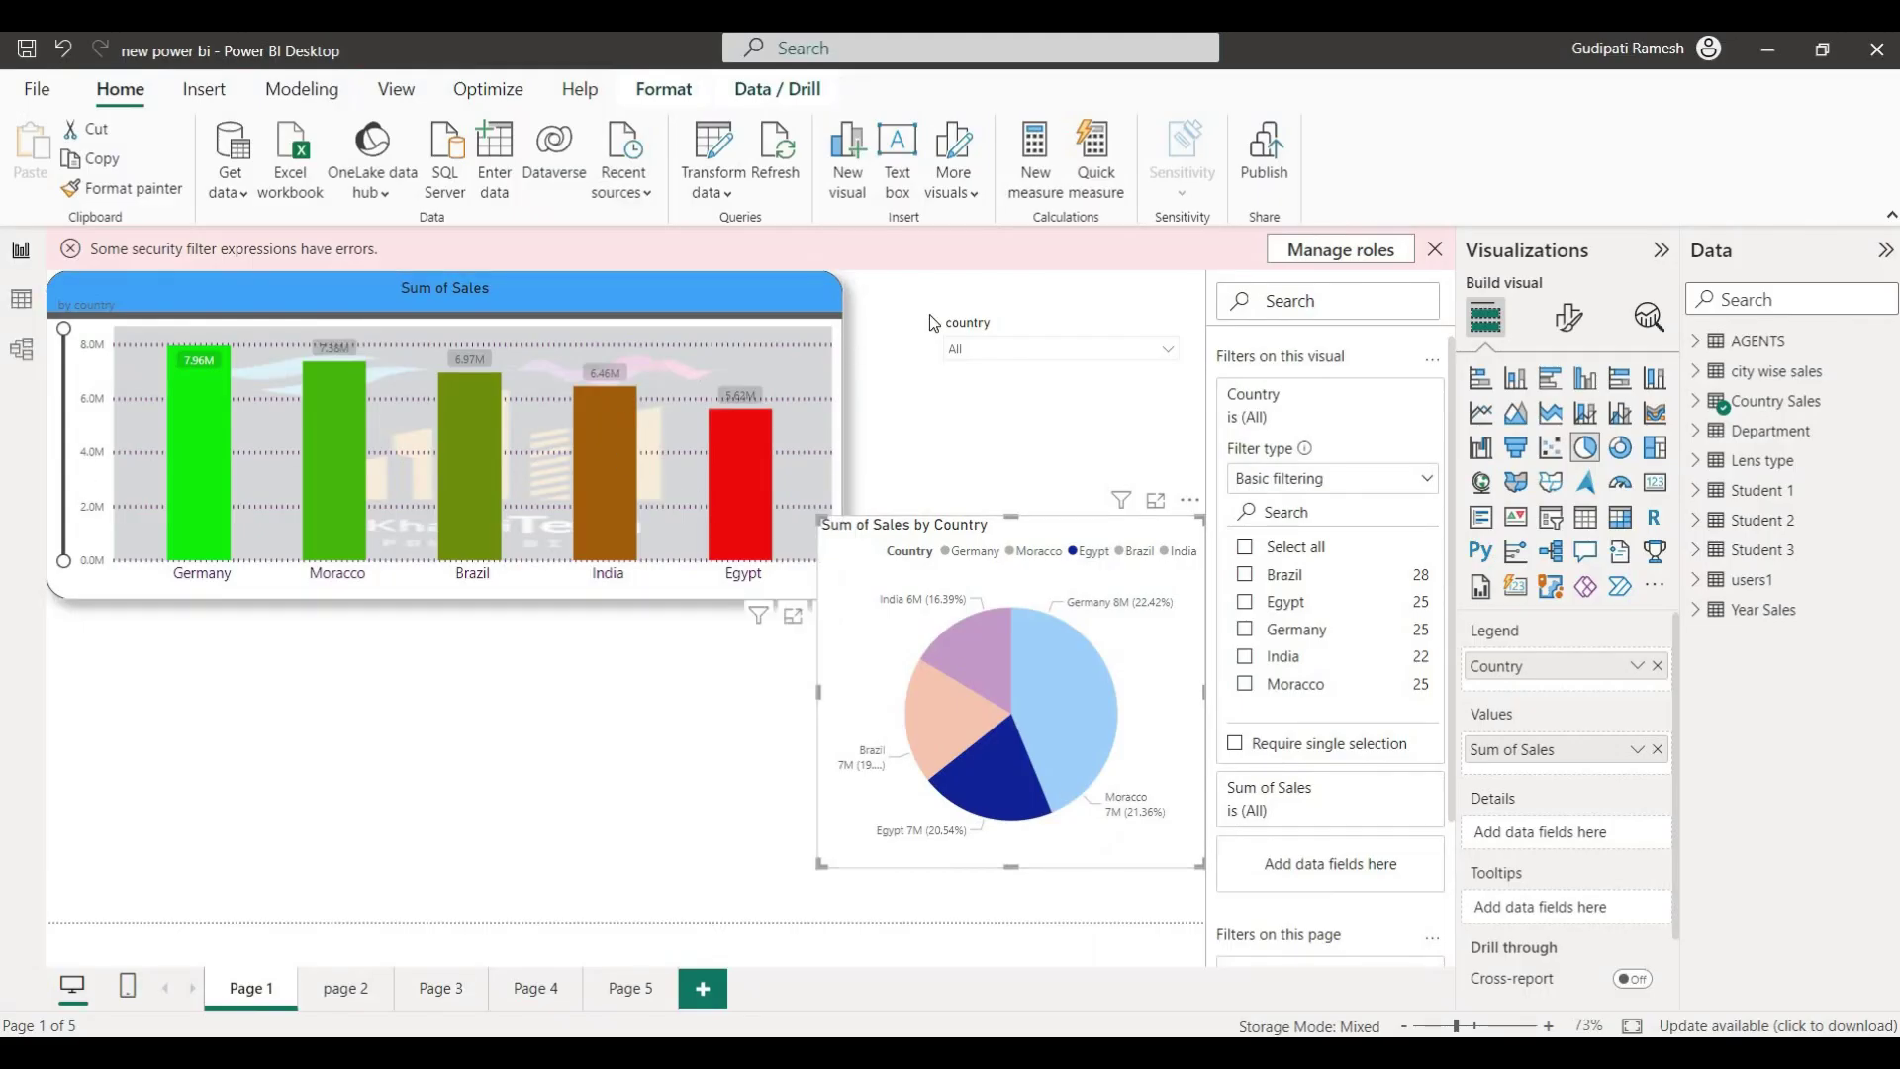
{"action": "left_click", "coordinate": [1435, 249]}
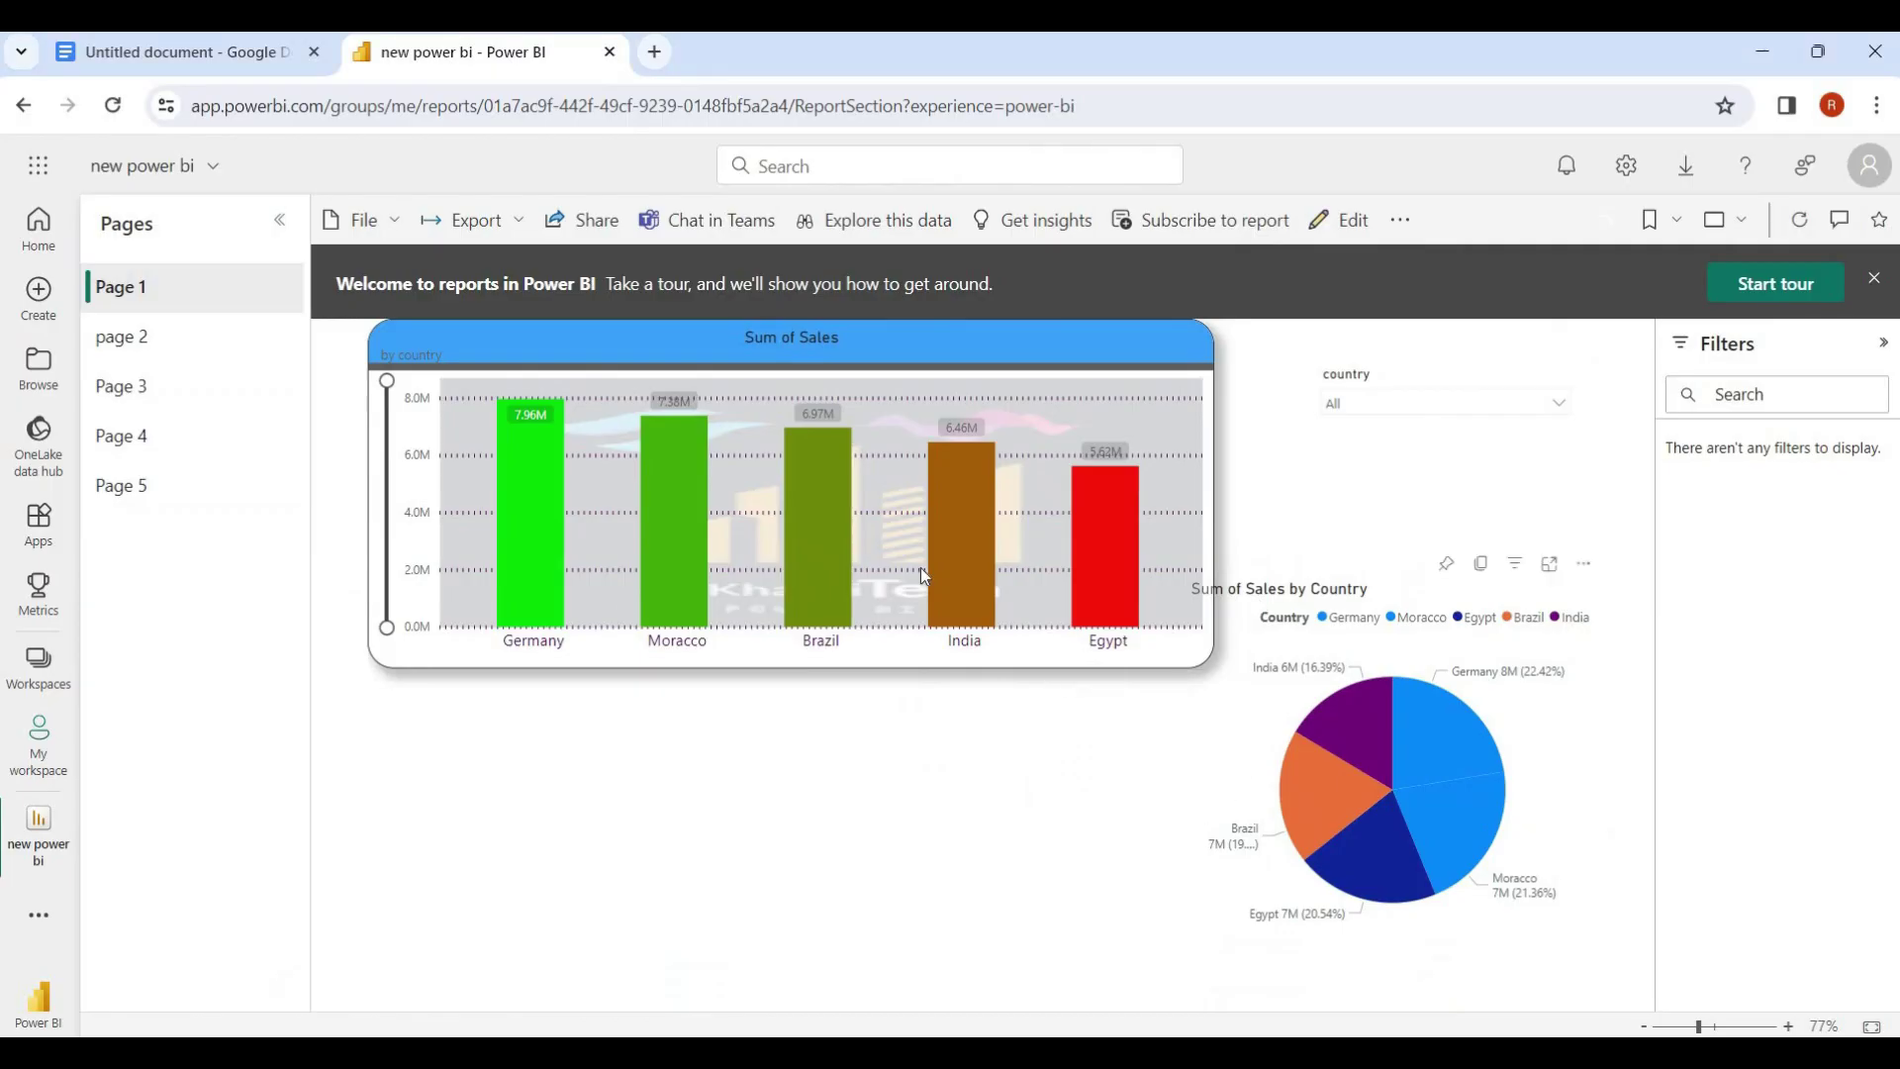
{"action": "mouse_move", "coordinate": [959, 580]}
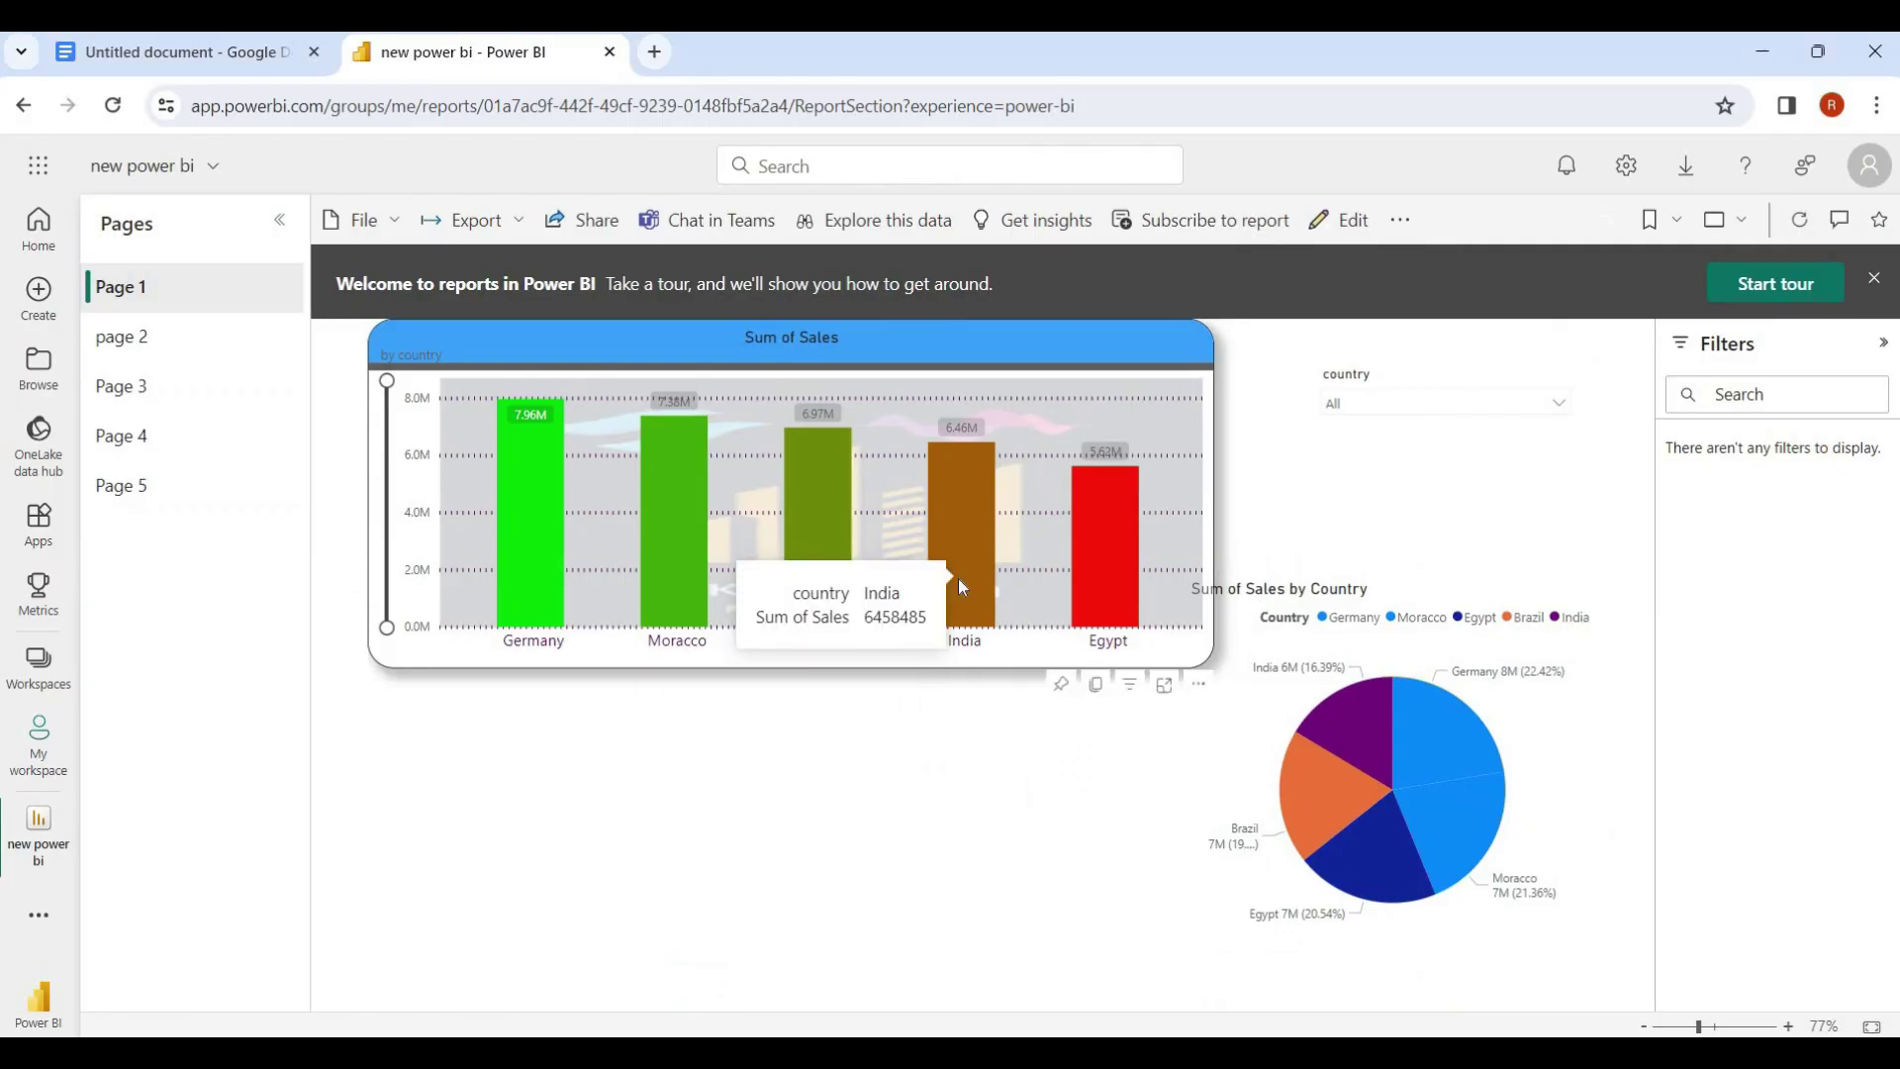